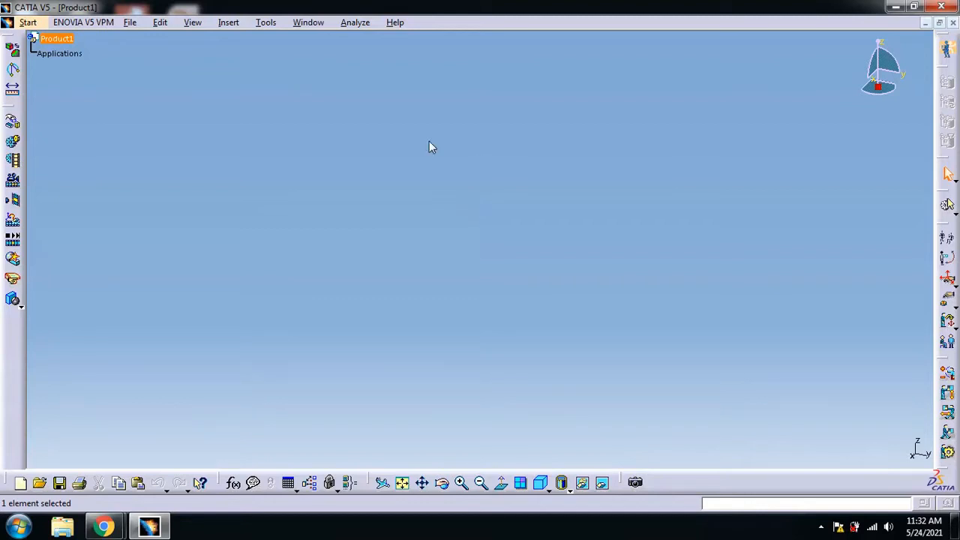
Open the recent assembly TRAILER DAN TRAKTOR LENGKAP.CATProduct
{"action": "left_click", "coordinate": [135, 22]}
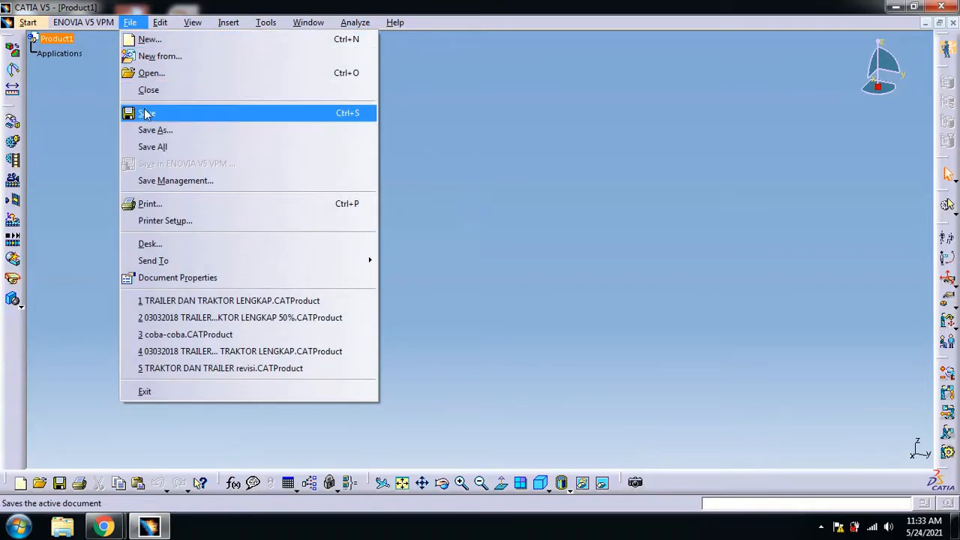
{"action": "left_click", "coordinate": [242, 301]}
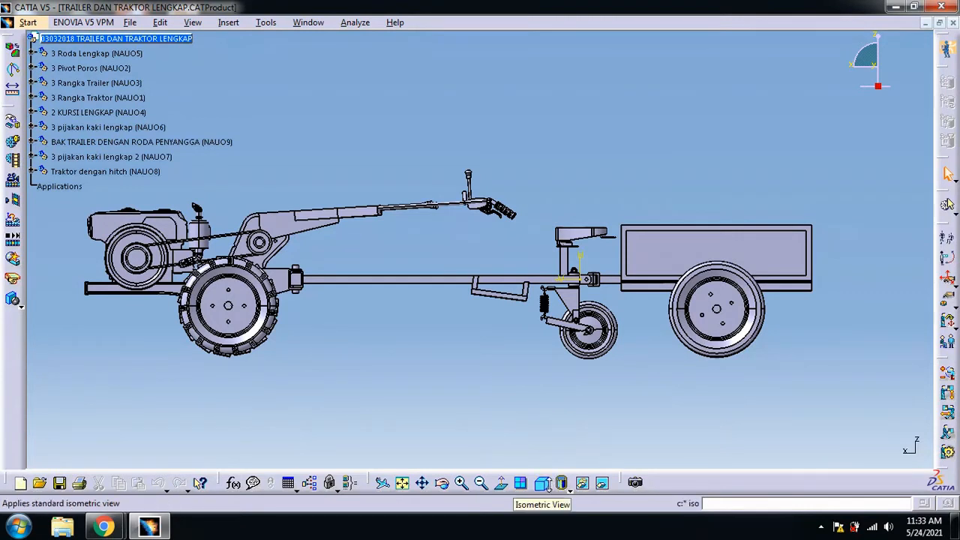
Examine the tractor and trailer assembly in the standard isometric, front, left and top views
{"action": "left_click", "coordinate": [561, 484]}
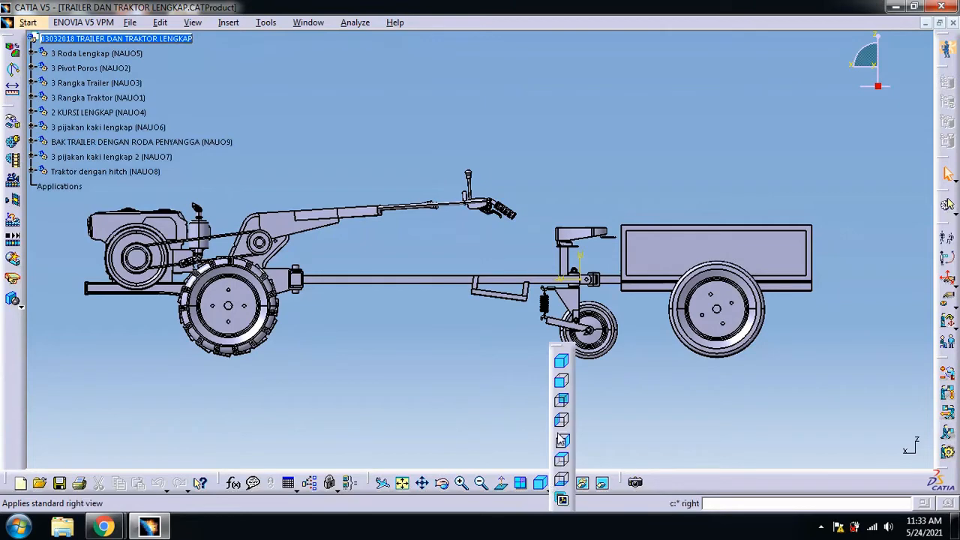
{"action": "left_click", "coordinate": [564, 364]}
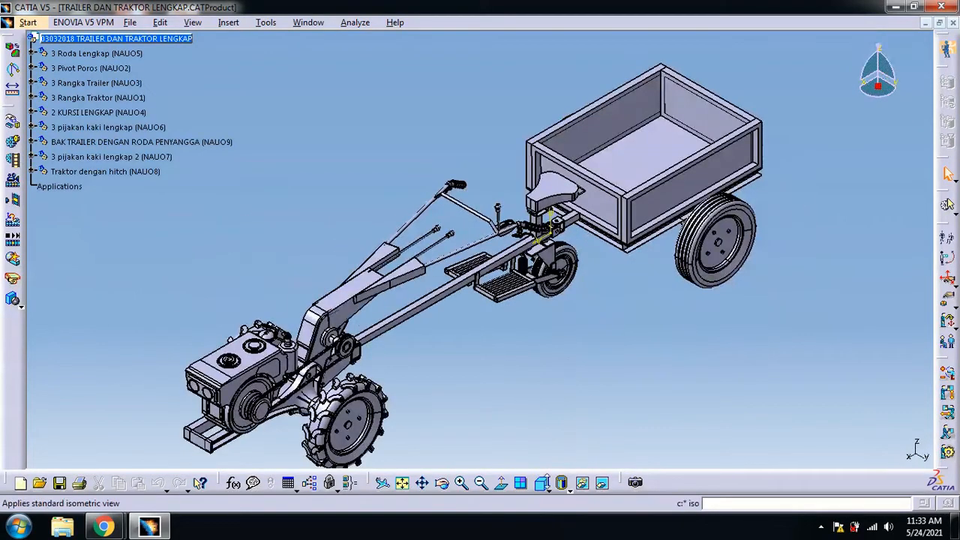
{"action": "left_click", "coordinate": [561, 483]}
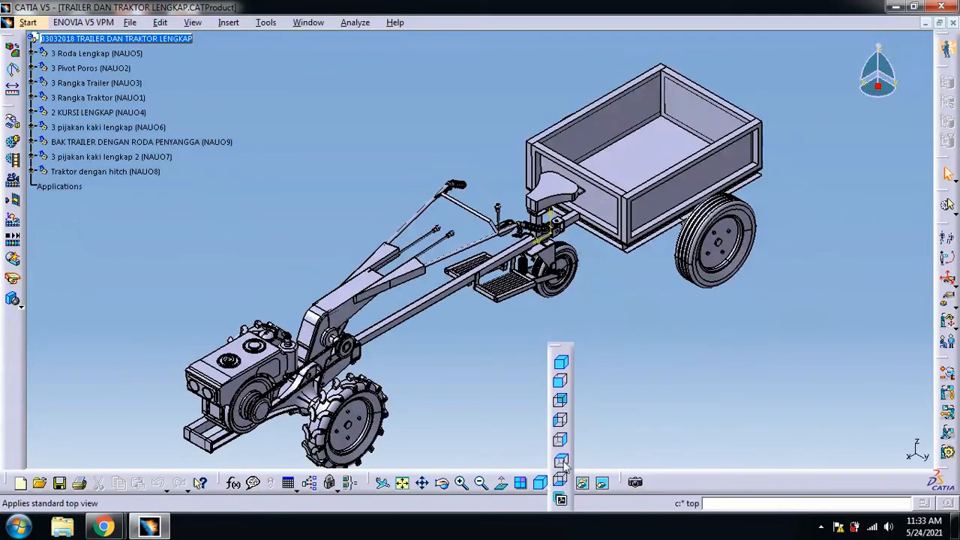
{"action": "left_click", "coordinate": [562, 384]}
{"action": "left_click", "coordinate": [547, 488]}
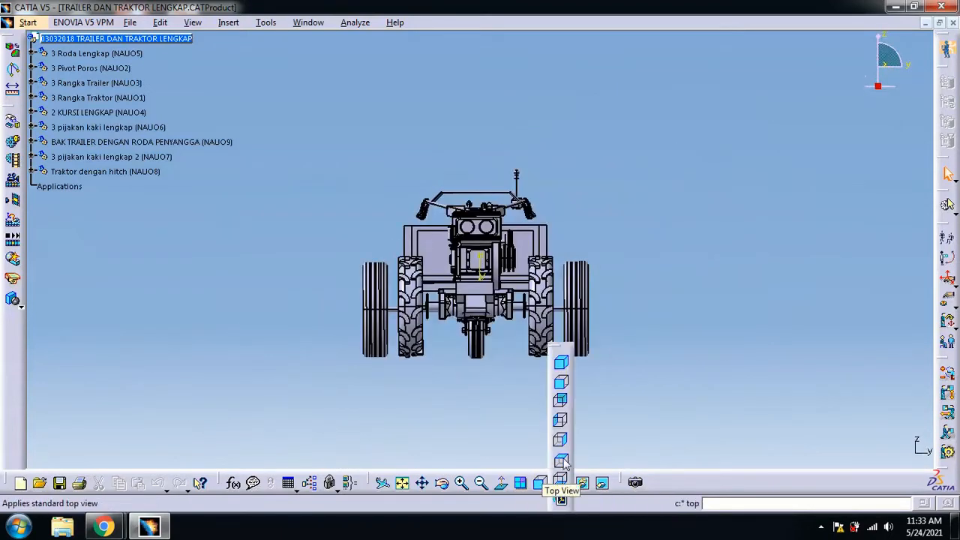
{"action": "left_click", "coordinate": [562, 424]}
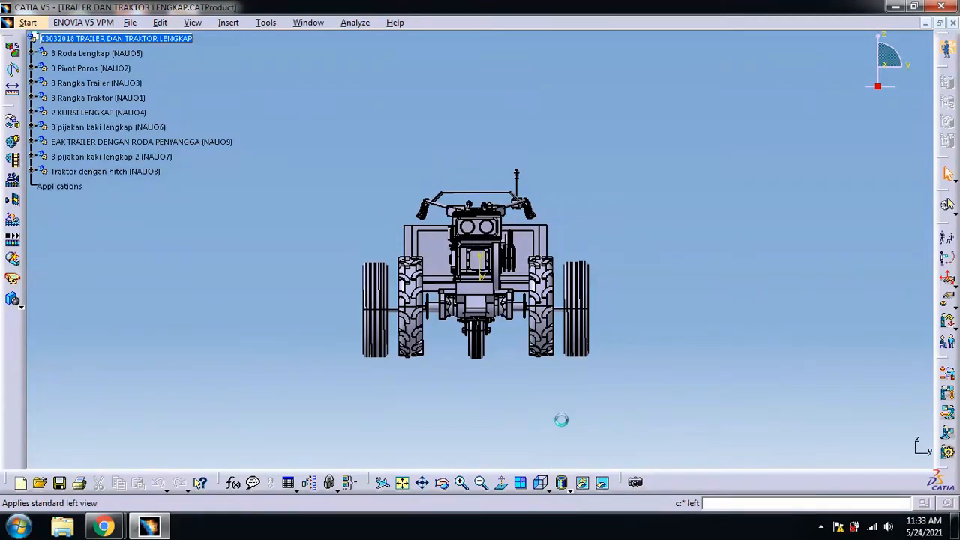
{"action": "left_click", "coordinate": [554, 491]}
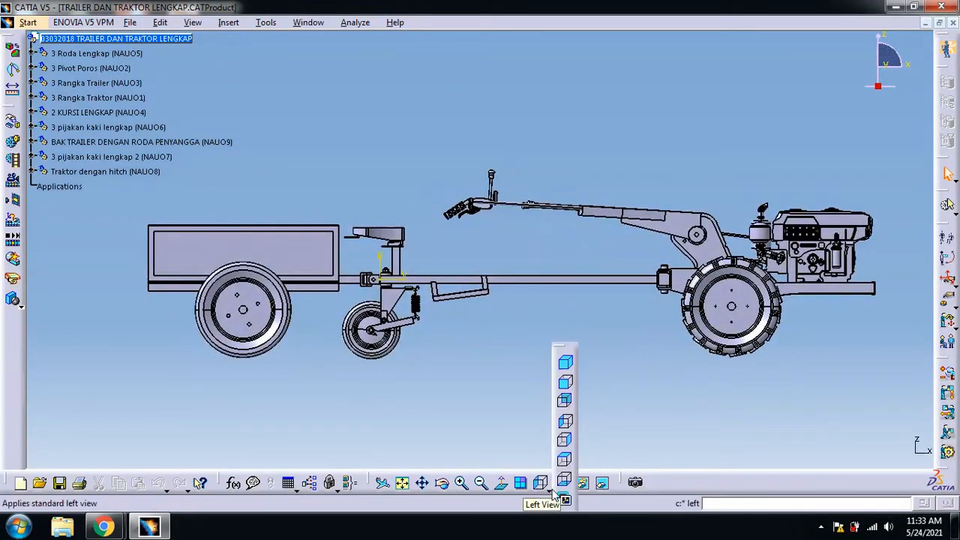
{"action": "left_click", "coordinate": [564, 459]}
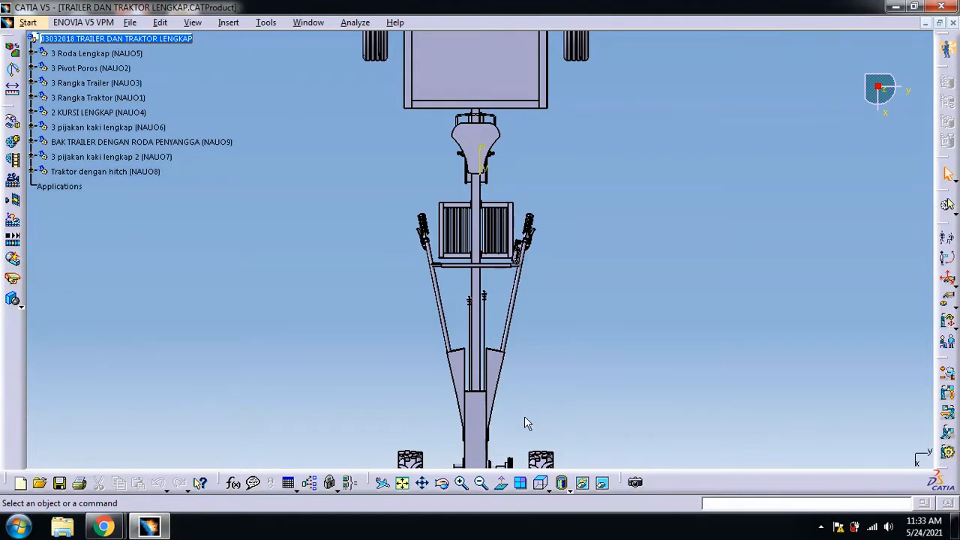
Inspect the tractor and trailer assembly up close and from a rotated angle, then restore the isometric view
{"action": "left_click", "coordinate": [463, 486]}
{"action": "left_click", "coordinate": [482, 484]}
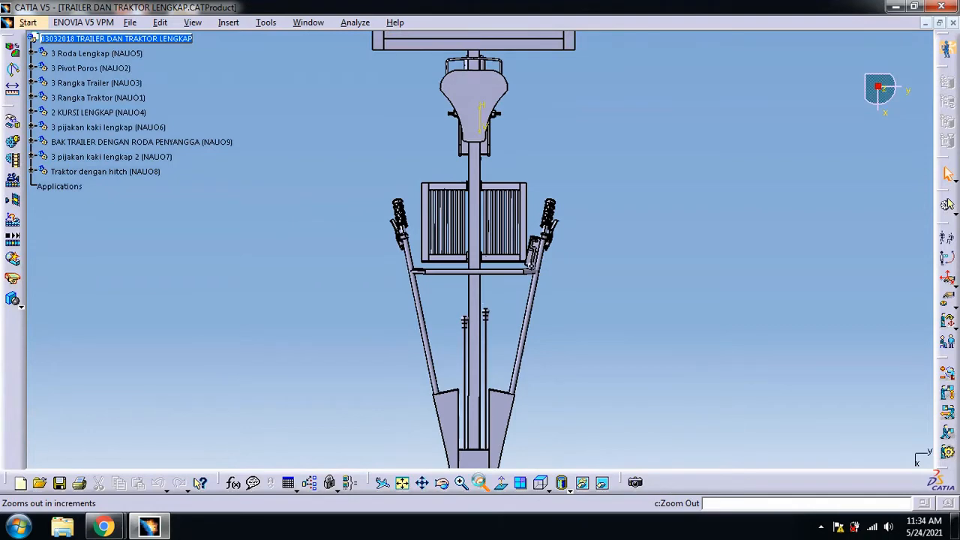
{"action": "left_click", "coordinate": [481, 484]}
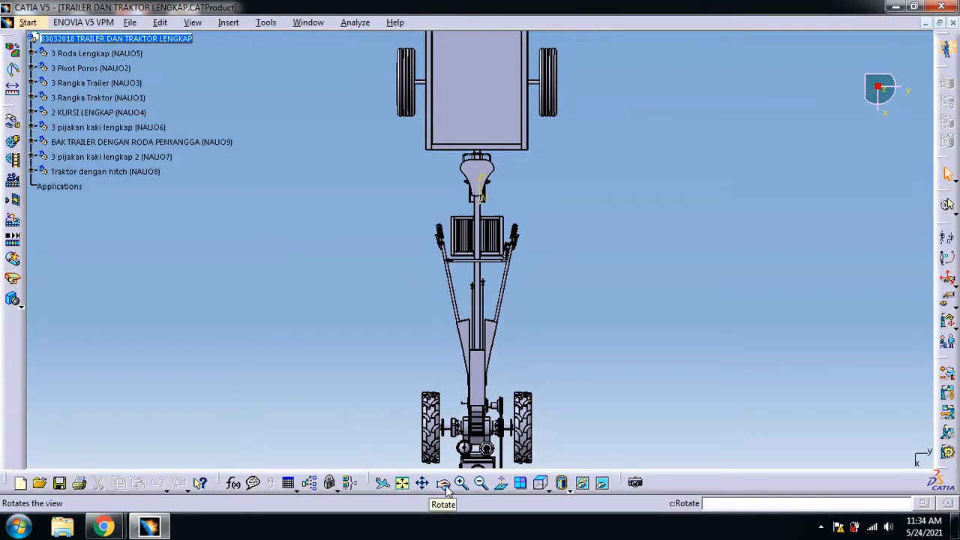
{"action": "left_click", "coordinate": [444, 484]}
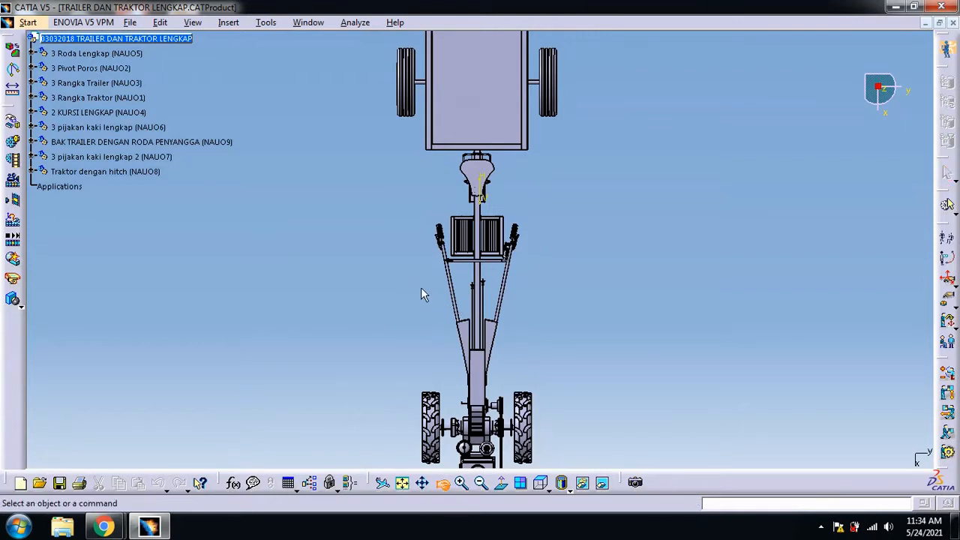
{"action": "left_click_drag", "start_coordinate": [421, 289], "coordinate": [418, 294]}
{"action": "middle_click_drag", "start_coordinate": [410, 260], "coordinate": [409, 254]}
{"action": "left_click", "coordinate": [444, 484]}
{"action": "mouse_move", "coordinate": [435, 313]}
{"action": "left_mouse_down"}
{"action": "mouse_move", "coordinate": [415, 208]}
{"action": "mouse_move", "coordinate": [375, 135]}
{"action": "mouse_move", "coordinate": [360, 140]}
{"action": "mouse_move", "coordinate": [353, 123]}
{"action": "mouse_move", "coordinate": [444, 141]}
{"action": "mouse_move", "coordinate": [403, 161]}
{"action": "mouse_move", "coordinate": [457, 130]}
{"action": "mouse_move", "coordinate": [407, 161]}
{"action": "mouse_move", "coordinate": [429, 153]}
{"action": "mouse_move", "coordinate": [497, 305]}
{"action": "left_mouse_up"}
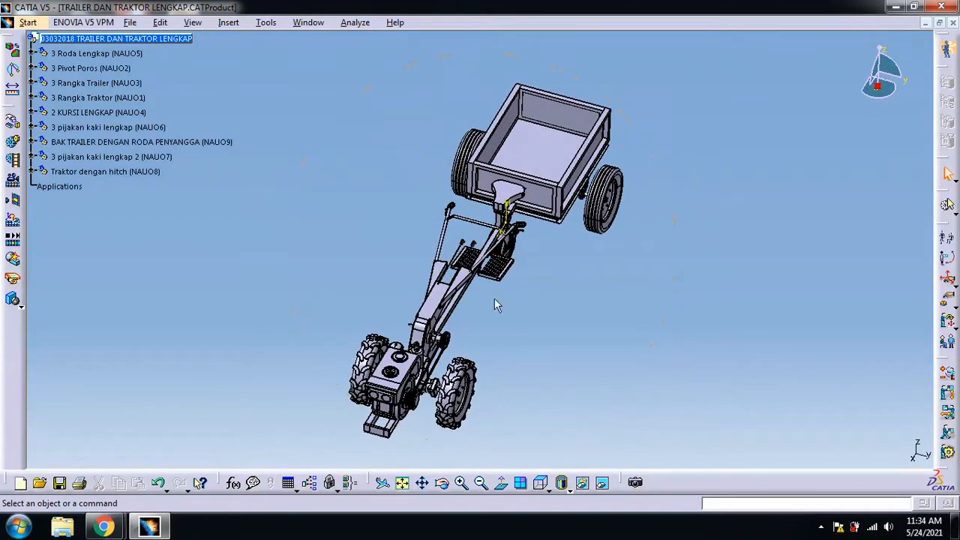
{"action": "left_click", "coordinate": [552, 488]}
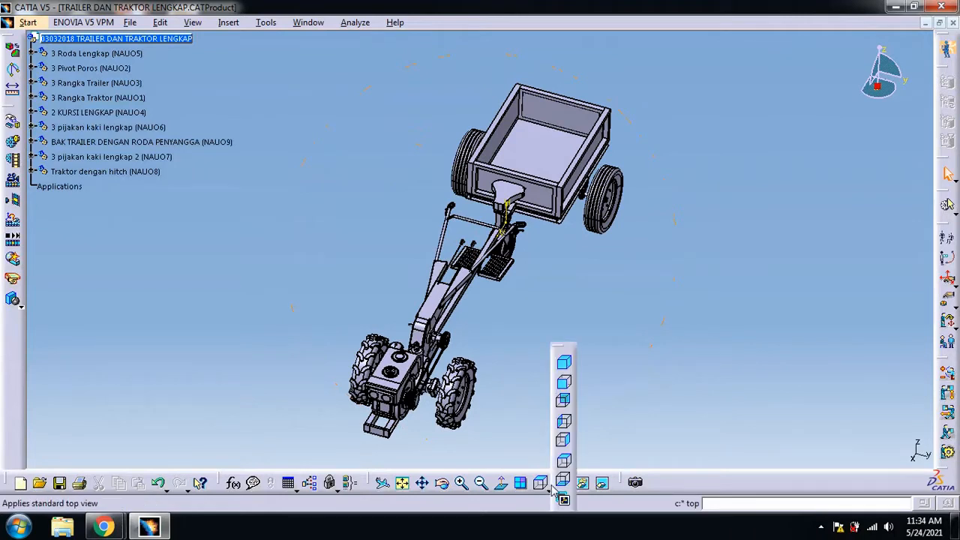
{"action": "left_click", "coordinate": [564, 365]}
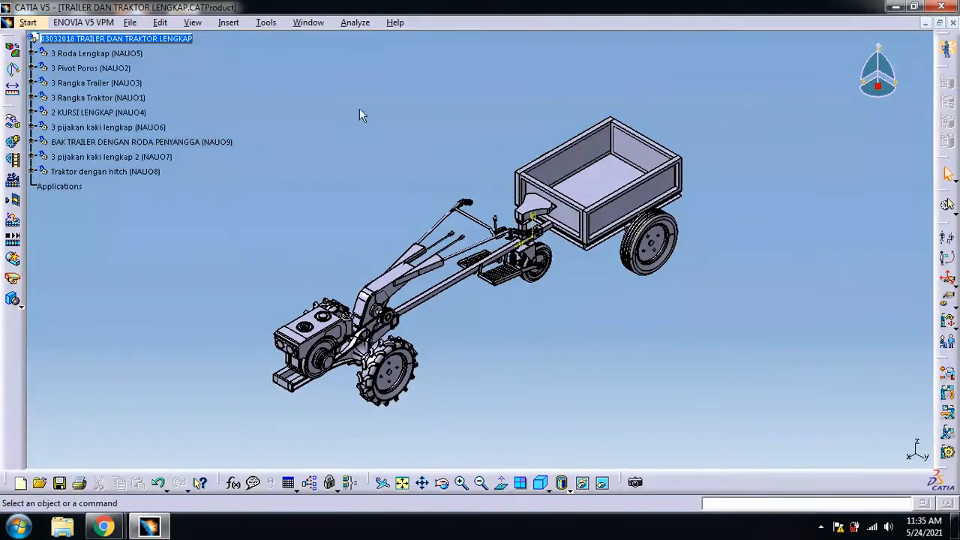
Switch to the Human Builder workbench under Ergonomics Design & Analysis
{"action": "left_click", "coordinate": [30, 21]}
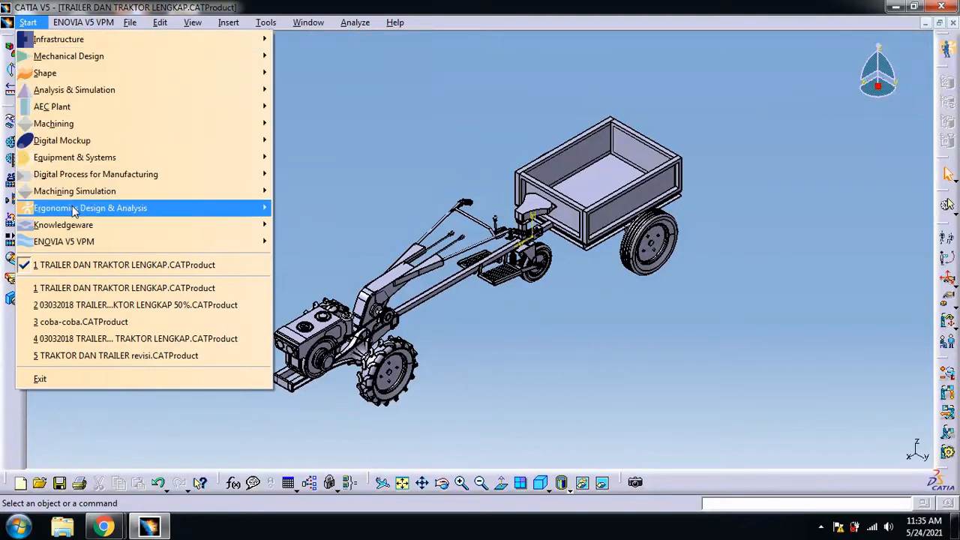
{"action": "mouse_move", "coordinate": [73, 210]}
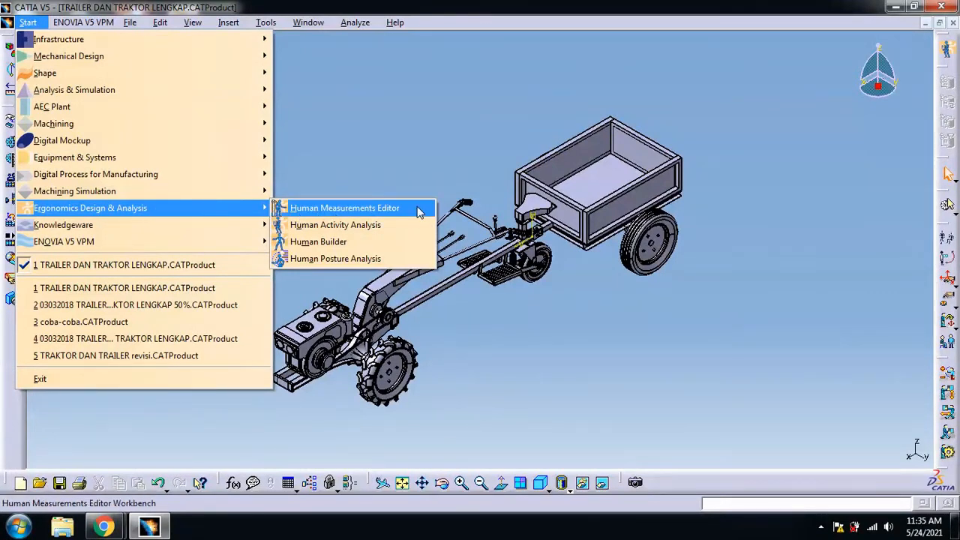
{"action": "left_click", "coordinate": [370, 243]}
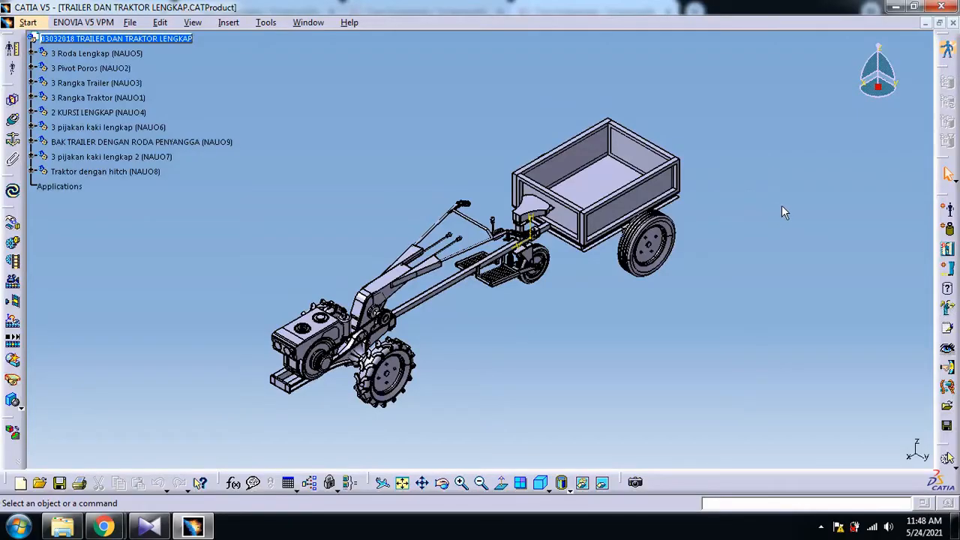
Start a new manikin with 03032018 TRAILER DAN TRAKTOR LENGKAP as father product, name Manikin1, gender Man and percentile 50
{"action": "left_click", "coordinate": [949, 212]}
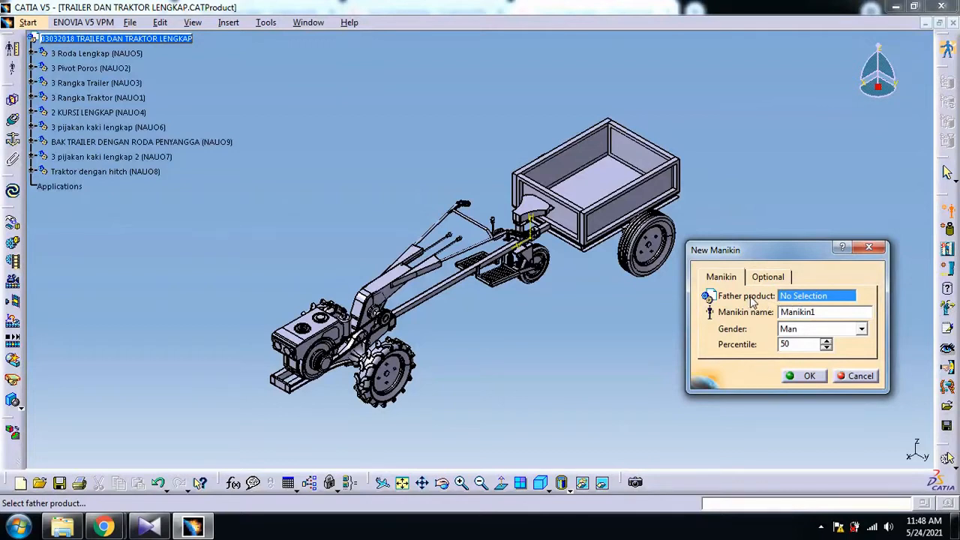
{"action": "left_click", "coordinate": [794, 299]}
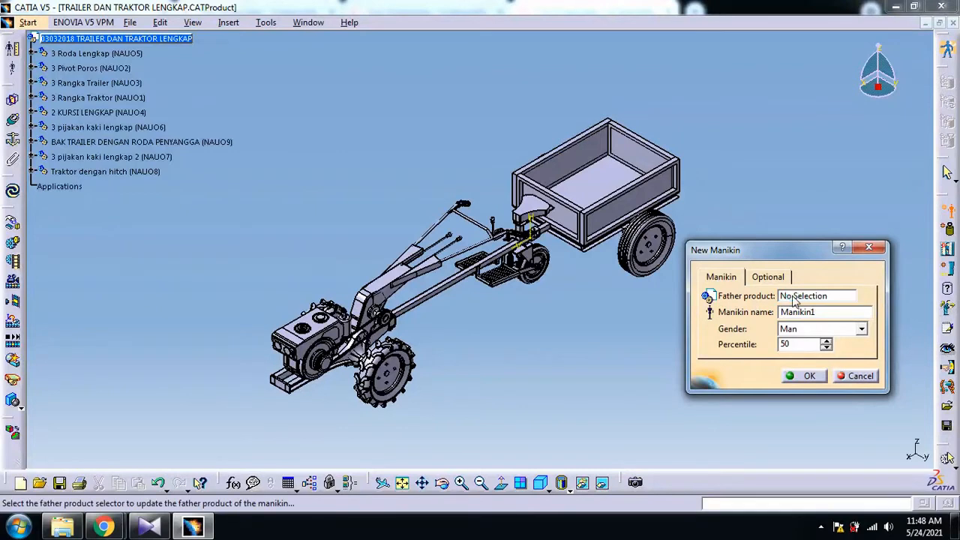
{"action": "left_click", "coordinate": [796, 299]}
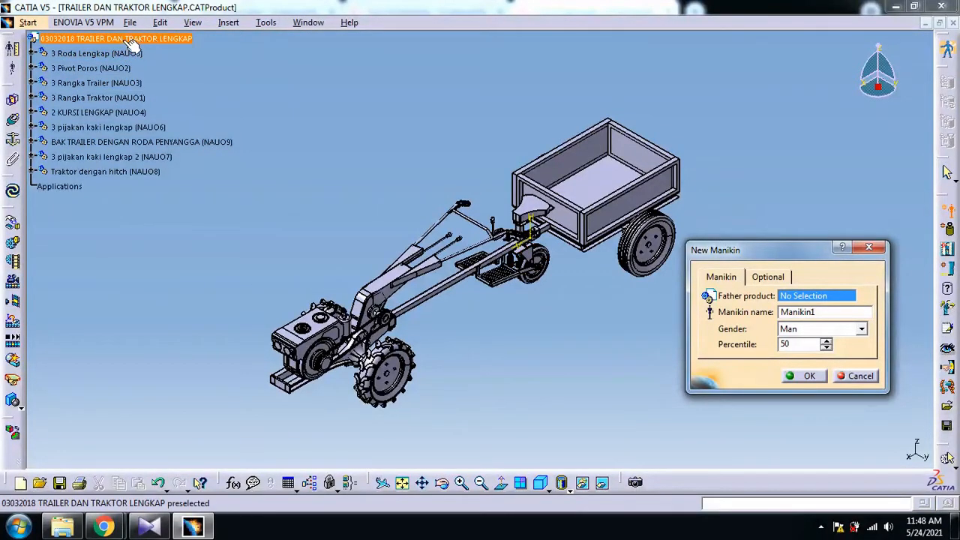
{"action": "left_click", "coordinate": [90, 40]}
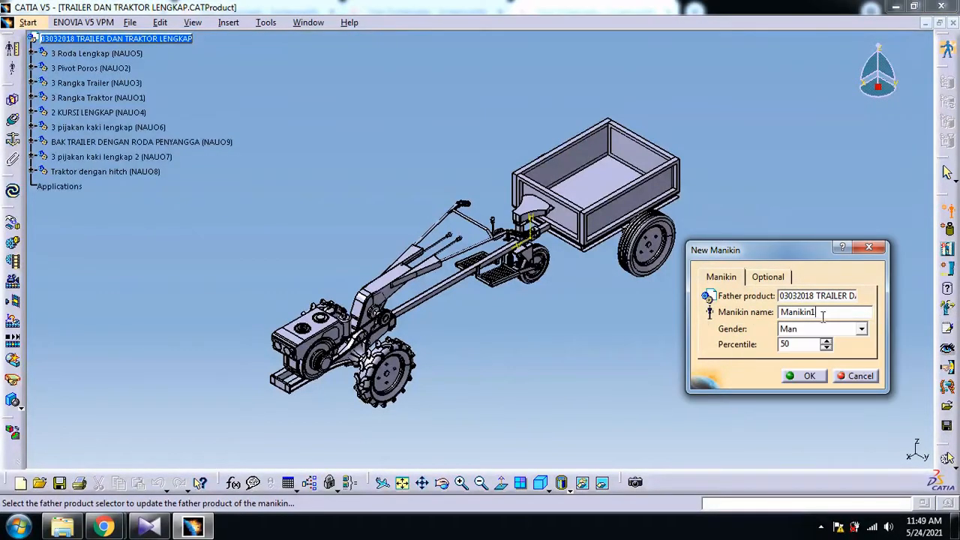
{"action": "left_click", "coordinate": [862, 331]}
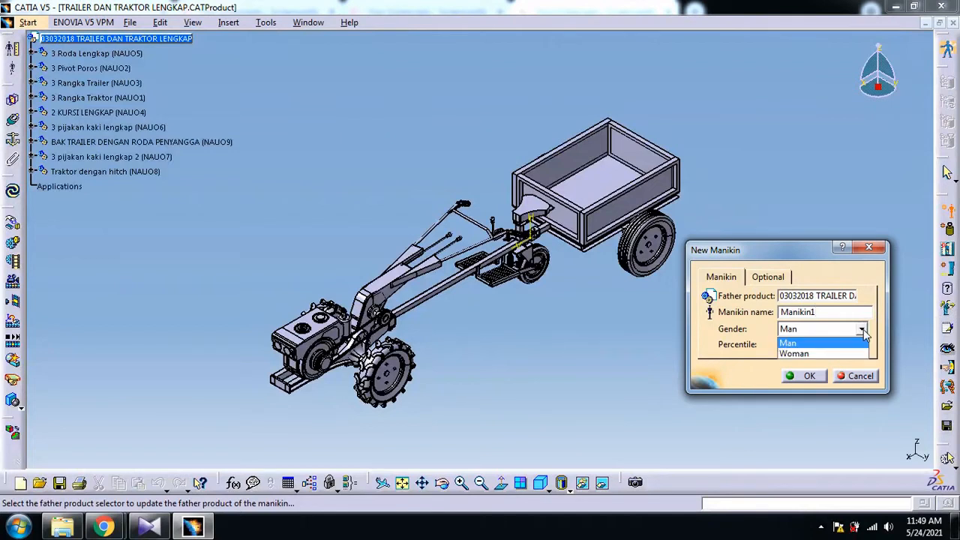
{"action": "left_click", "coordinate": [863, 329]}
{"action": "left_click", "coordinate": [863, 329]}
{"action": "left_click", "coordinate": [863, 330]}
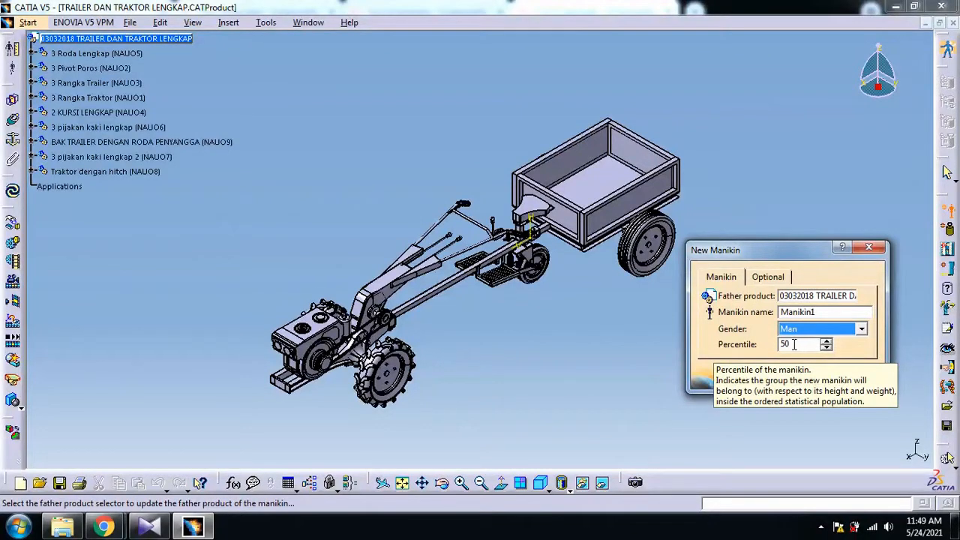
{"action": "left_click", "coordinate": [795, 344]}
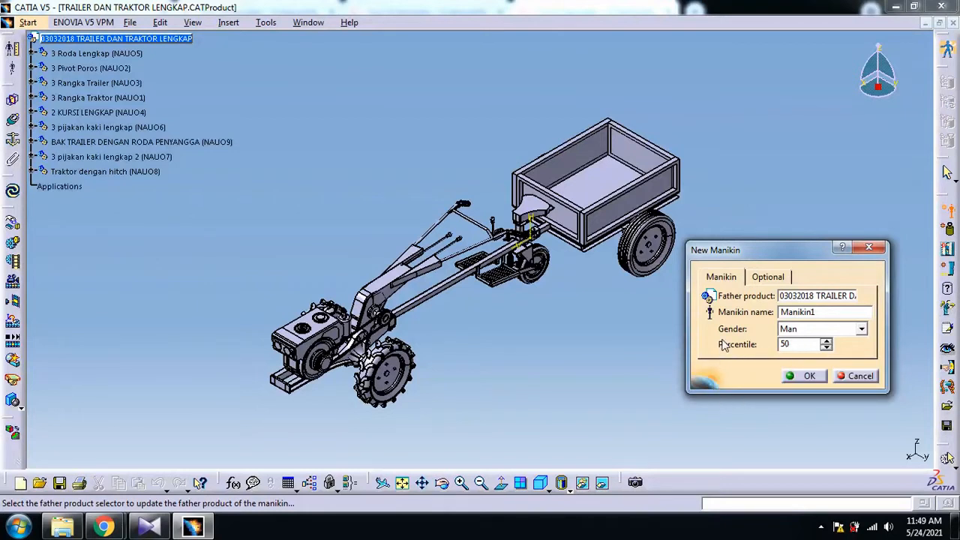
Create the manikin with Japanese population, Whole Body model and H-Point referential
{"action": "left_click", "coordinate": [772, 278]}
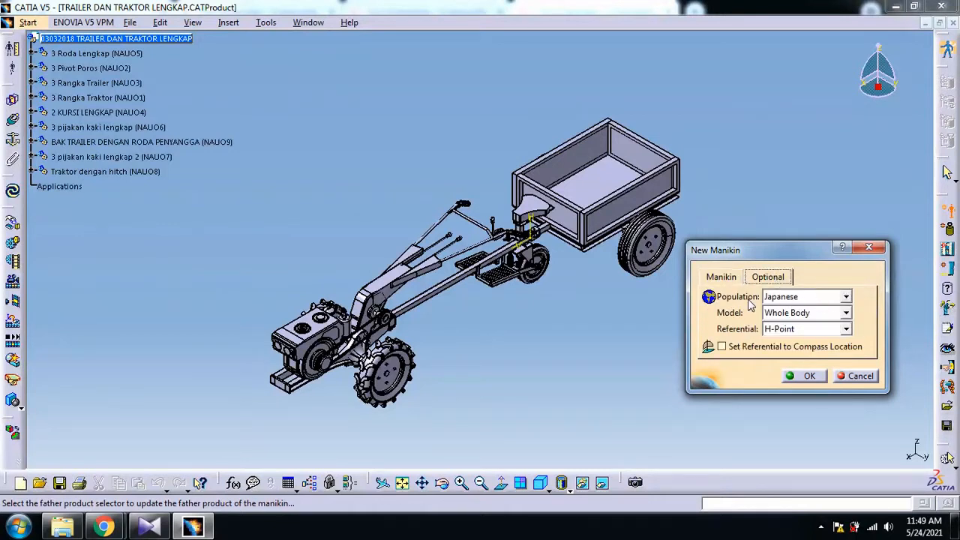
{"action": "left_click", "coordinate": [846, 297]}
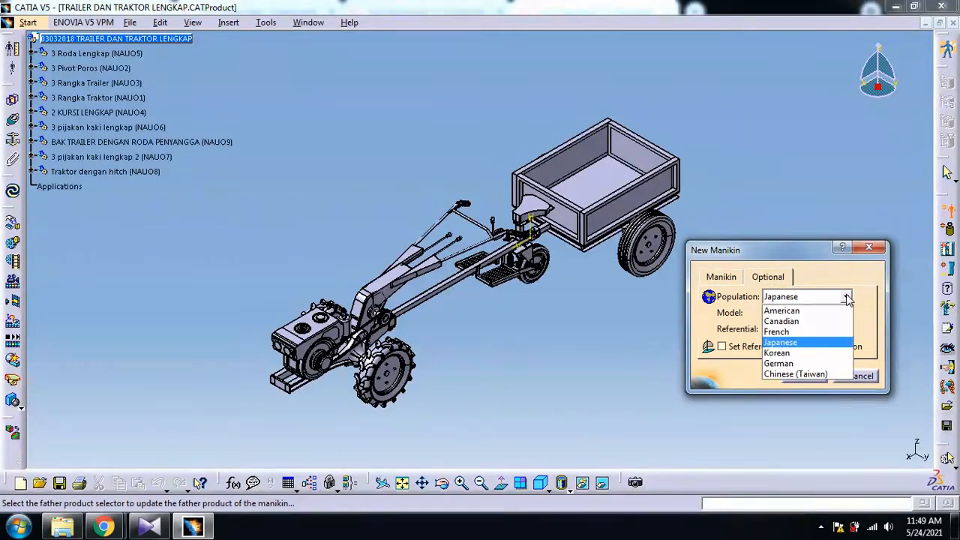
{"action": "left_click", "coordinate": [803, 342]}
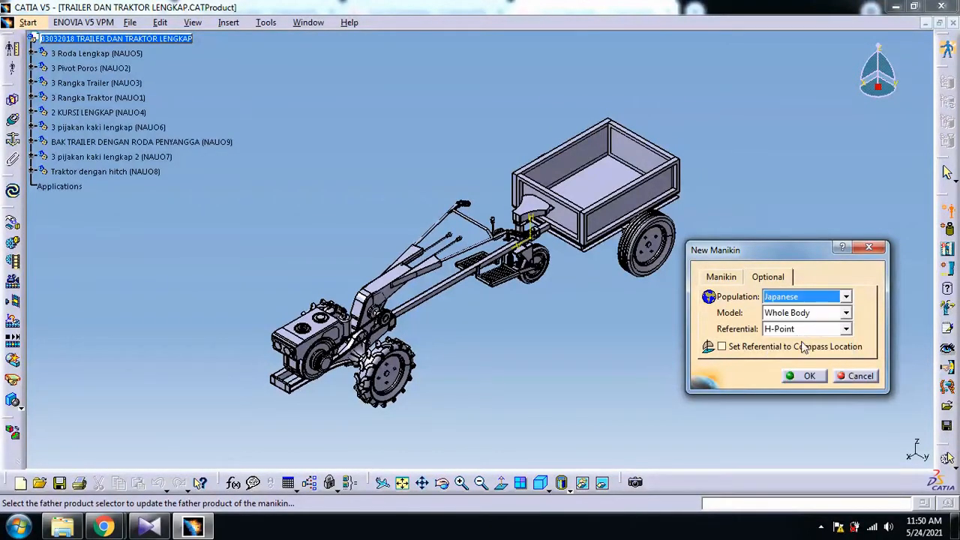
{"action": "left_click", "coordinate": [846, 313]}
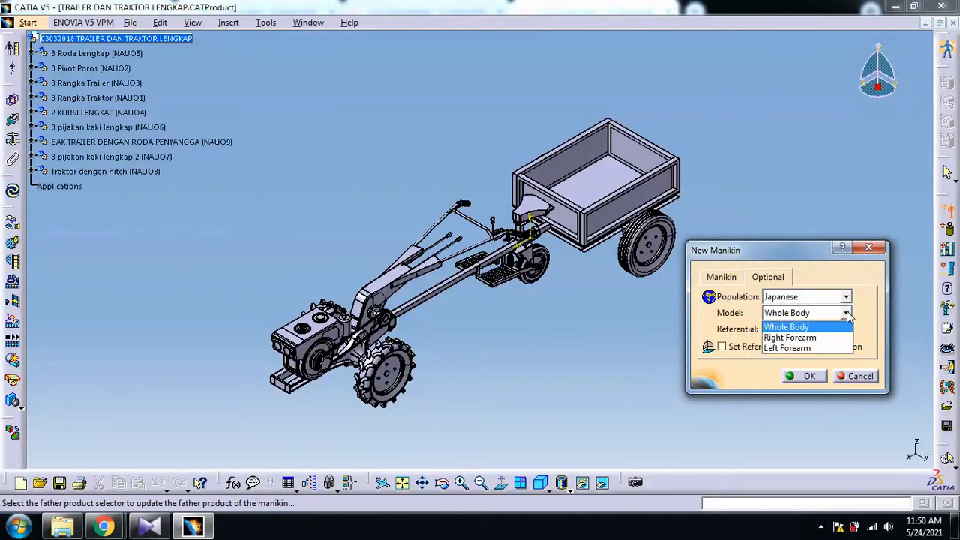
{"action": "left_click", "coordinate": [847, 315]}
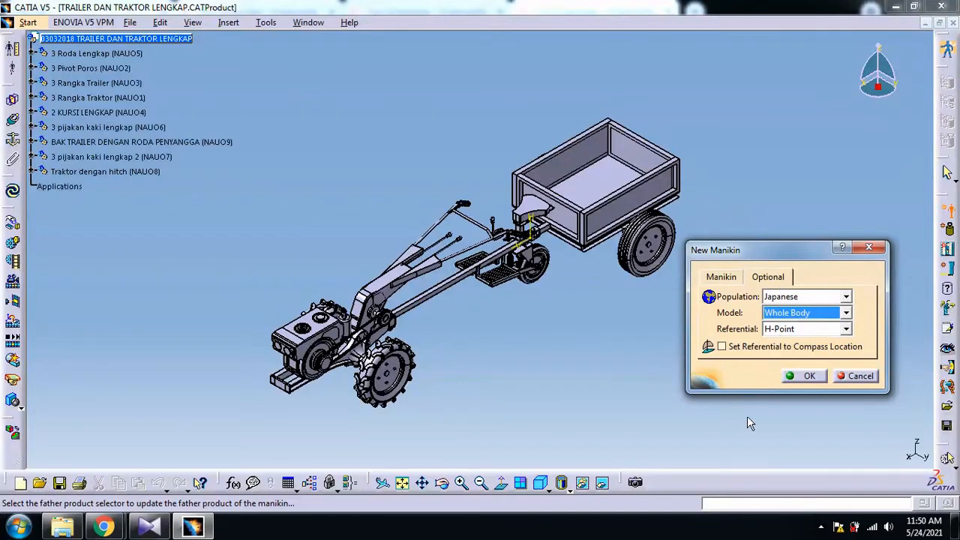
{"action": "left_click", "coordinate": [809, 379]}
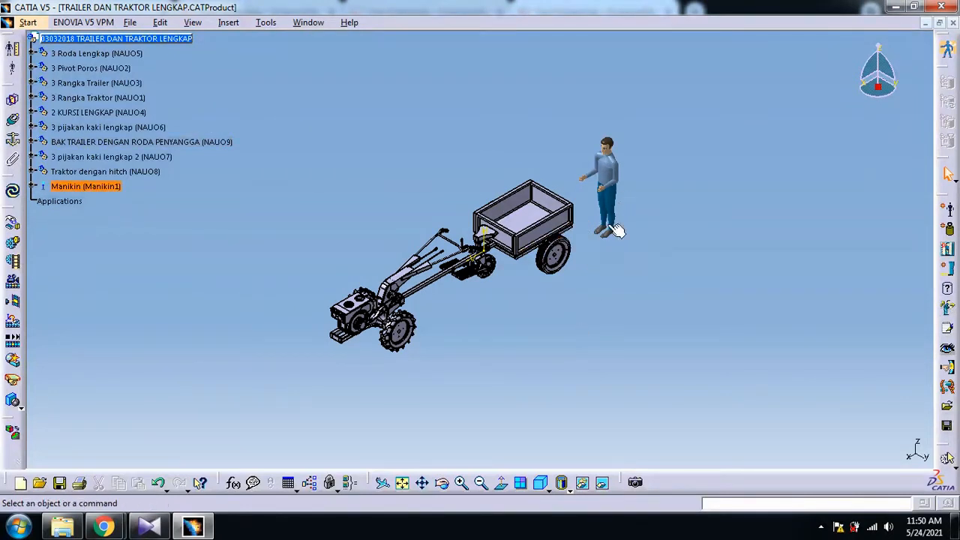
Apply the Initial posture to Manikin1
{"action": "left_click", "coordinate": [462, 484]}
{"action": "left_click", "coordinate": [461, 484]}
{"action": "left_click", "coordinate": [462, 484]}
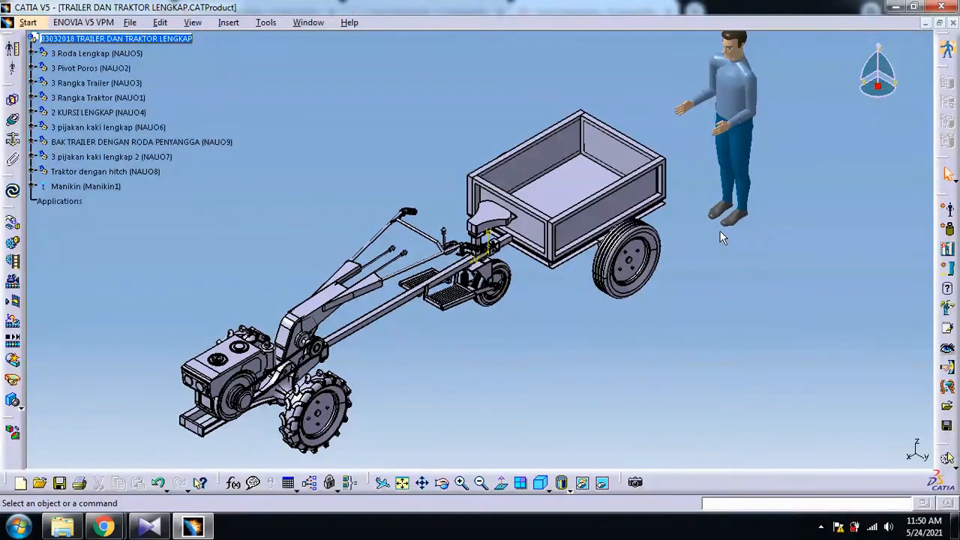
{"action": "middle_click_drag", "start_coordinate": [696, 261], "coordinate": [691, 285]}
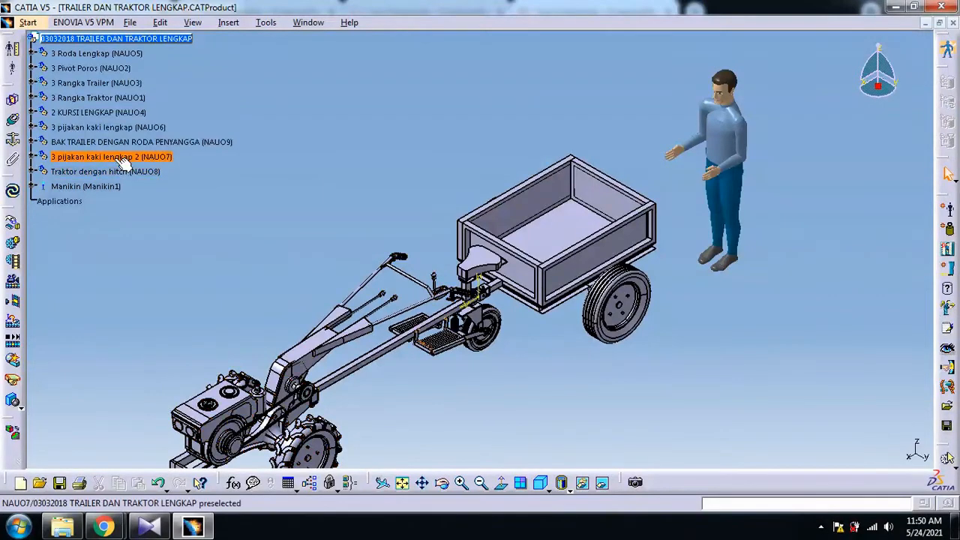
{"action": "scroll", "coordinate": [121, 159], "scroll_direction": "up", "scroll_amount": 2, "text": "ctrl"}
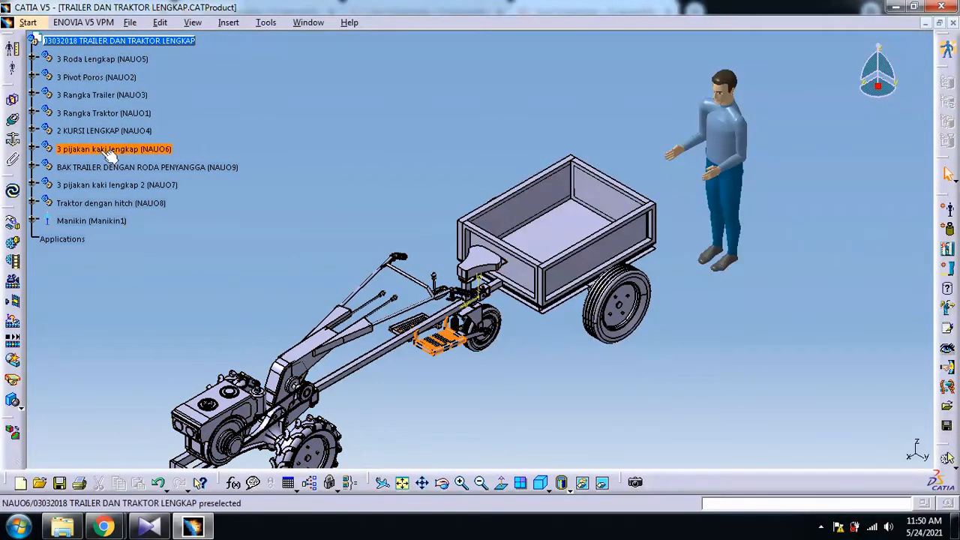
{"action": "left_click", "coordinate": [108, 225]}
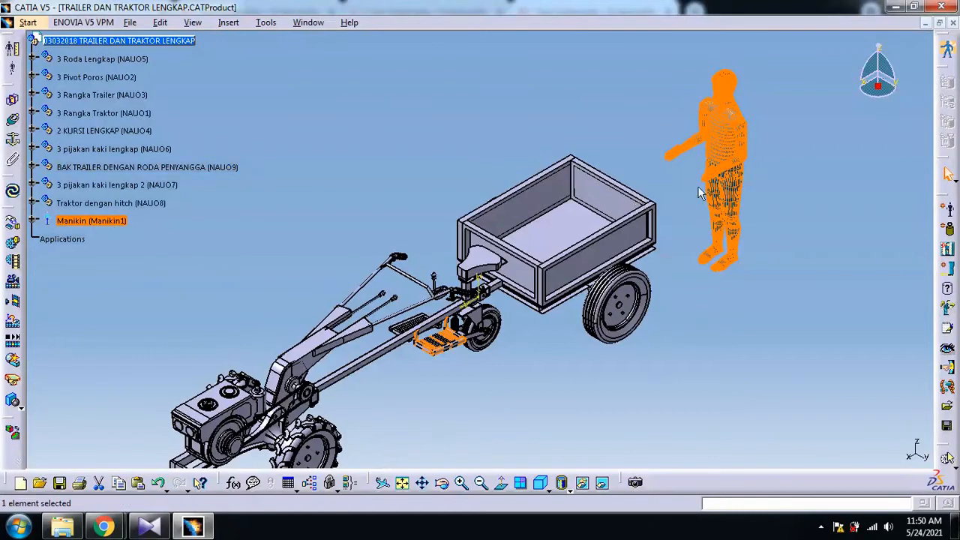
{"action": "right_click", "coordinate": [91, 225]}
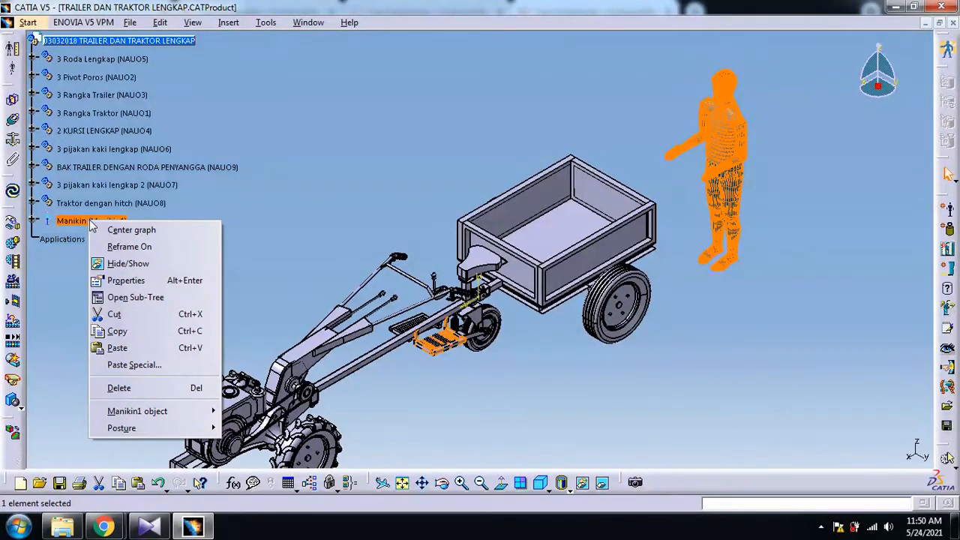
{"action": "mouse_move", "coordinate": [124, 413]}
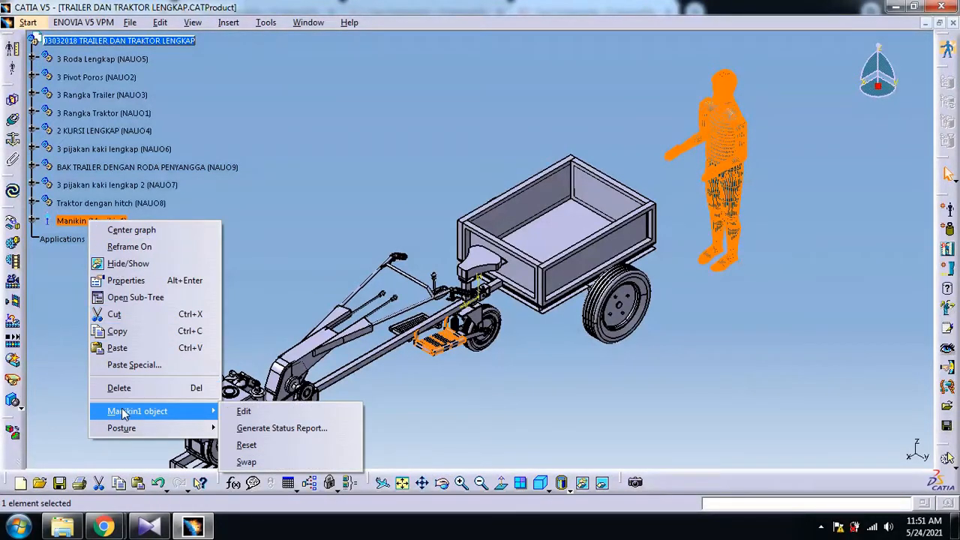
{"action": "mouse_move", "coordinate": [129, 435]}
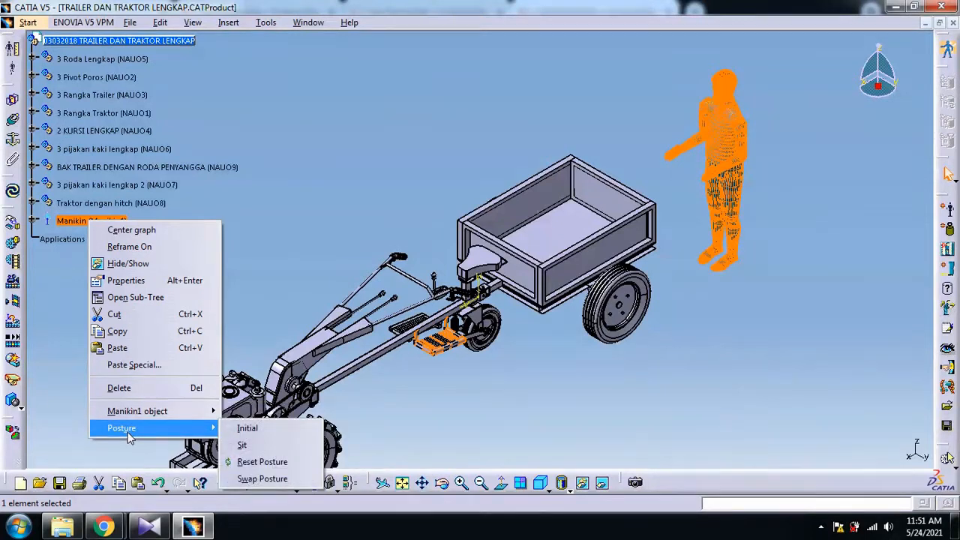
{"action": "left_click", "coordinate": [262, 434]}
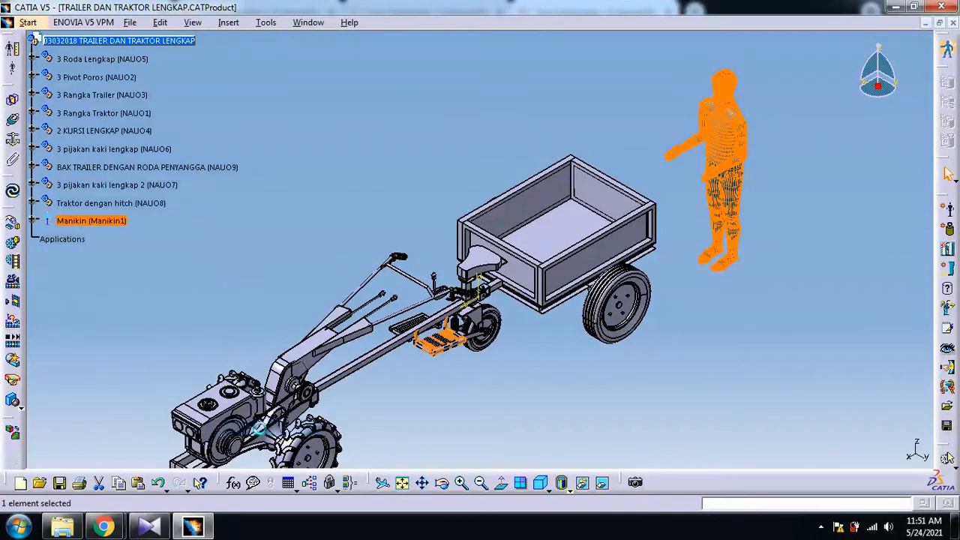
Apply the Sit posture to Manikin1 and clear the selection
{"action": "right_click", "coordinate": [126, 222]}
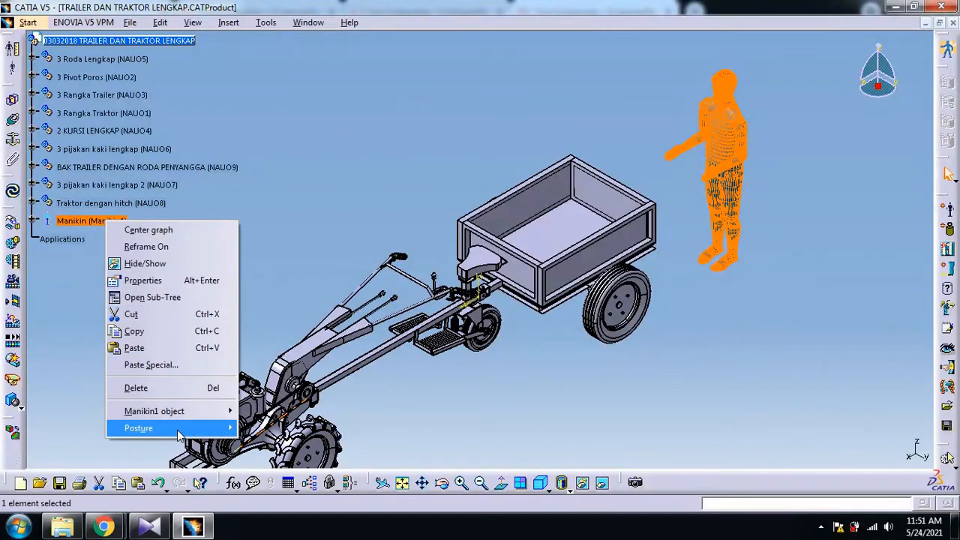
{"action": "mouse_move", "coordinate": [179, 435]}
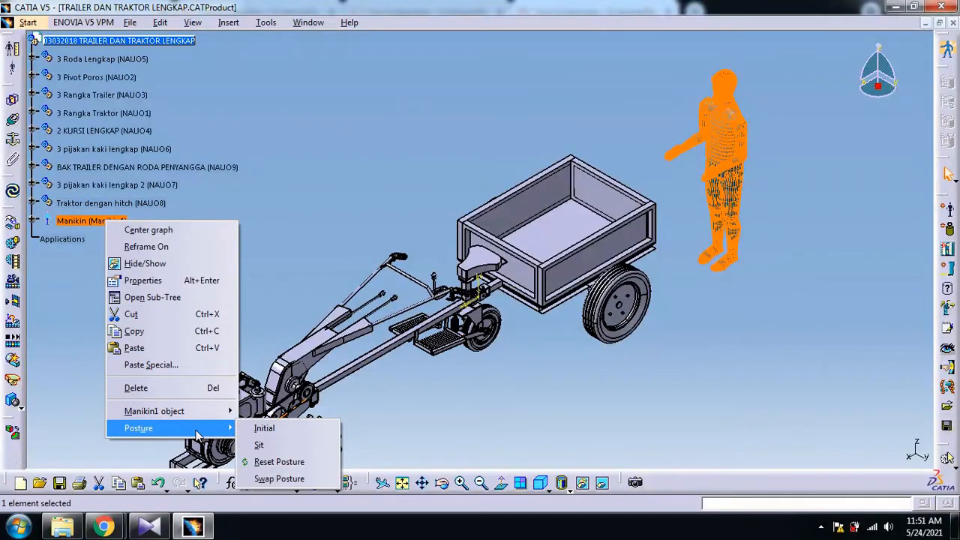
{"action": "left_click", "coordinate": [259, 446]}
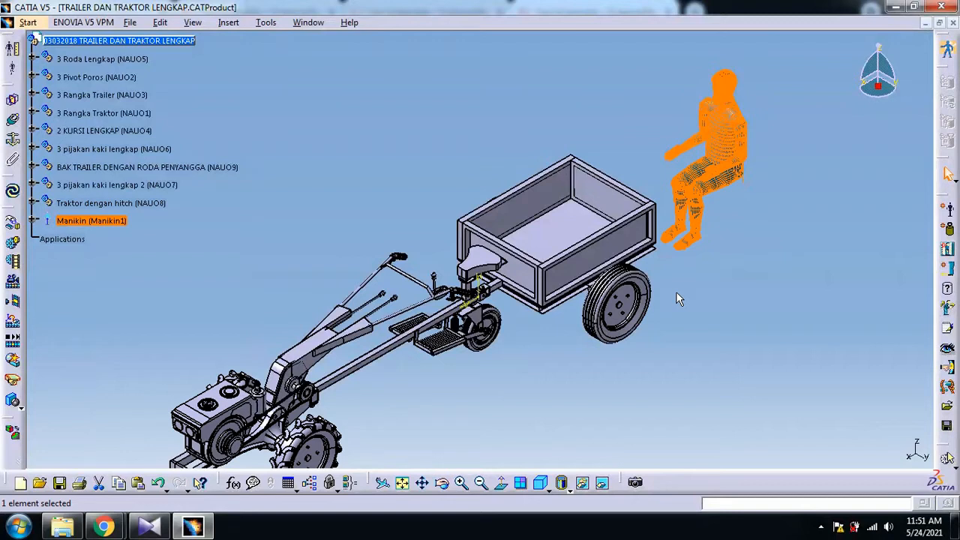
{"action": "left_click", "coordinate": [756, 233]}
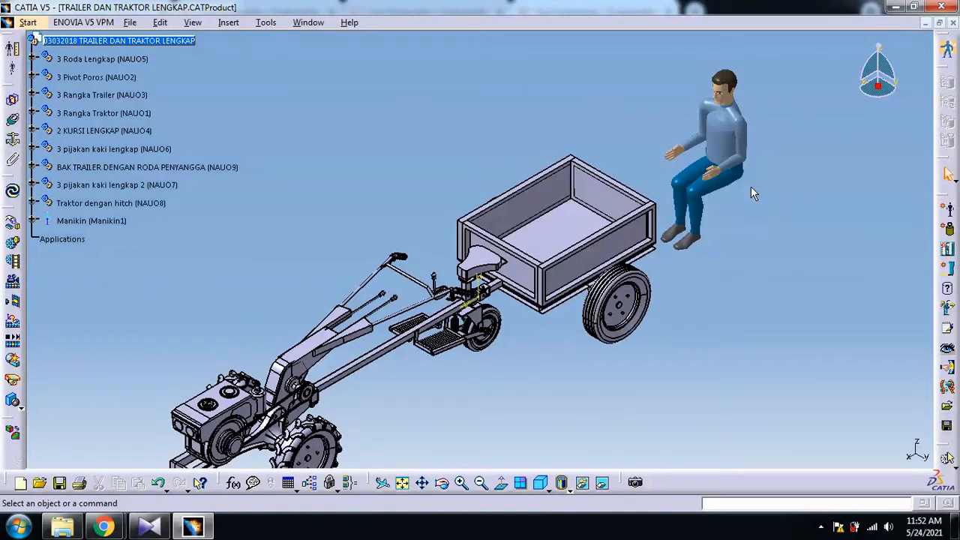
Open the manikin's anthropometric measurements for editing and bring up the Stature variable
{"action": "left_click", "coordinate": [13, 51]}
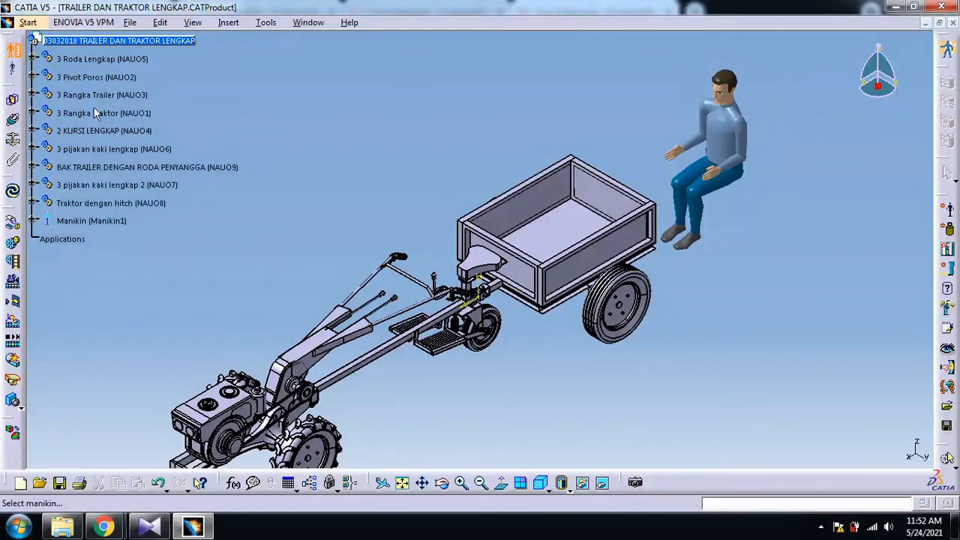
{"action": "left_click", "coordinate": [735, 150]}
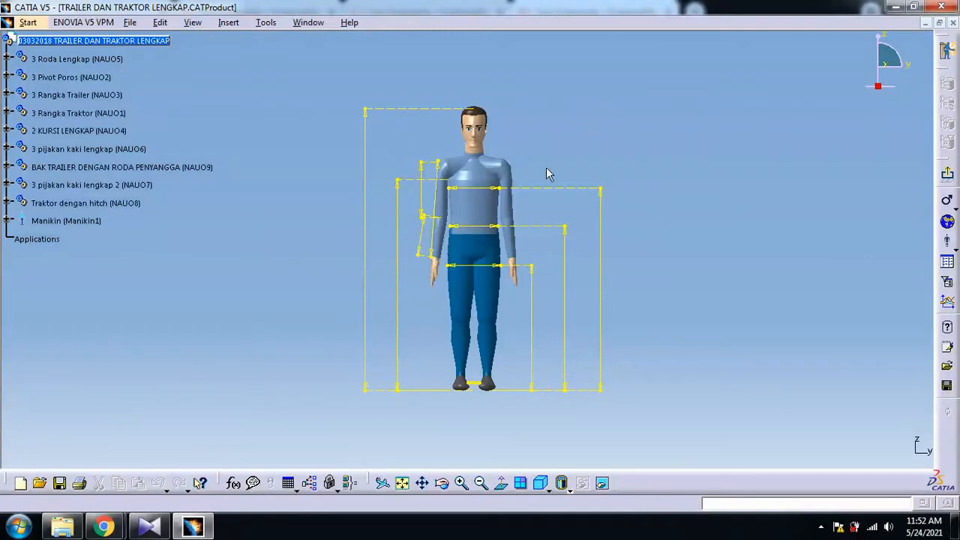
{"action": "double_click", "coordinate": [366, 244]}
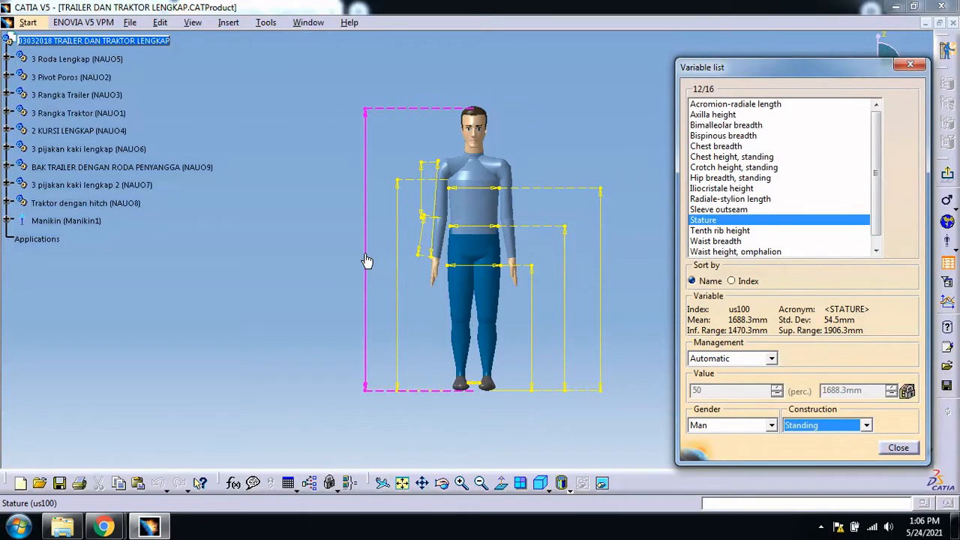
Switch the Stature variable to Manual management and set it to 1600.3 mm, keeping the gender as Man
{"action": "left_click", "coordinate": [772, 358]}
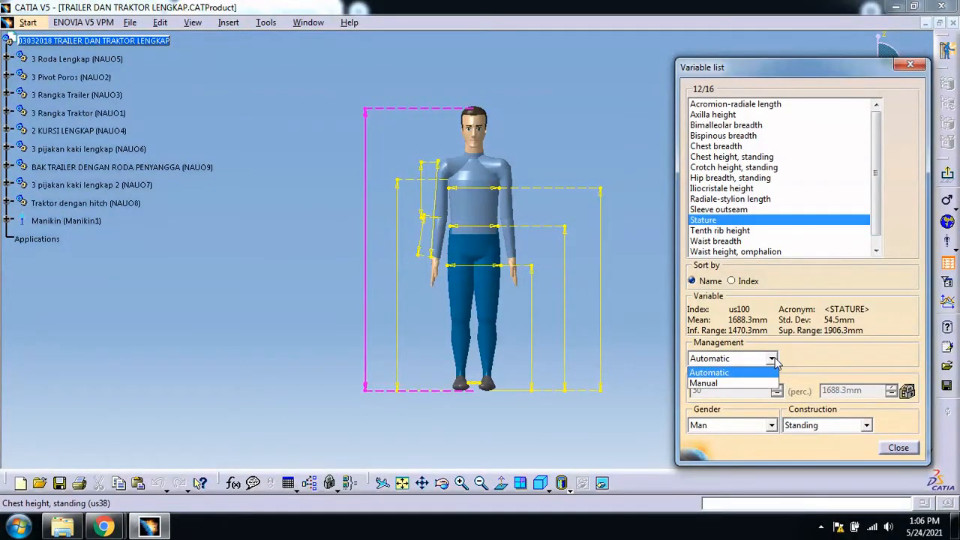
{"action": "left_click", "coordinate": [739, 383]}
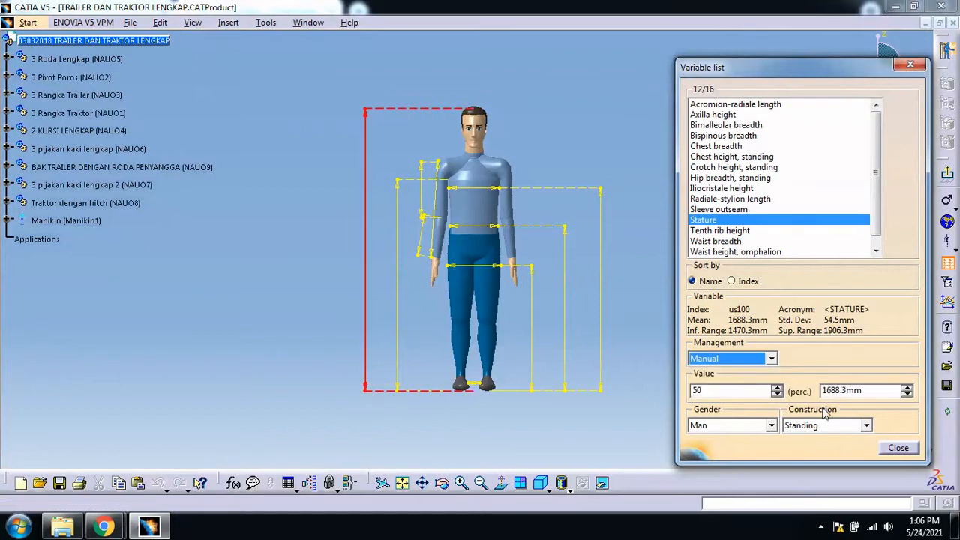
{"action": "left_click", "coordinate": [840, 390]}
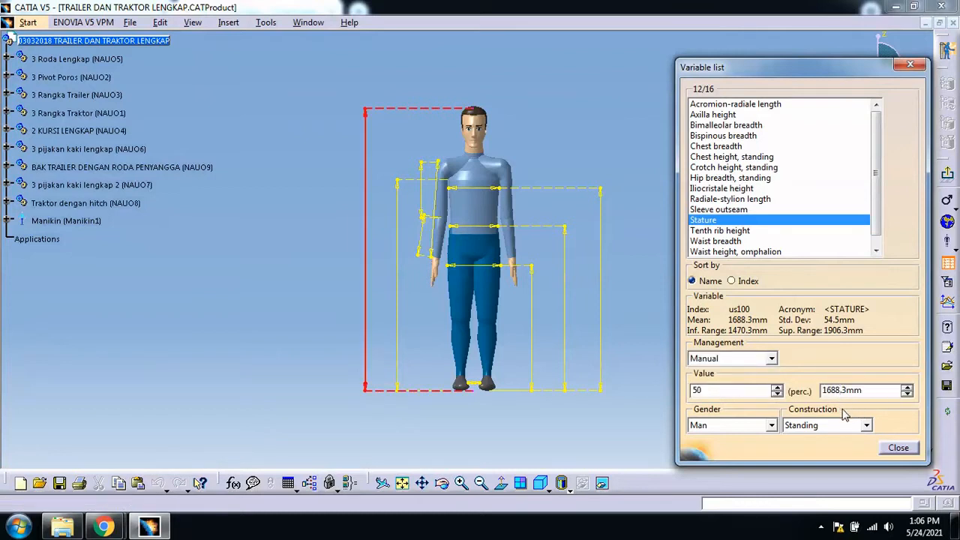
{"action": "key", "text": "BackSpace"}
{"action": "key", "text": "BackSpace"}
{"action": "type", "text": "00"}
{"action": "left_click", "coordinate": [771, 425]}
{"action": "left_click", "coordinate": [776, 433]}
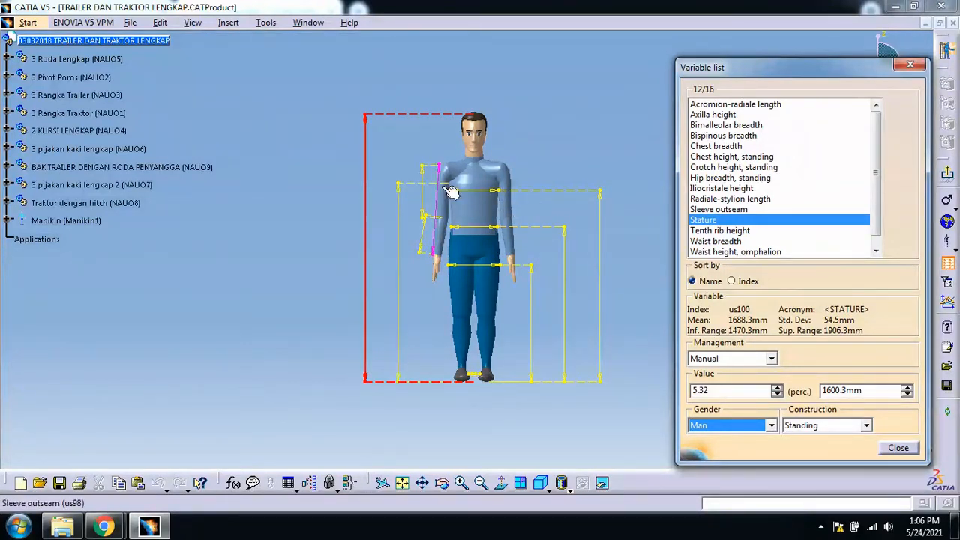
Review the manikin's standing chest, waist and crotch height variables, then leave the measurement editor and proceed back to the assembly
{"action": "left_click", "coordinate": [600, 255]}
{"action": "left_click", "coordinate": [564, 276]}
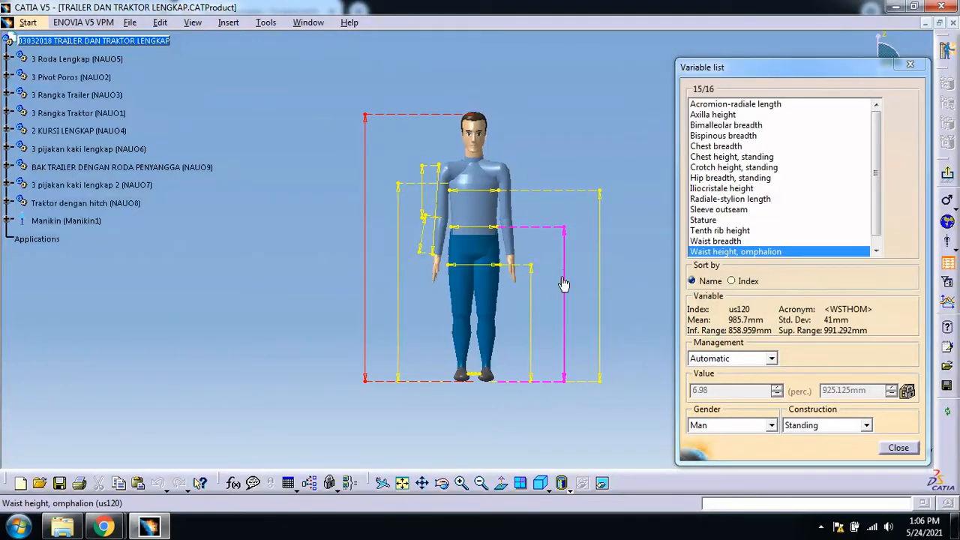
{"action": "left_click", "coordinate": [533, 308]}
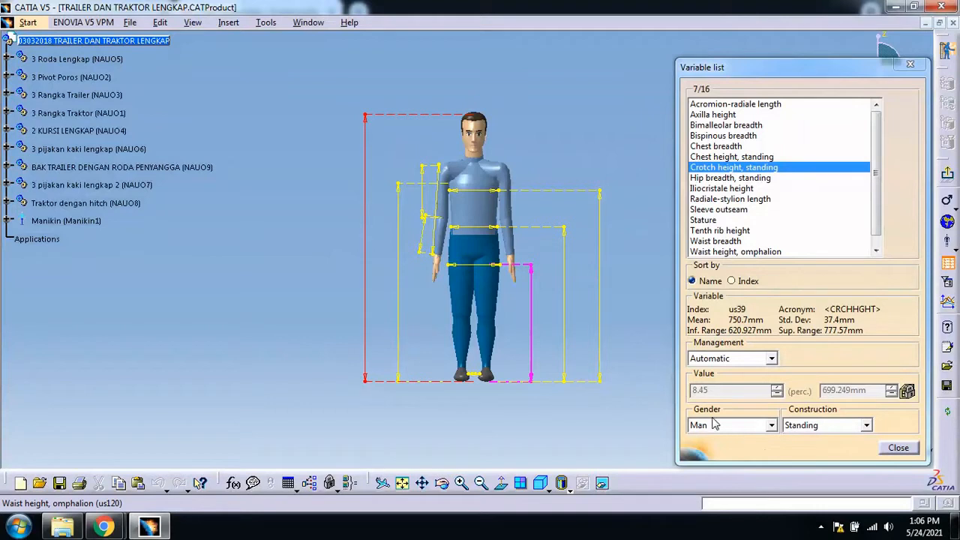
{"action": "left_click", "coordinate": [899, 449]}
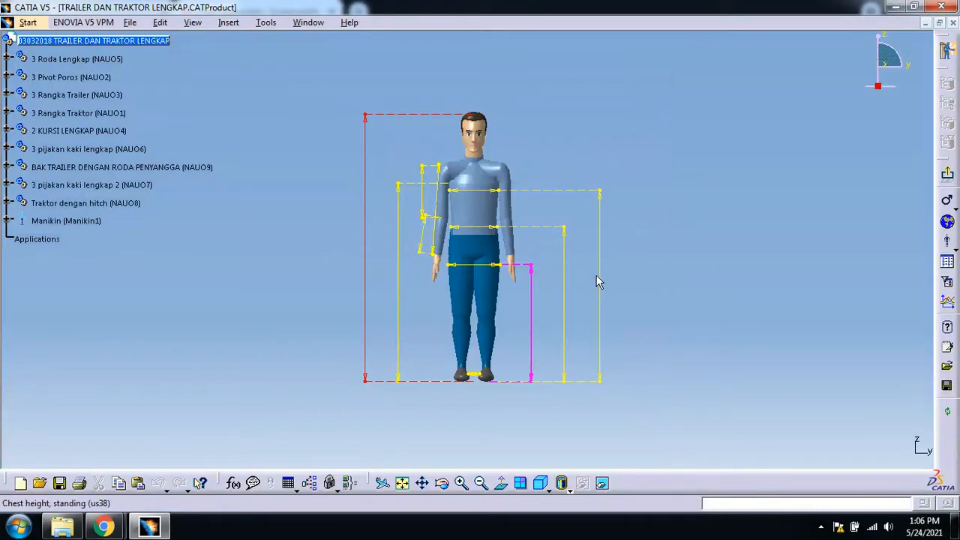
{"action": "left_click", "coordinate": [946, 175]}
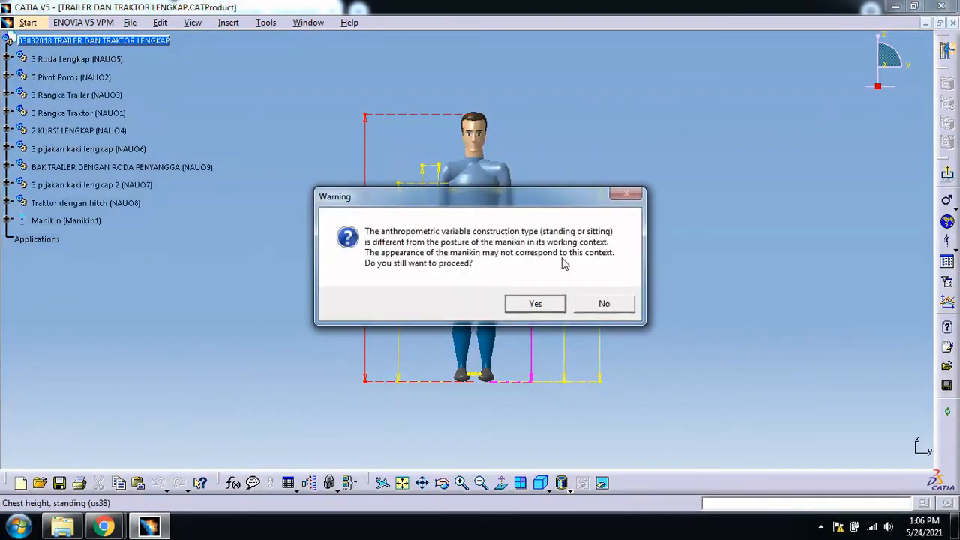
{"action": "left_click", "coordinate": [535, 305]}
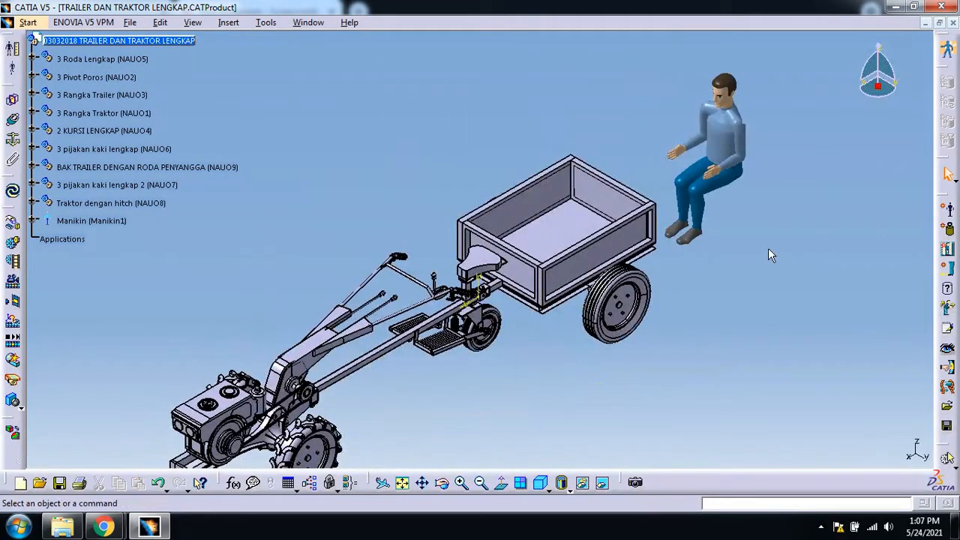
Use Place Mode to move the seated manikin onto the driver's seat in front of the trailer bed
{"action": "left_click", "coordinate": [482, 483]}
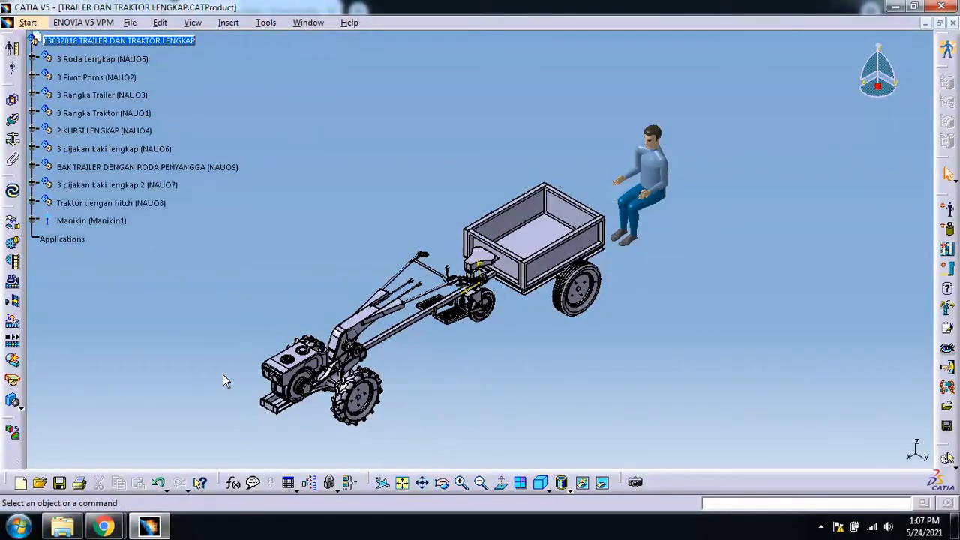
{"action": "mouse_move", "coordinate": [105, 528]}
{"action": "left_click", "coordinate": [268, 23]}
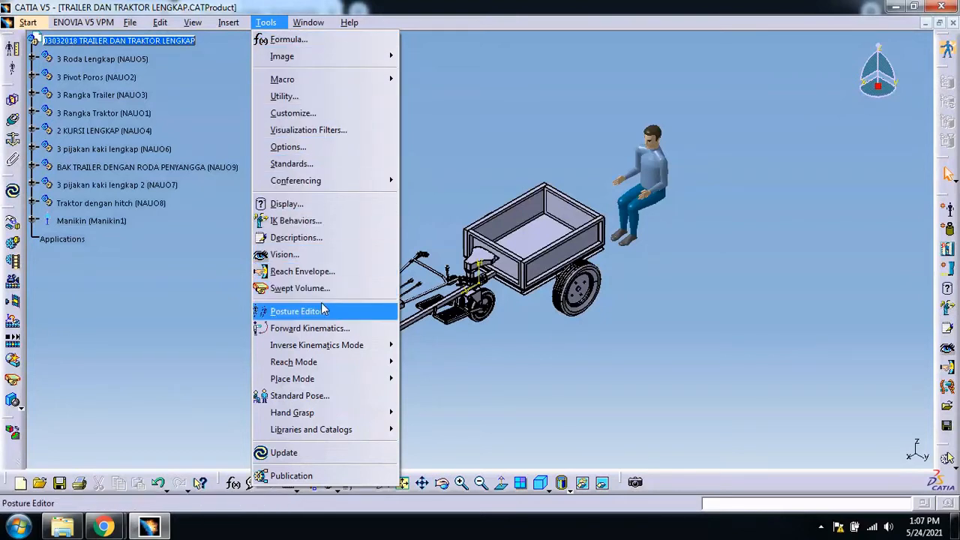
{"action": "mouse_move", "coordinate": [324, 381]}
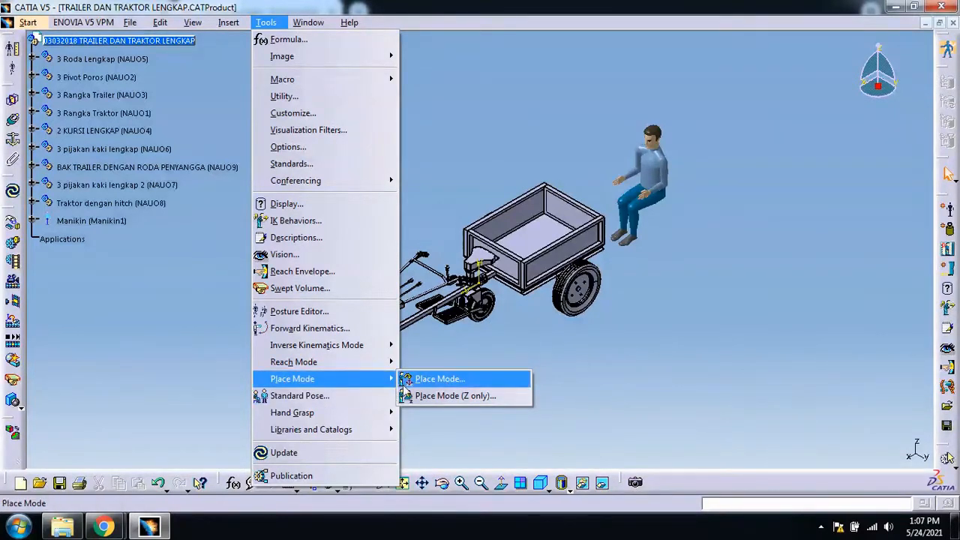
{"action": "left_click", "coordinate": [467, 378]}
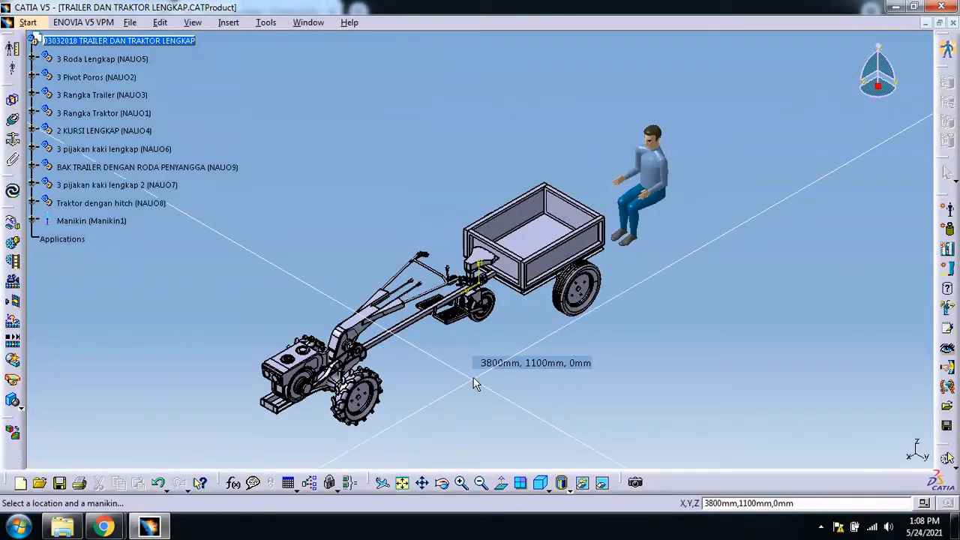
{"action": "left_click", "coordinate": [659, 196]}
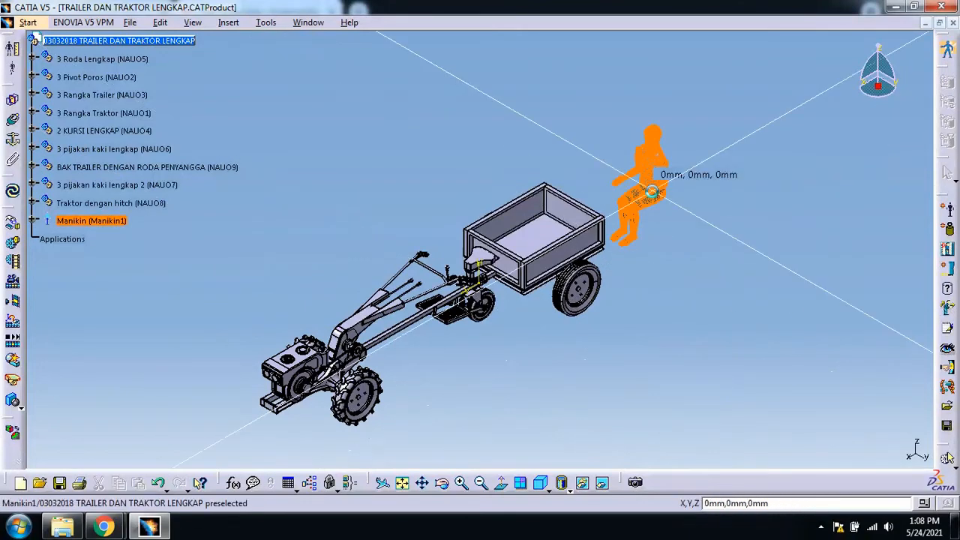
{"action": "left_click", "coordinate": [487, 259]}
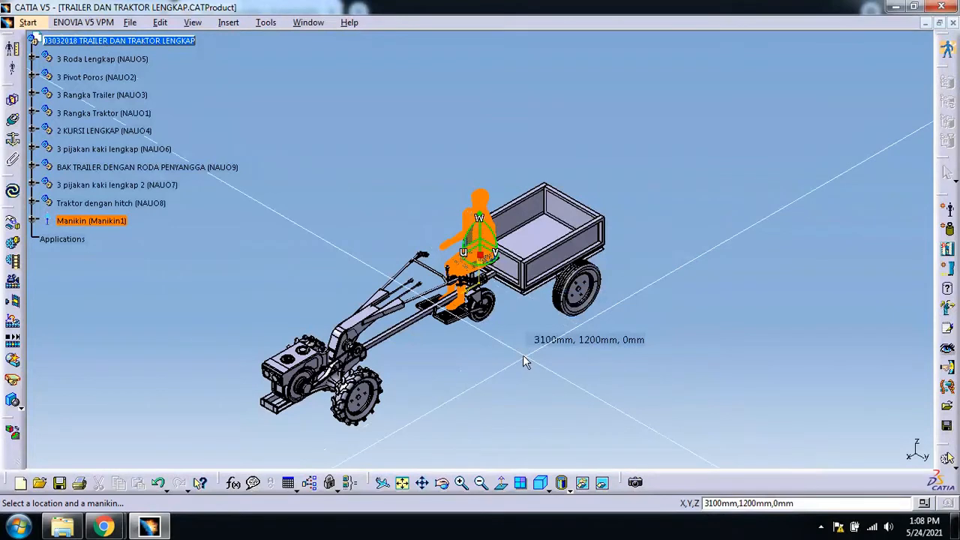
From the front view, shift the manikin slightly sideways to centre it over the driver's seat
{"action": "left_click", "coordinate": [548, 489]}
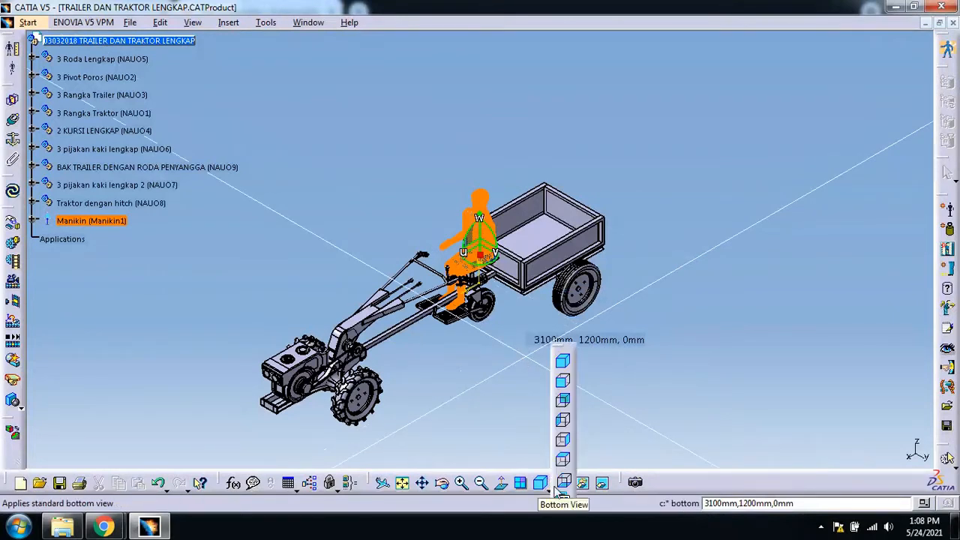
{"action": "left_click", "coordinate": [564, 384]}
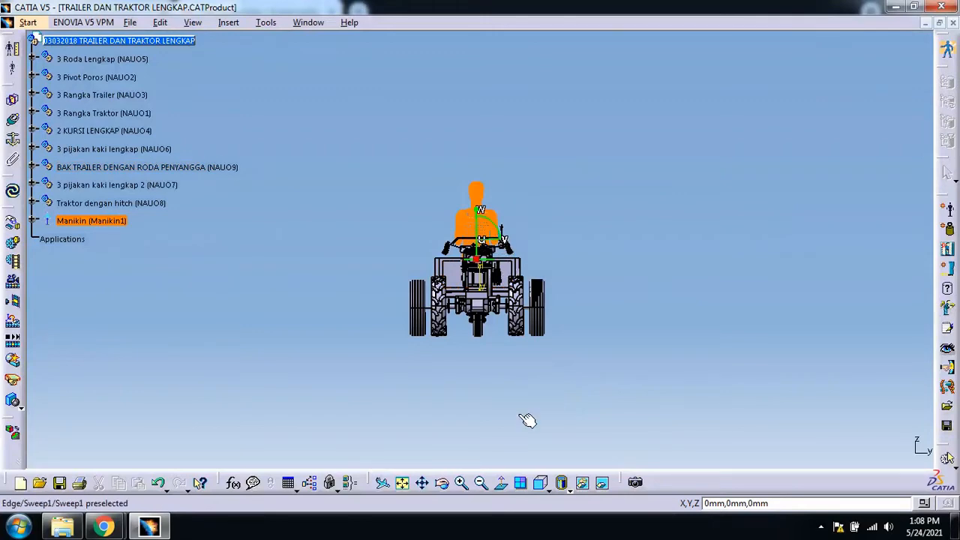
{"action": "left_click", "coordinate": [461, 486]}
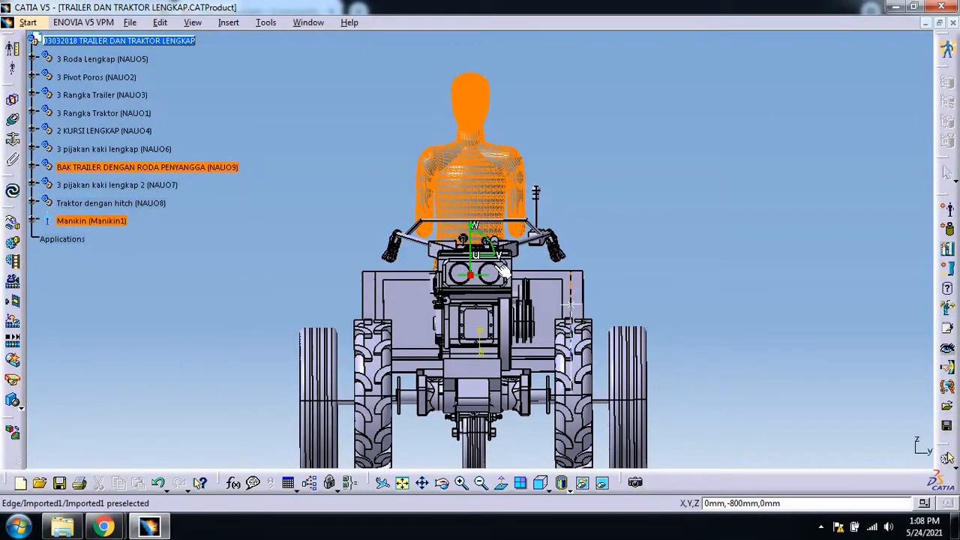
{"action": "left_click_drag", "start_coordinate": [488, 255], "coordinate": [491, 255]}
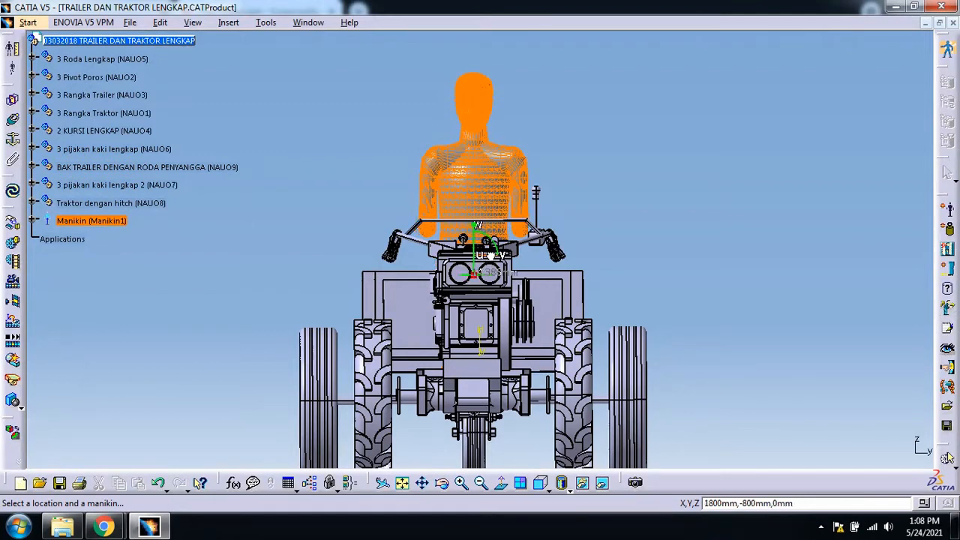
From the left view, raise the manikin vertically until its thighs rest on top of the seat
{"action": "left_click", "coordinate": [562, 483]}
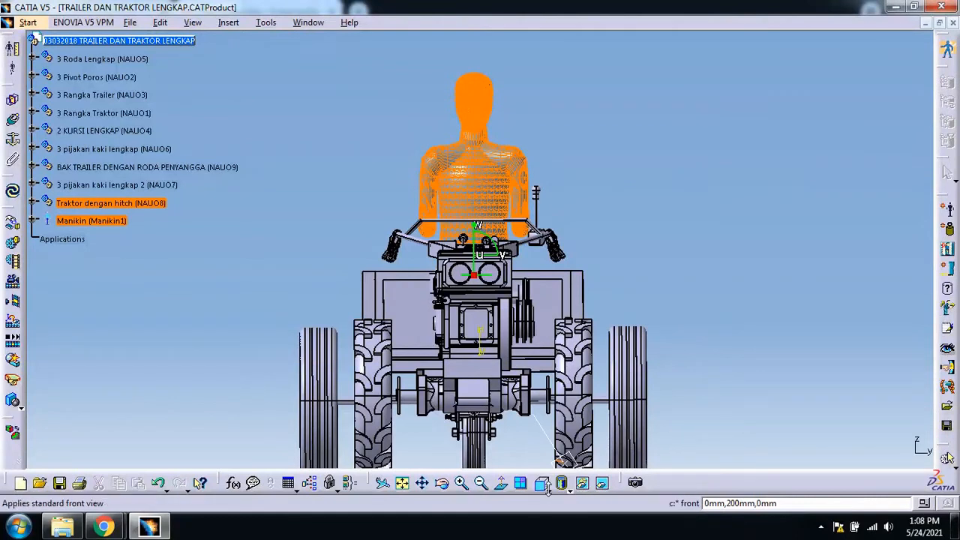
{"action": "left_click", "coordinate": [549, 490]}
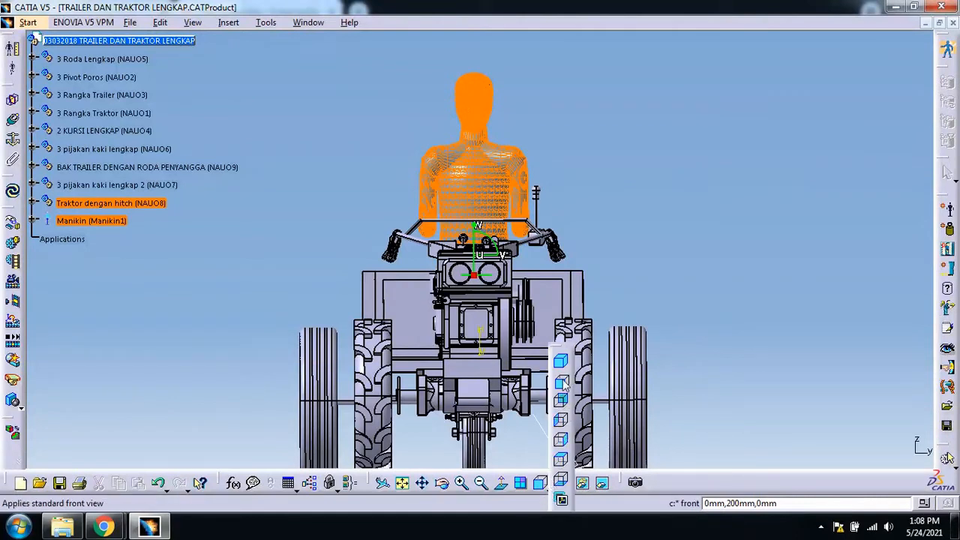
{"action": "left_click", "coordinate": [562, 420]}
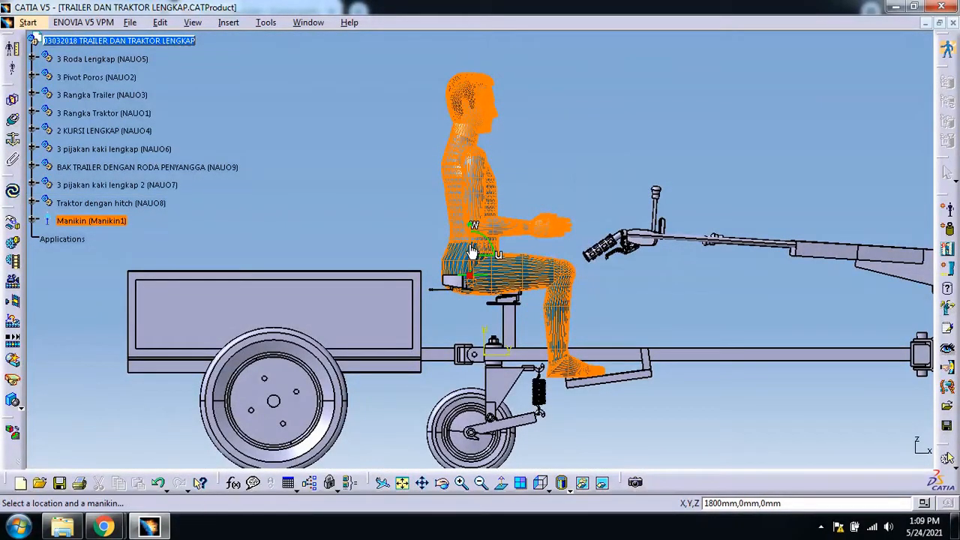
{"action": "left_click_drag", "start_coordinate": [472, 248], "coordinate": [474, 226]}
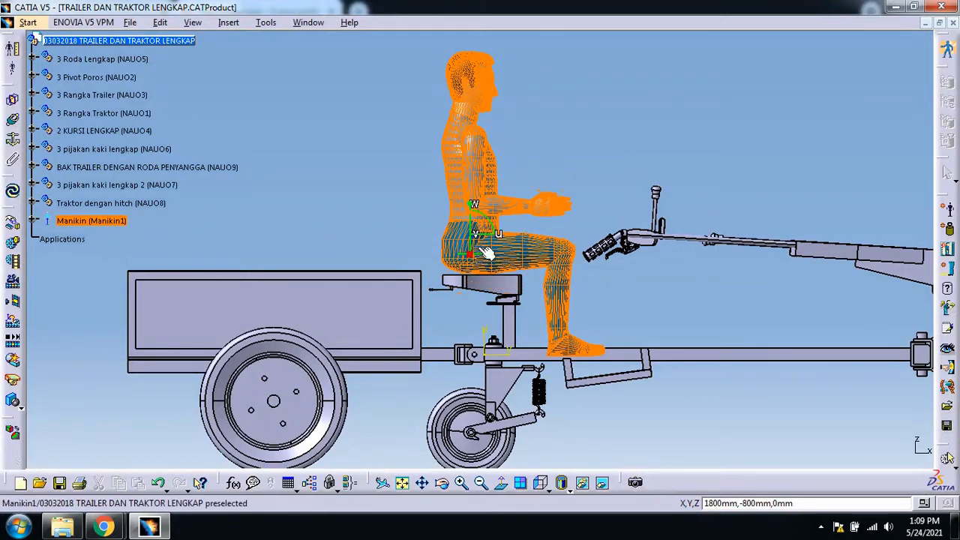
{"action": "left_click_drag", "start_coordinate": [475, 255], "coordinate": [479, 256]}
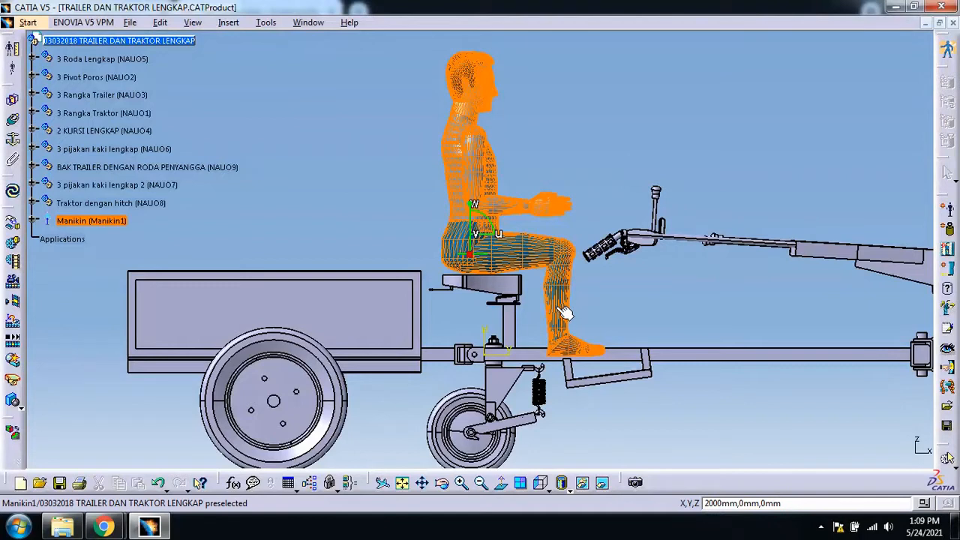
From the top view, nudge the manikin slightly forward on the seat, check it in left and isometric views, and finish the placement
{"action": "left_click", "coordinate": [549, 492]}
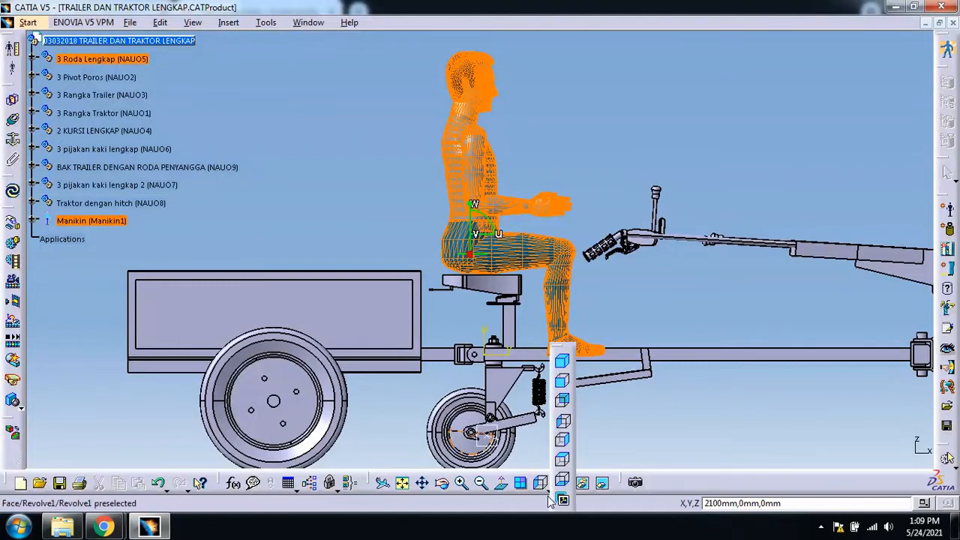
{"action": "left_click", "coordinate": [563, 459]}
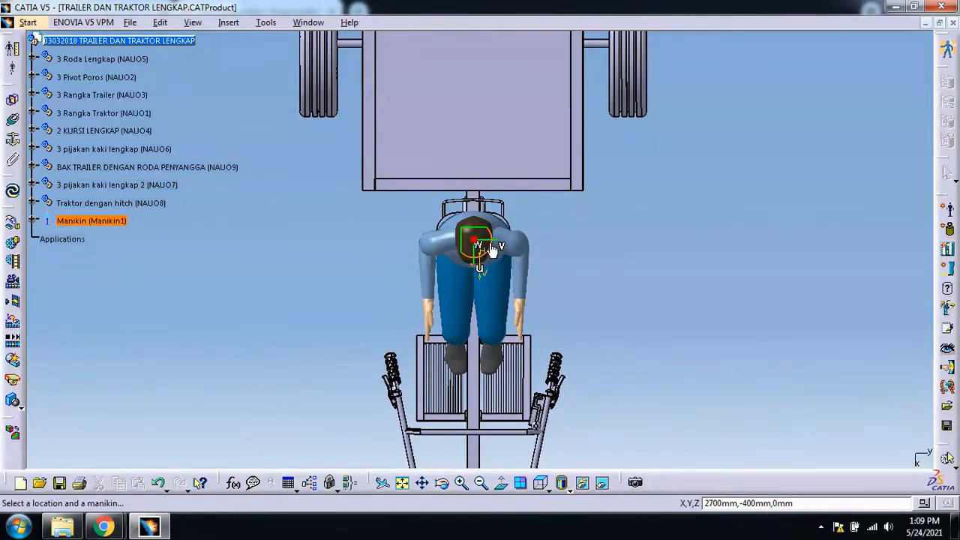
{"action": "left_click_drag", "start_coordinate": [488, 238], "coordinate": [478, 258]}
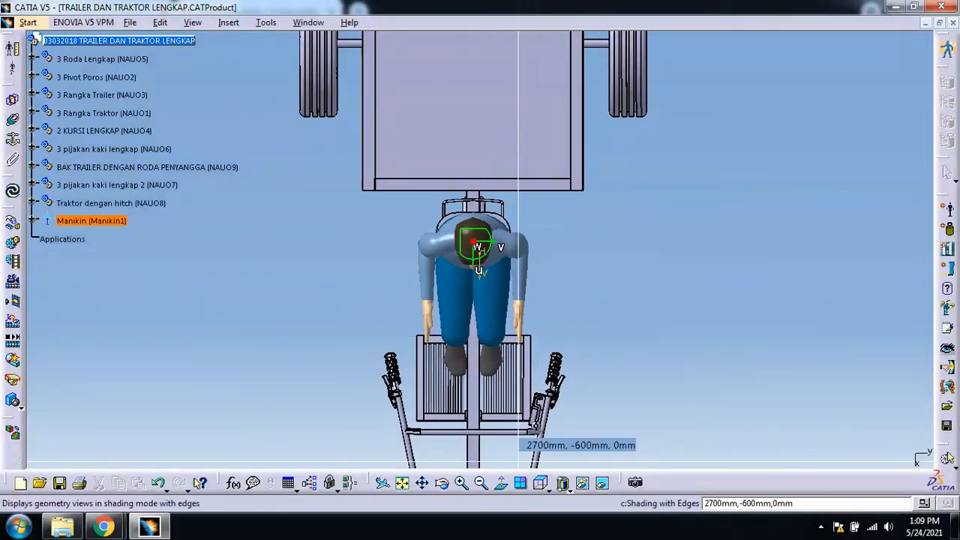
{"action": "left_click", "coordinate": [547, 487]}
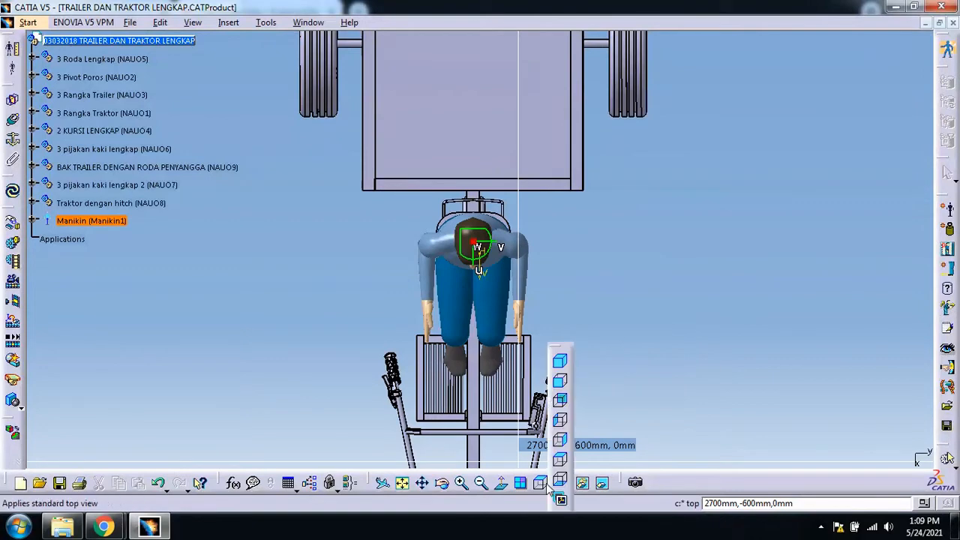
{"action": "left_click", "coordinate": [559, 420]}
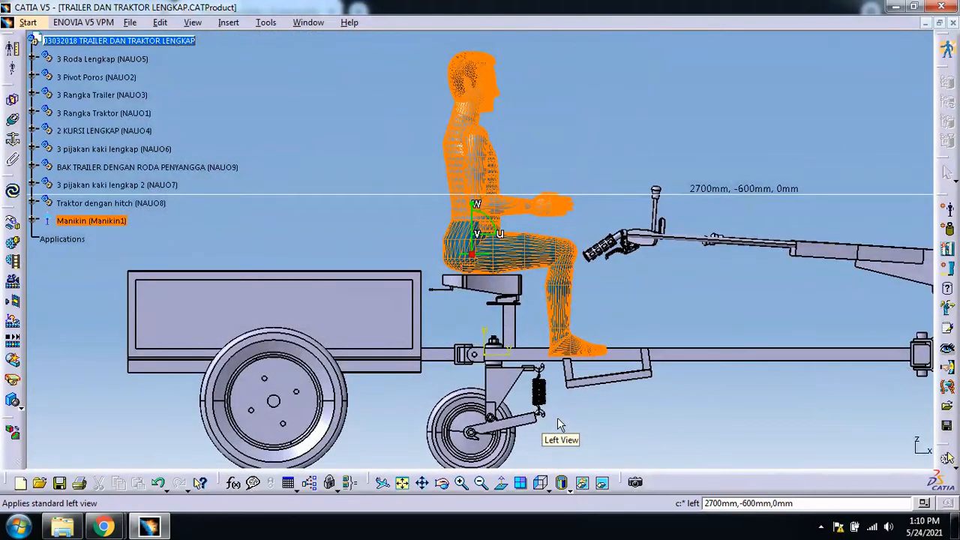
{"action": "left_click", "coordinate": [563, 489]}
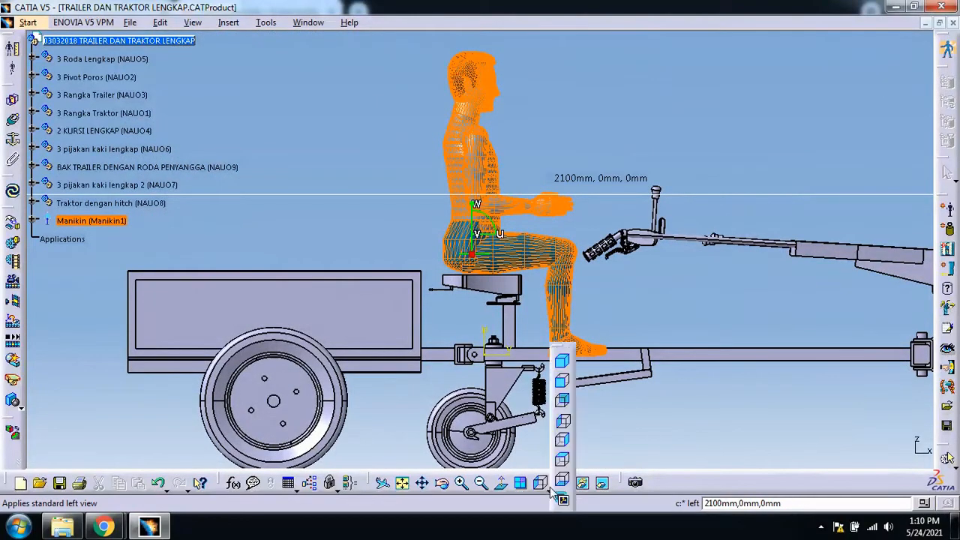
{"action": "left_click", "coordinate": [563, 365]}
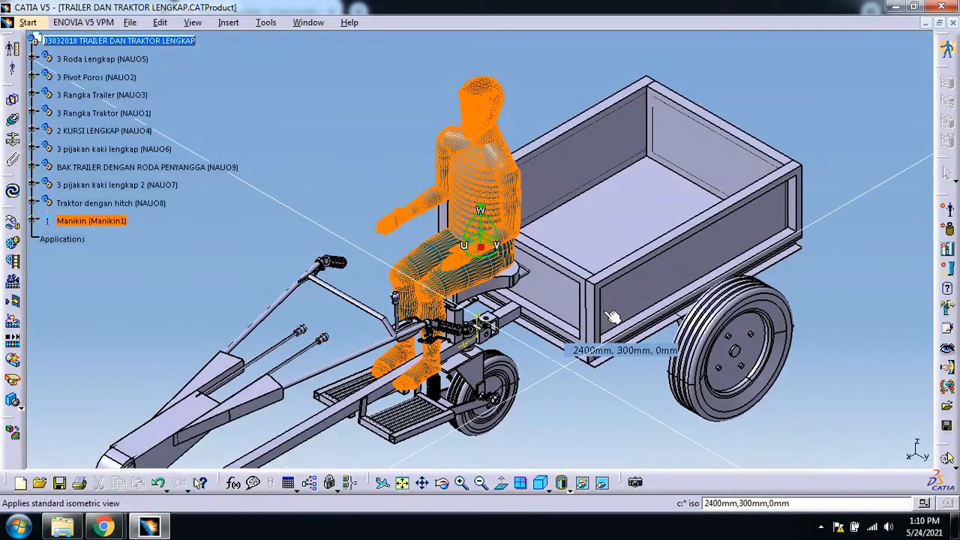
{"action": "left_click", "coordinate": [543, 405]}
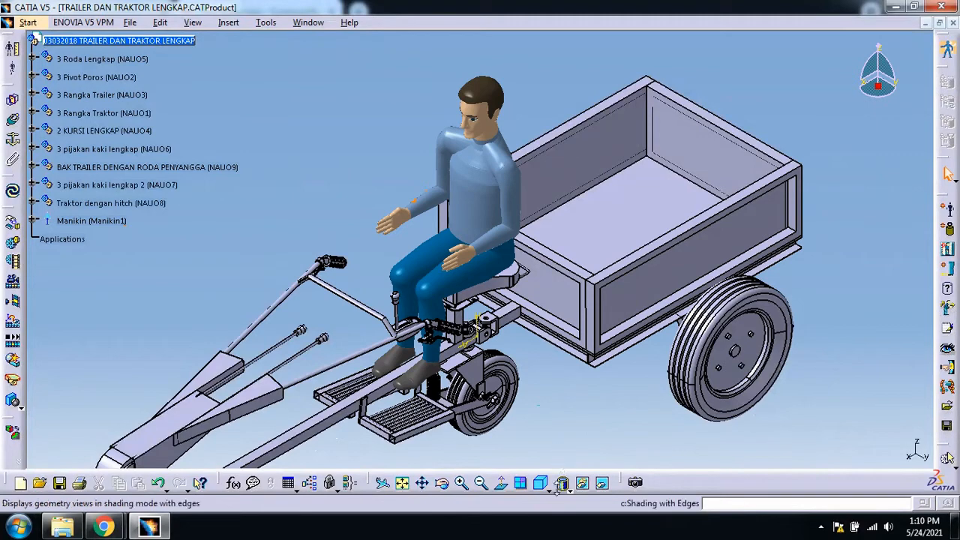
Use Reach (position & orientation) in the right view to bring the manikin's left hand onto the left handlebar grip, fine-tuning its position
{"action": "left_click", "coordinate": [481, 483]}
{"action": "left_click", "coordinate": [481, 482]}
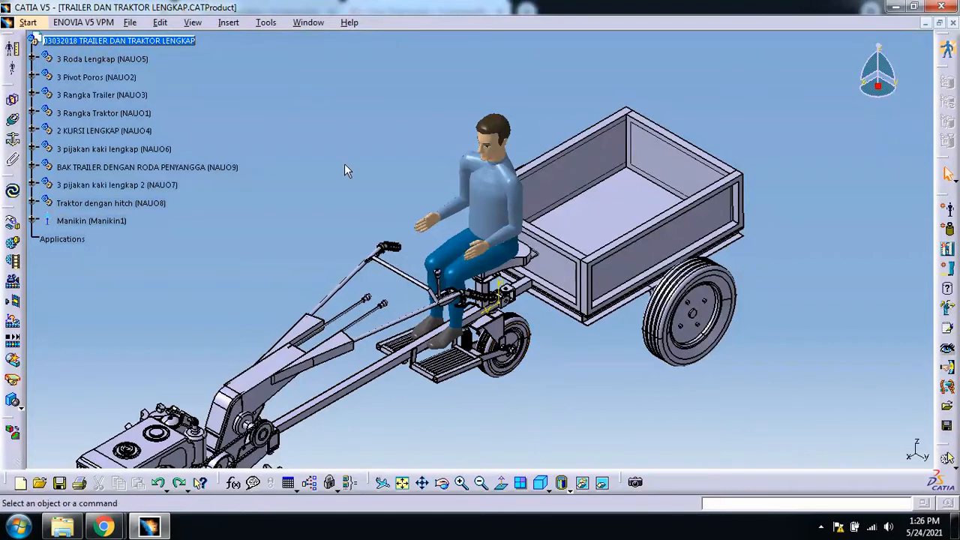
{"action": "left_click", "coordinate": [267, 21]}
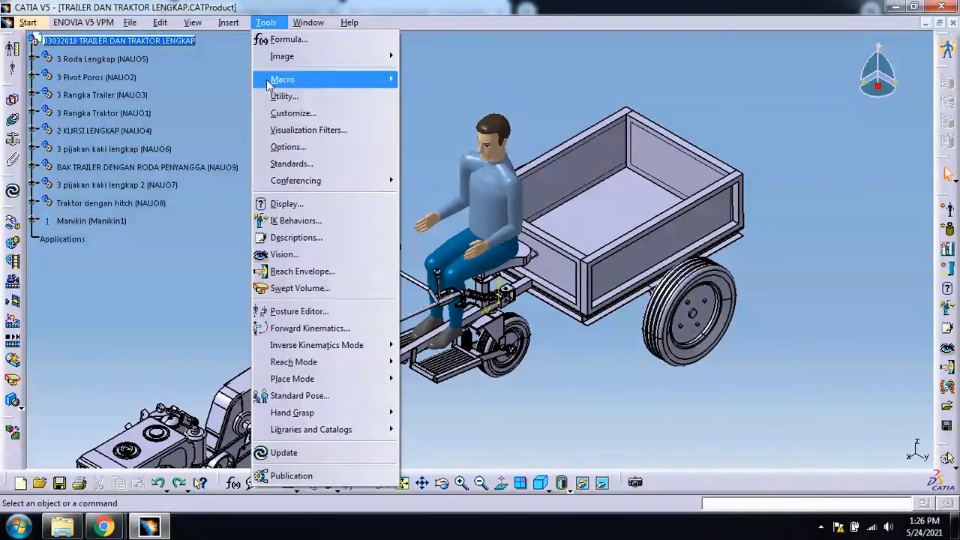
{"action": "mouse_move", "coordinate": [321, 363]}
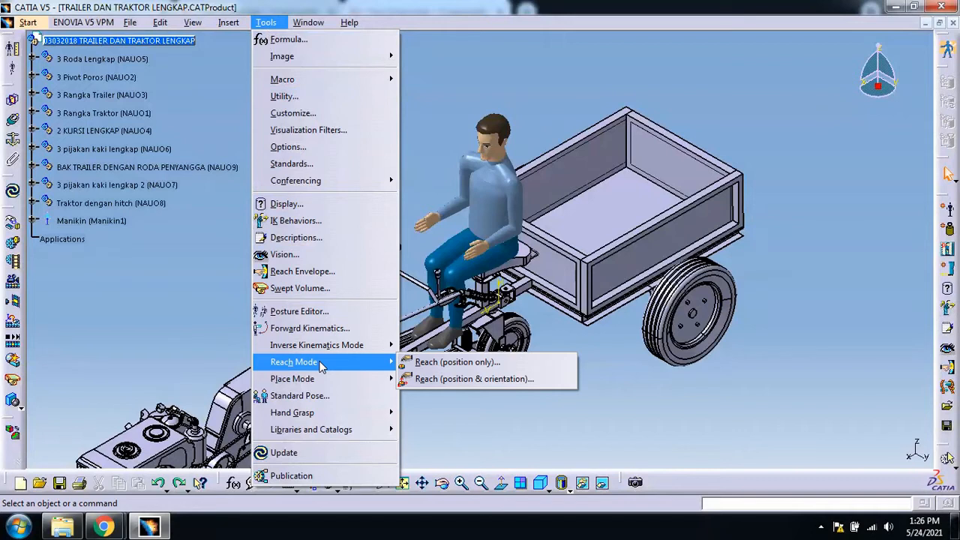
{"action": "left_click", "coordinate": [476, 385]}
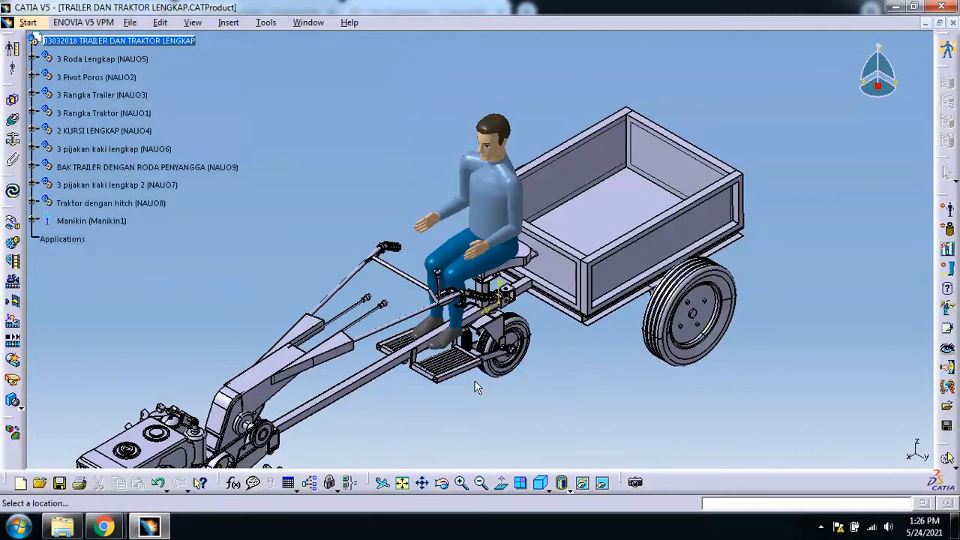
{"action": "left_click", "coordinate": [550, 487]}
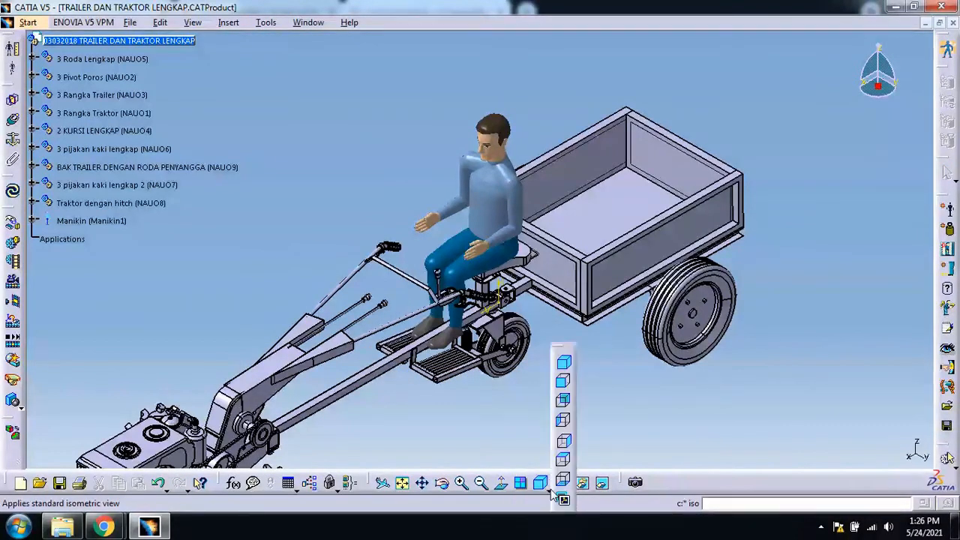
{"action": "left_click", "coordinate": [567, 443]}
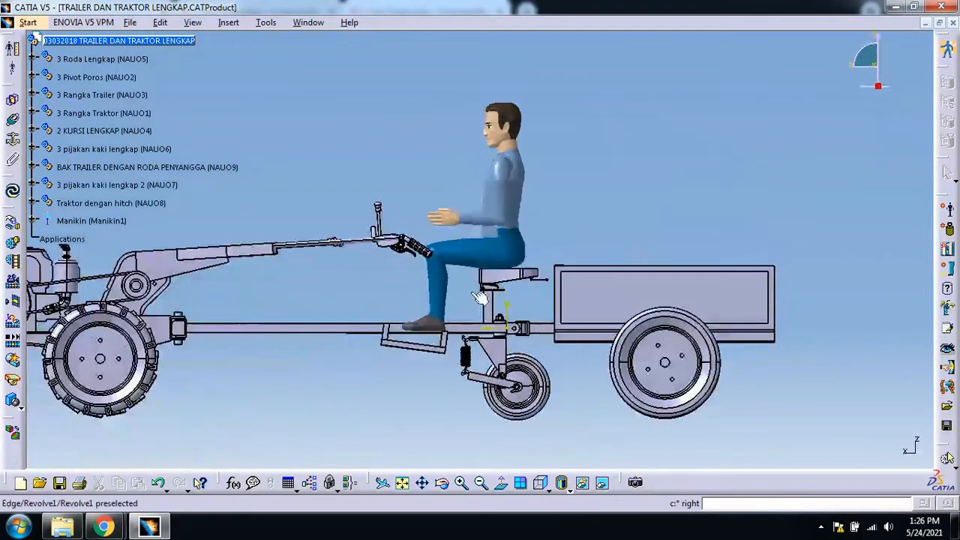
{"action": "left_click", "coordinate": [460, 483]}
{"action": "left_click", "coordinate": [460, 483]}
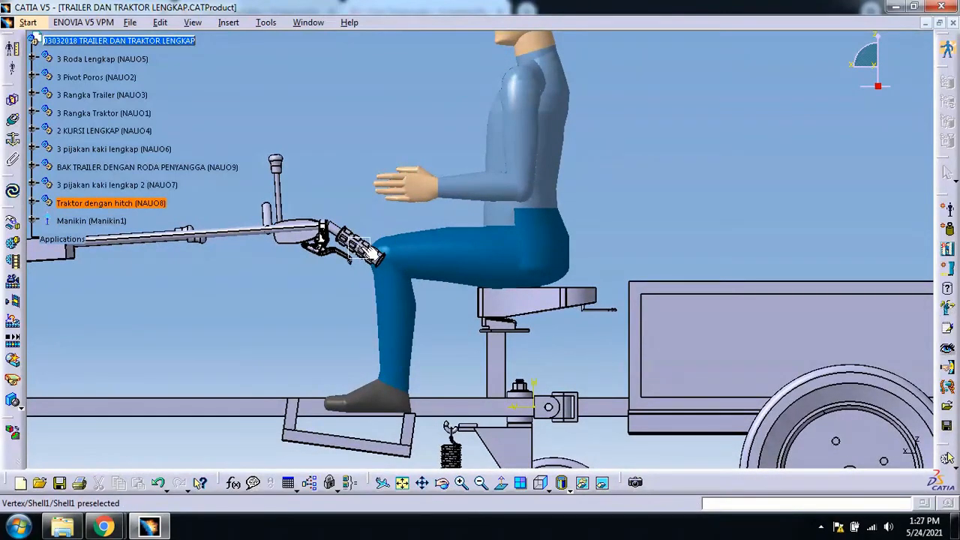
{"action": "left_click", "coordinate": [360, 249]}
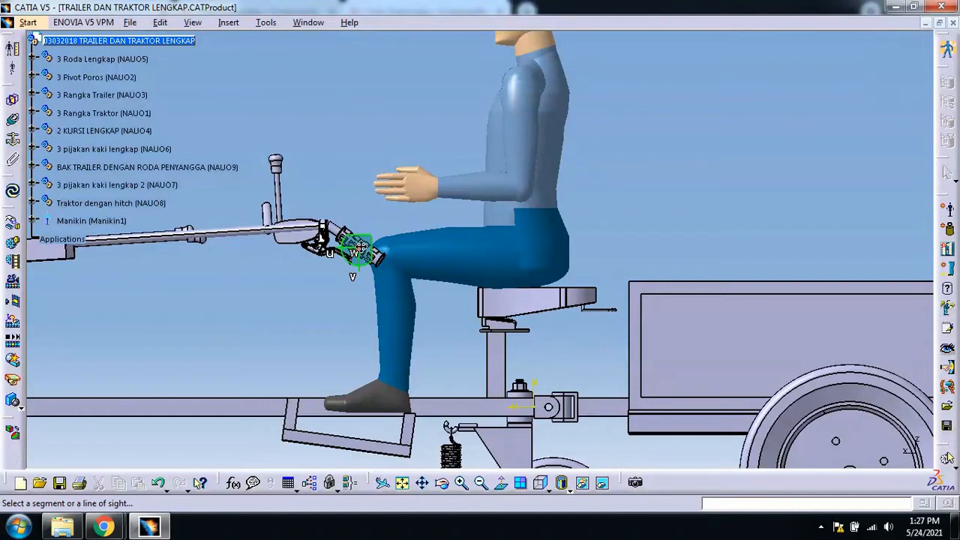
{"action": "left_click", "coordinate": [427, 192]}
{"action": "left_click_drag", "start_coordinate": [367, 250], "coordinate": [377, 240]}
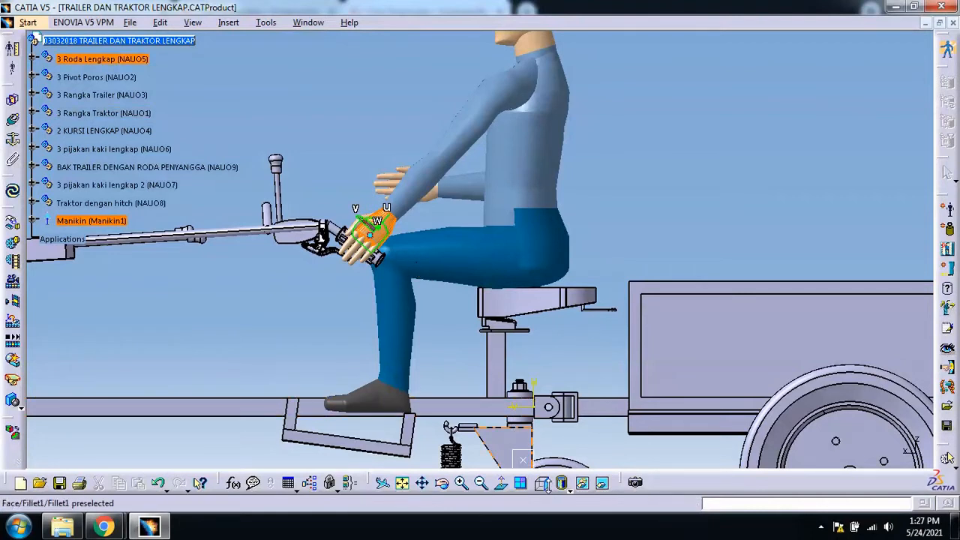
Use Reach (position & orientation) in the left view to bring the manikin's right hand onto the right handlebar grip, fine-tuning its position
{"action": "left_click", "coordinate": [543, 486]}
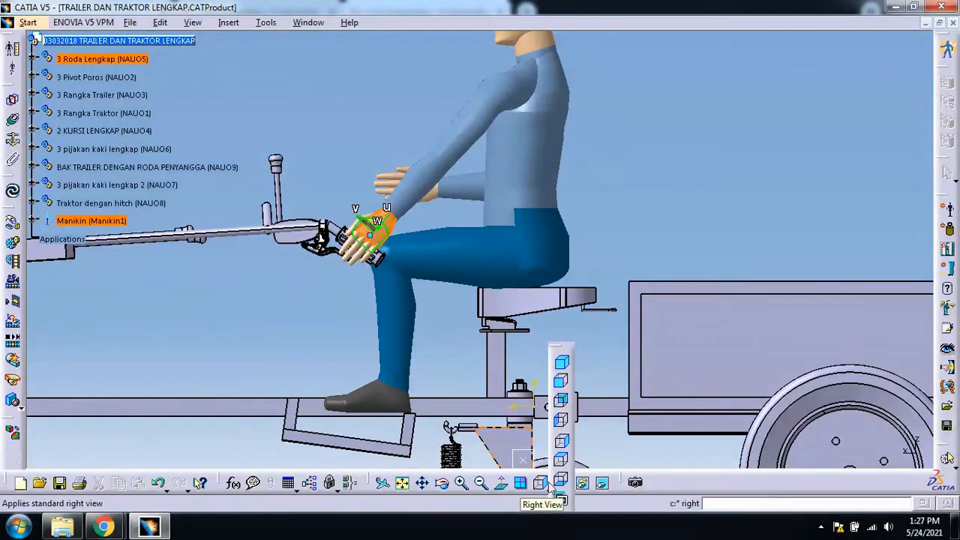
{"action": "left_click", "coordinate": [561, 440]}
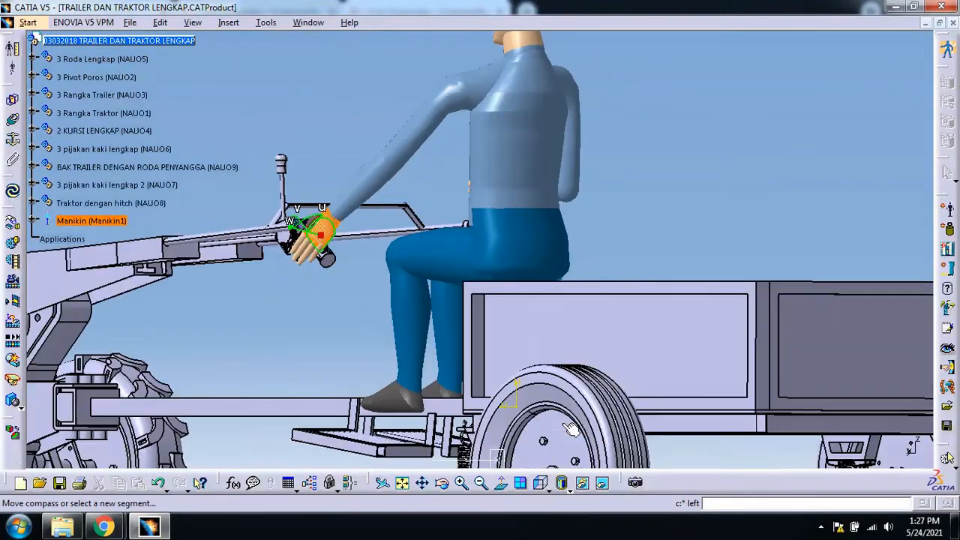
{"action": "left_click", "coordinate": [461, 483]}
{"action": "left_click", "coordinate": [461, 483]}
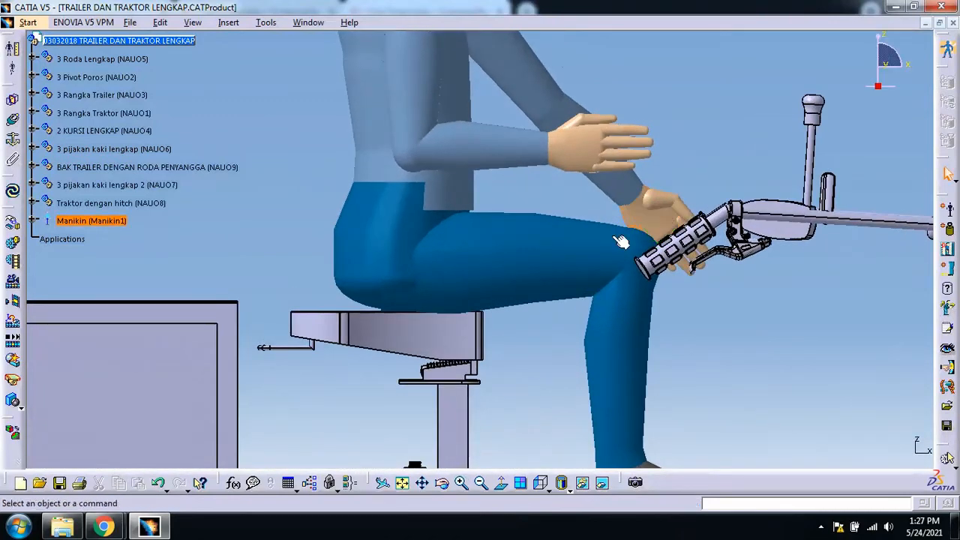
{"action": "left_click", "coordinate": [266, 22]}
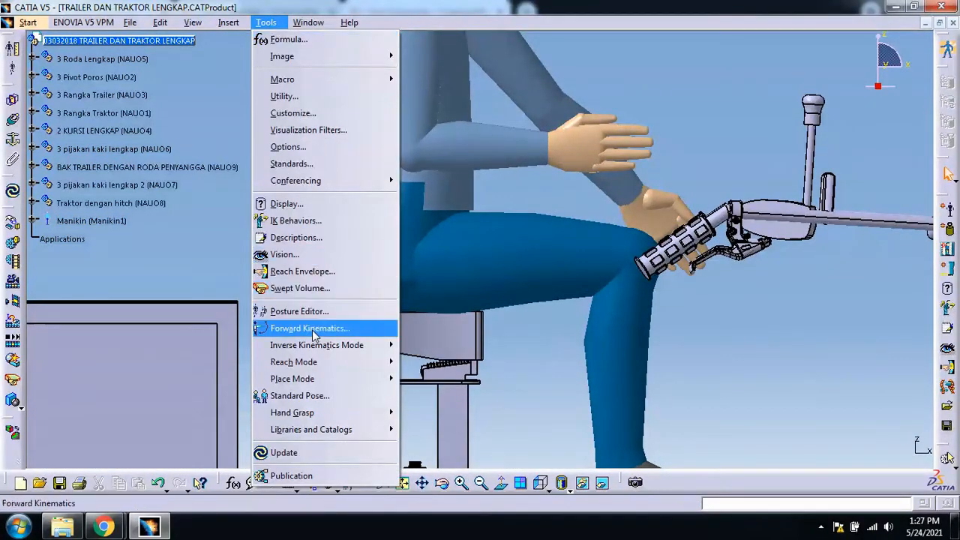
{"action": "mouse_move", "coordinate": [312, 360]}
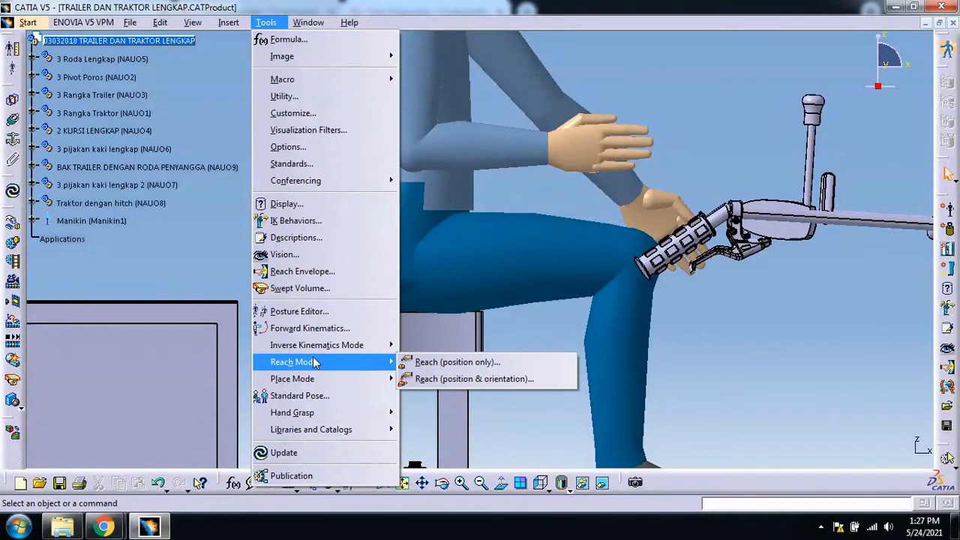
{"action": "left_click", "coordinate": [454, 380]}
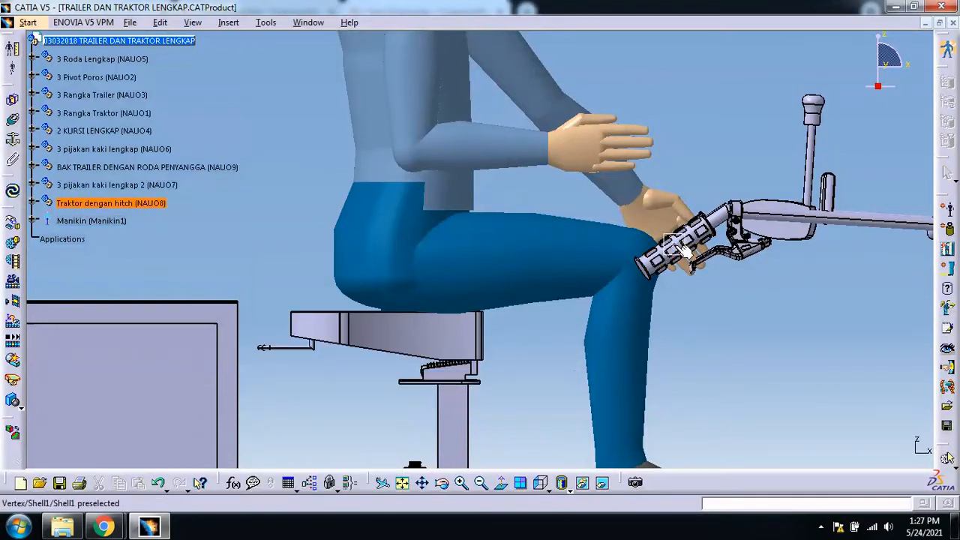
{"action": "left_click", "coordinate": [684, 248]}
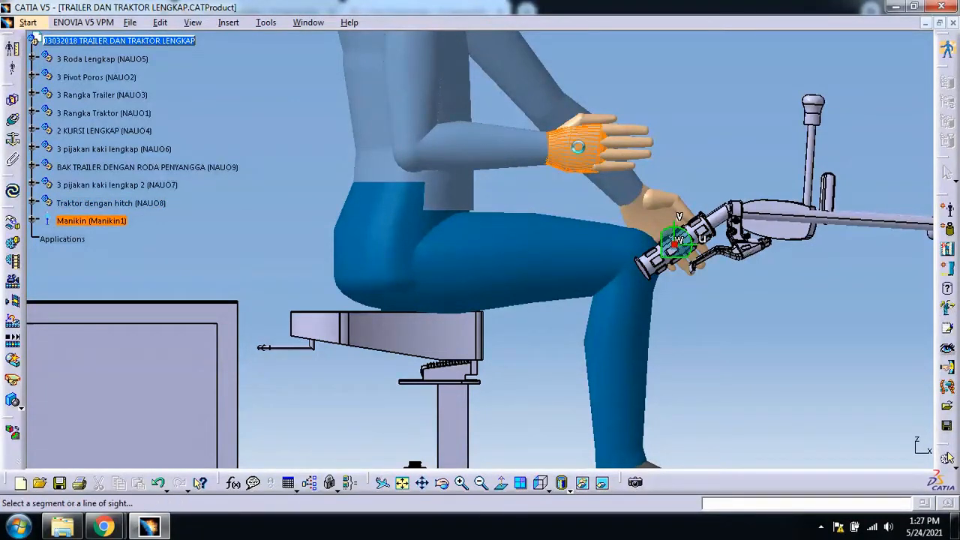
{"action": "left_click", "coordinate": [587, 152]}
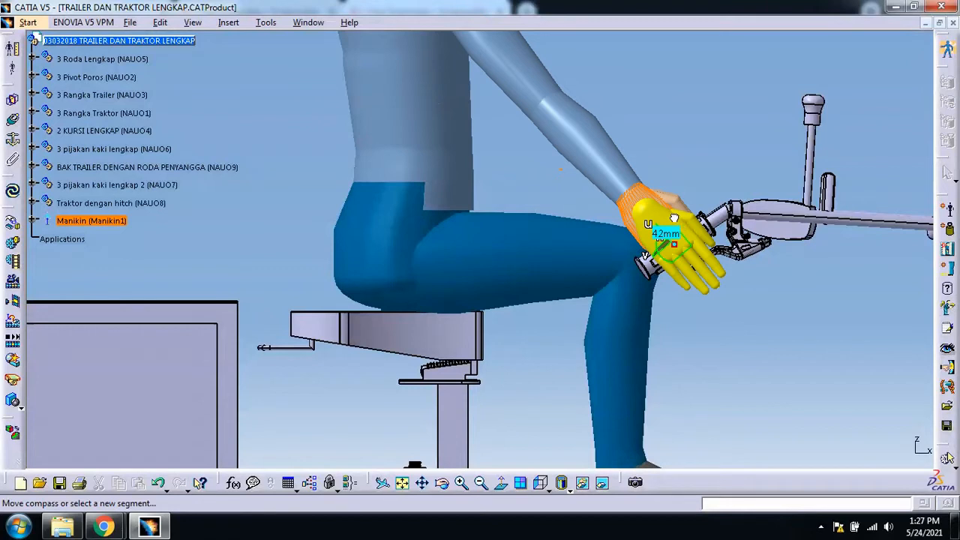
{"action": "left_click_drag", "start_coordinate": [670, 246], "coordinate": [638, 209]}
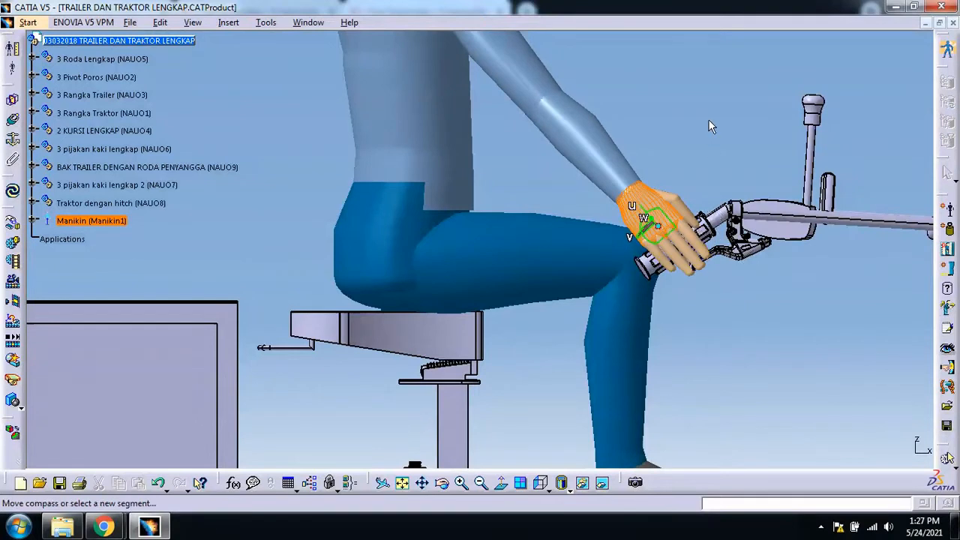
Finish the hand reach and check the manikin's seated posture and hand placement in the isometric and left views
{"action": "key", "text": "Escape"}
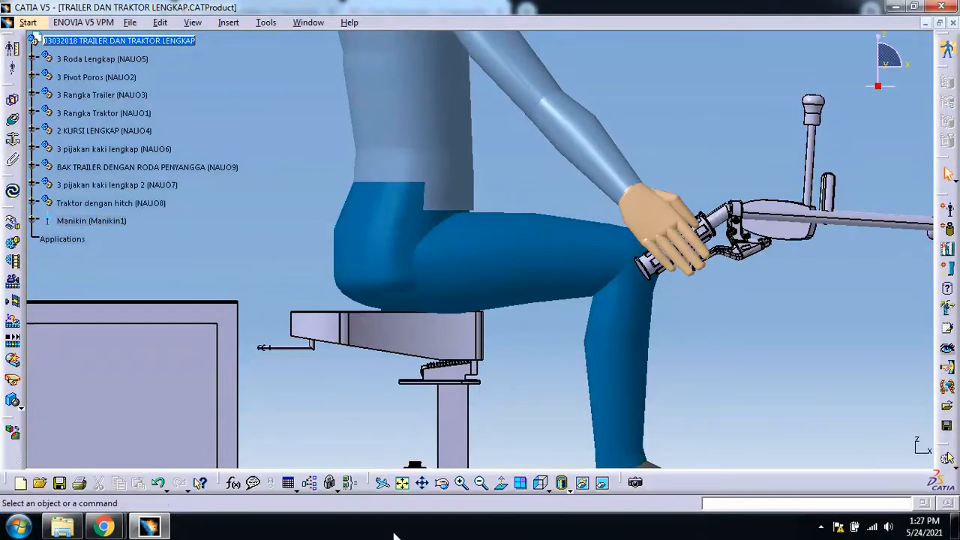
{"action": "left_click", "coordinate": [547, 486]}
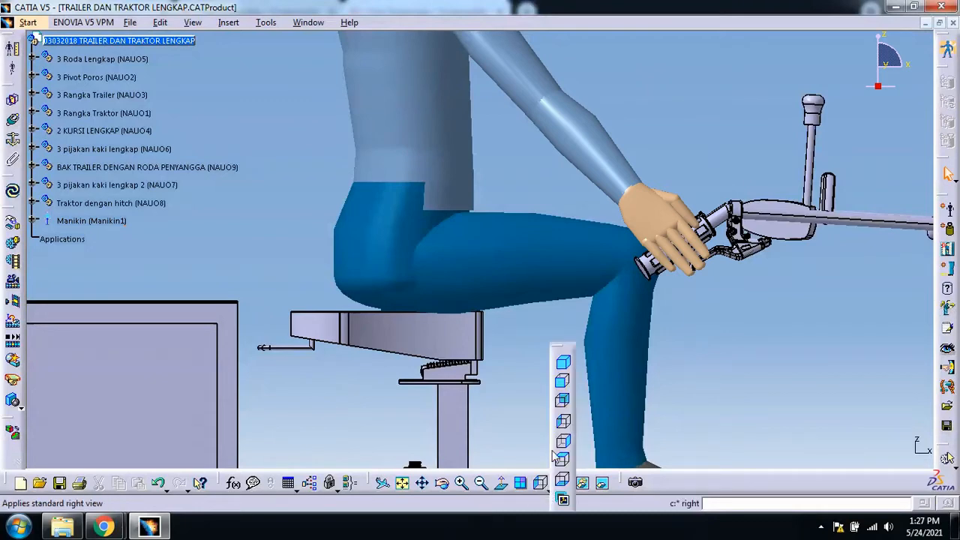
{"action": "left_click", "coordinate": [566, 359]}
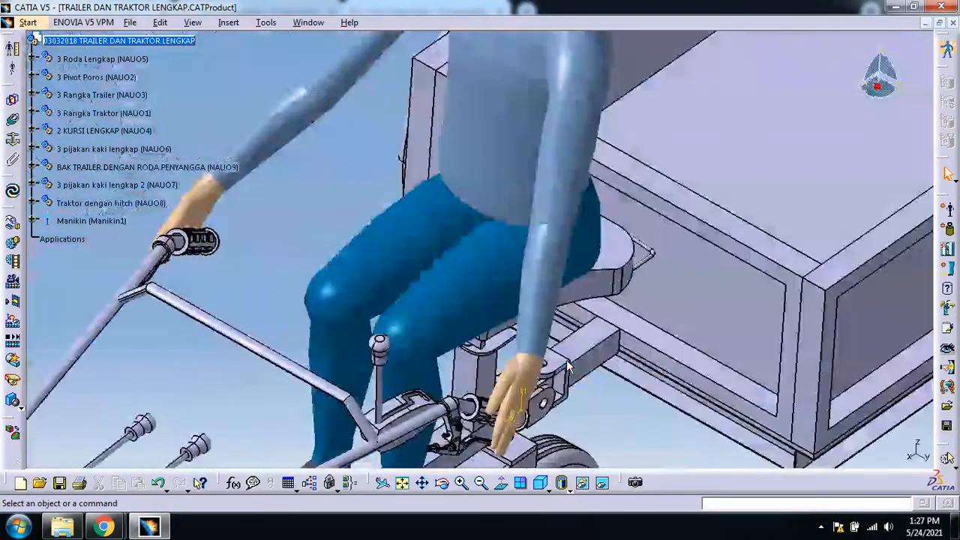
{"action": "left_click", "coordinate": [481, 484]}
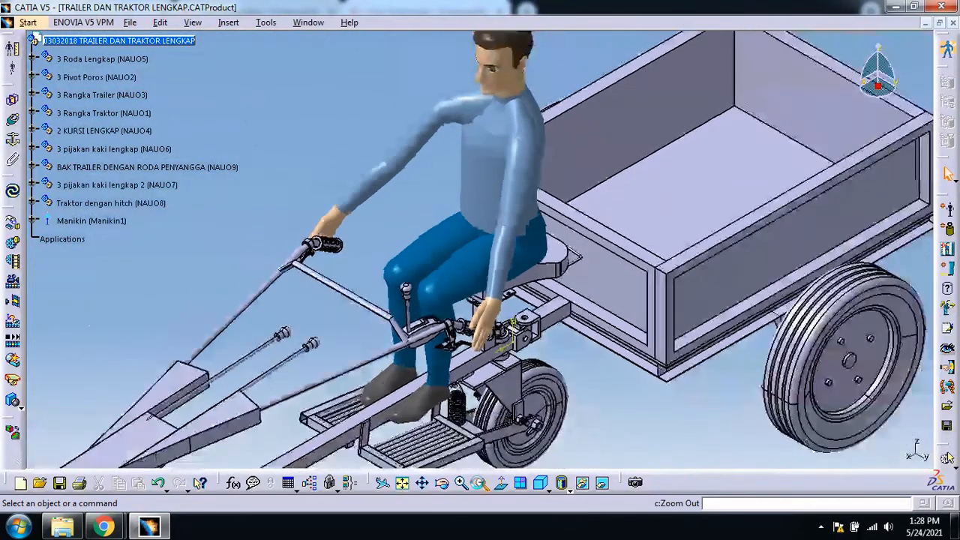
{"action": "left_click", "coordinate": [481, 484]}
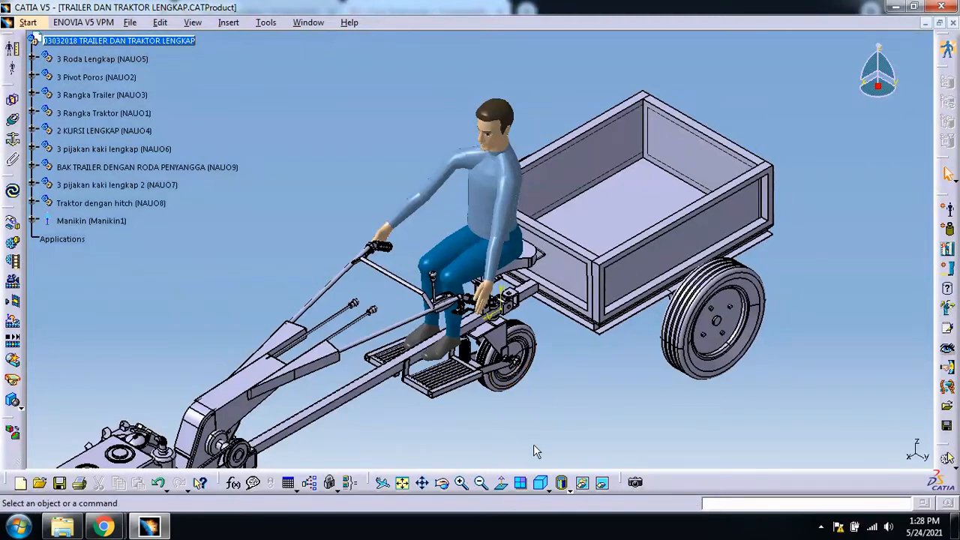
{"action": "left_click", "coordinate": [554, 490]}
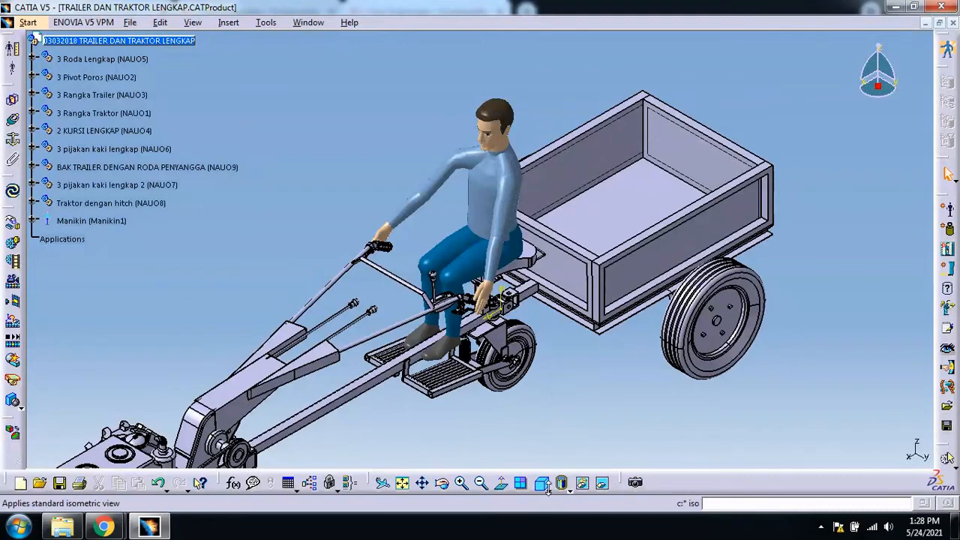
{"action": "left_click", "coordinate": [548, 489]}
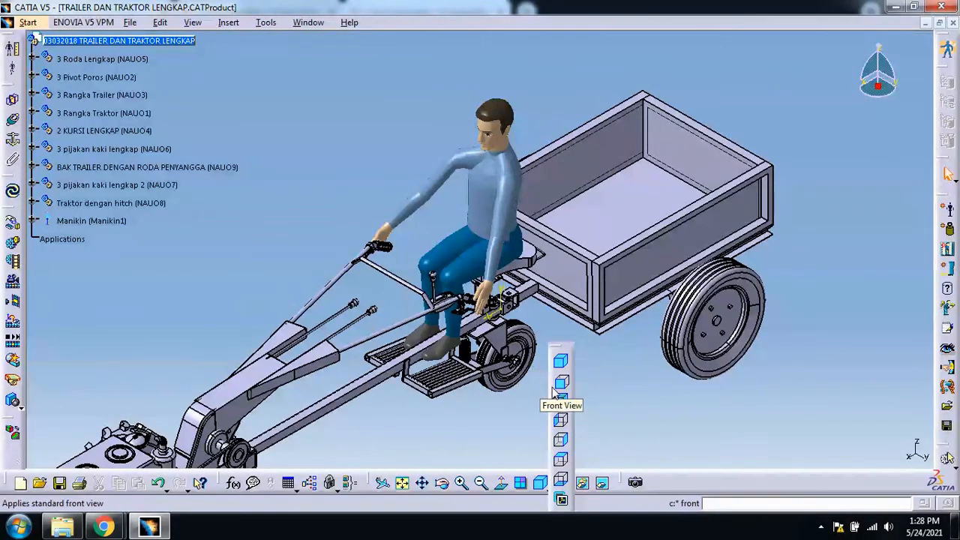
{"action": "left_click", "coordinate": [561, 420]}
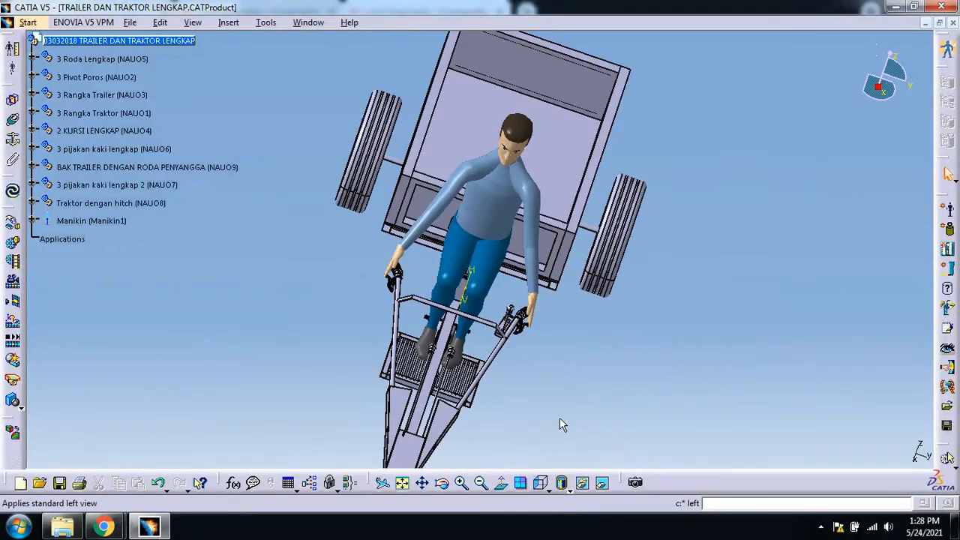
{"action": "left_click", "coordinate": [461, 483]}
{"action": "left_click", "coordinate": [461, 483]}
{"action": "left_click", "coordinate": [461, 484]}
{"action": "left_click", "coordinate": [461, 484]}
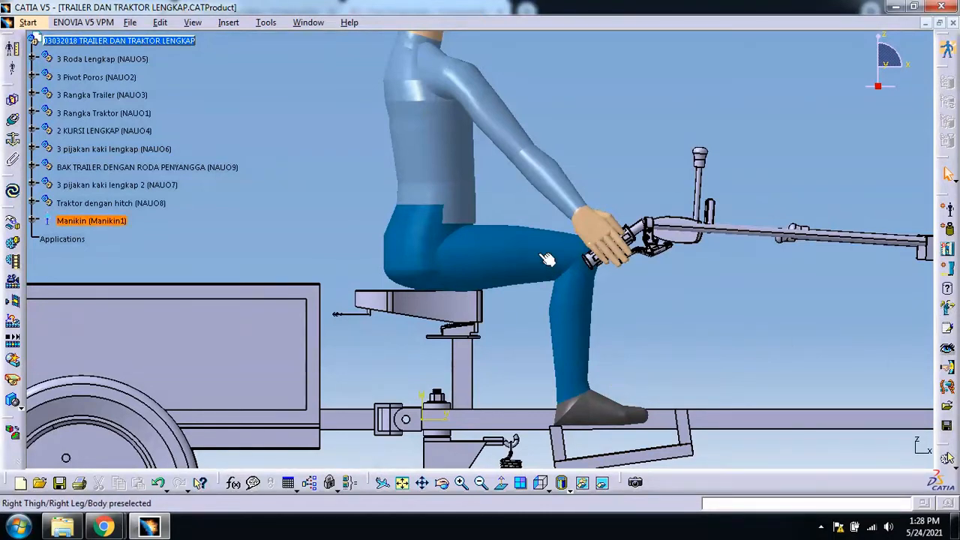
Open the manikin's right thigh in the Posture Editor and set its flexion to 83deg
{"action": "left_click", "coordinate": [266, 22]}
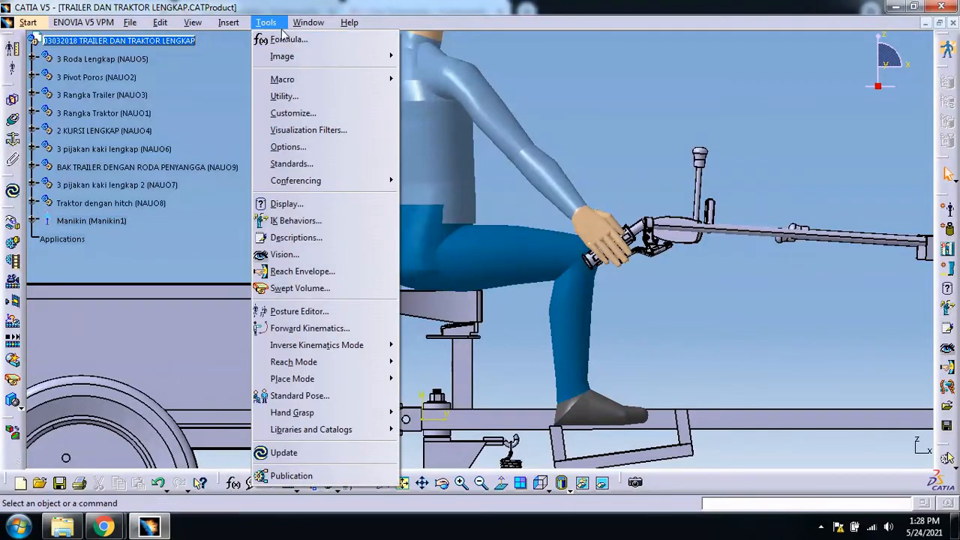
{"action": "left_click", "coordinate": [300, 315]}
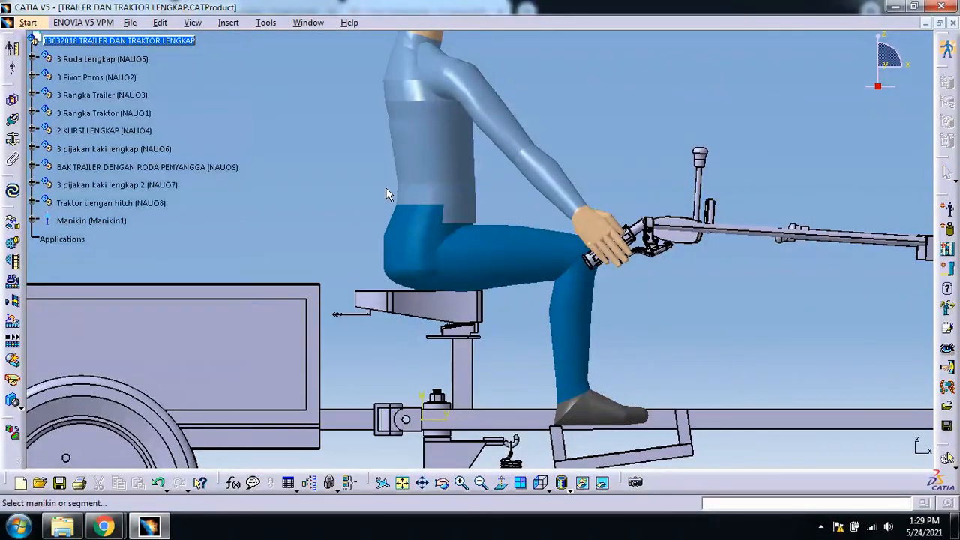
{"action": "left_click", "coordinate": [518, 260]}
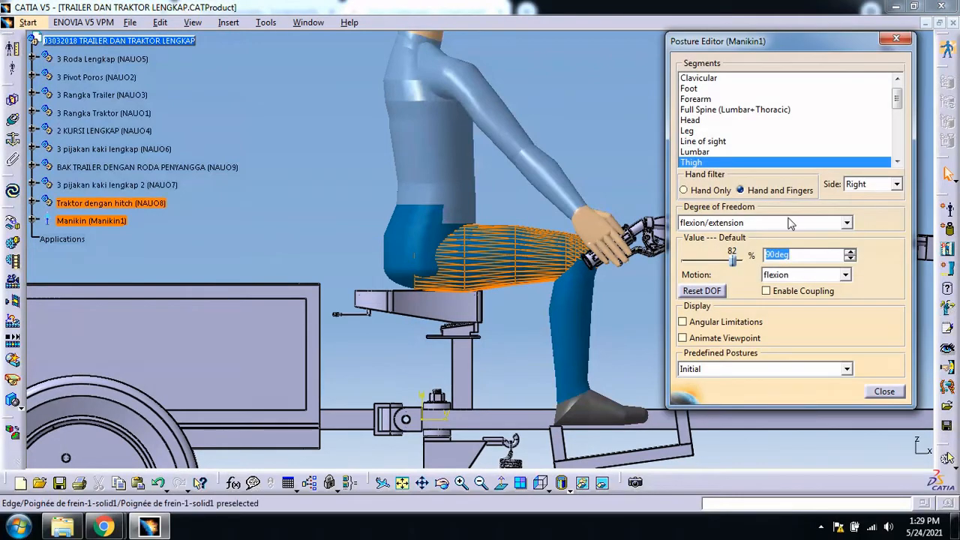
{"action": "left_click_drag", "start_coordinate": [802, 34], "coordinate": [823, 17]}
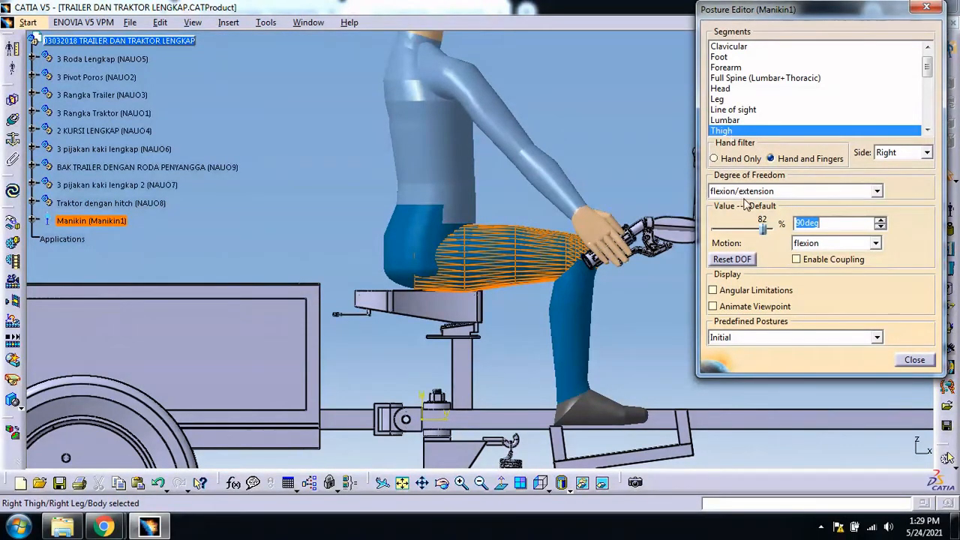
{"action": "left_click", "coordinate": [877, 192]}
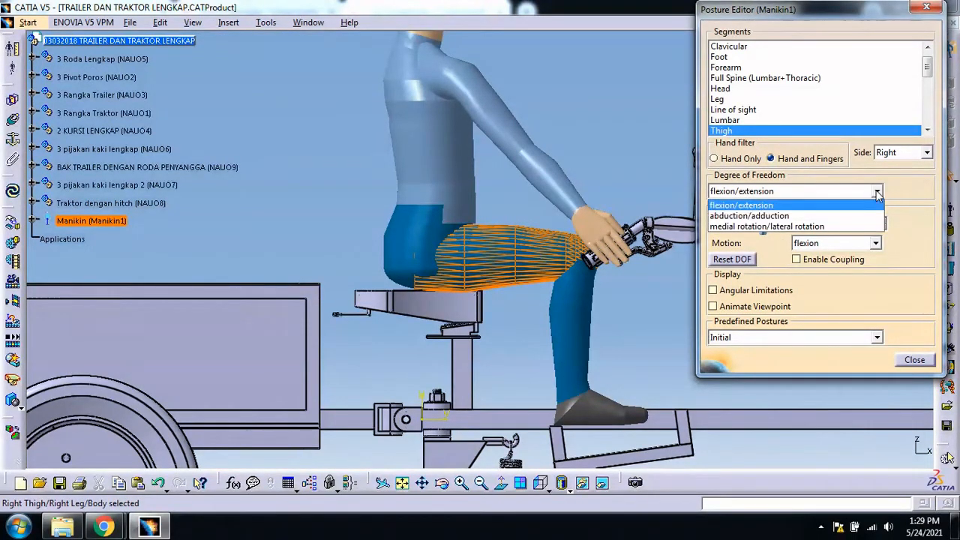
{"action": "left_click", "coordinate": [876, 194]}
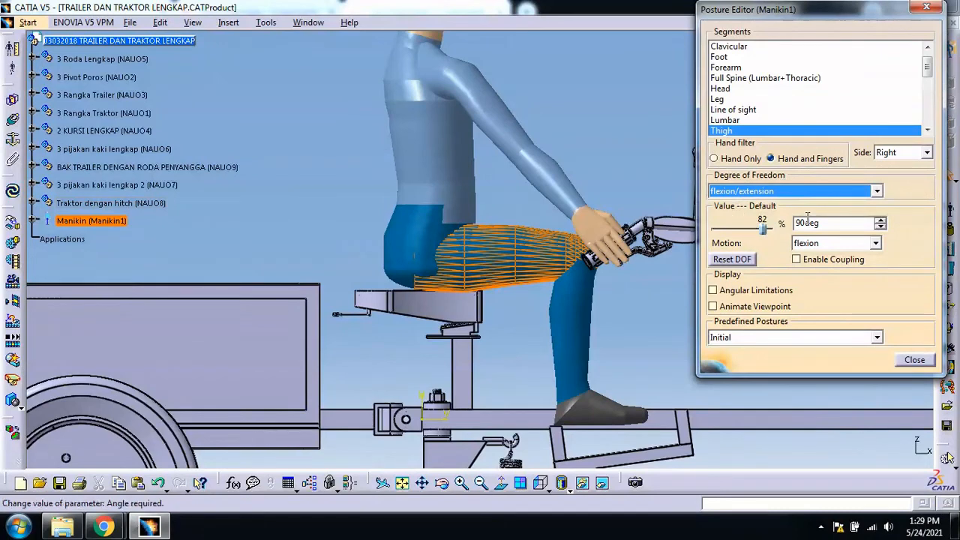
{"action": "left_click", "coordinate": [880, 220]}
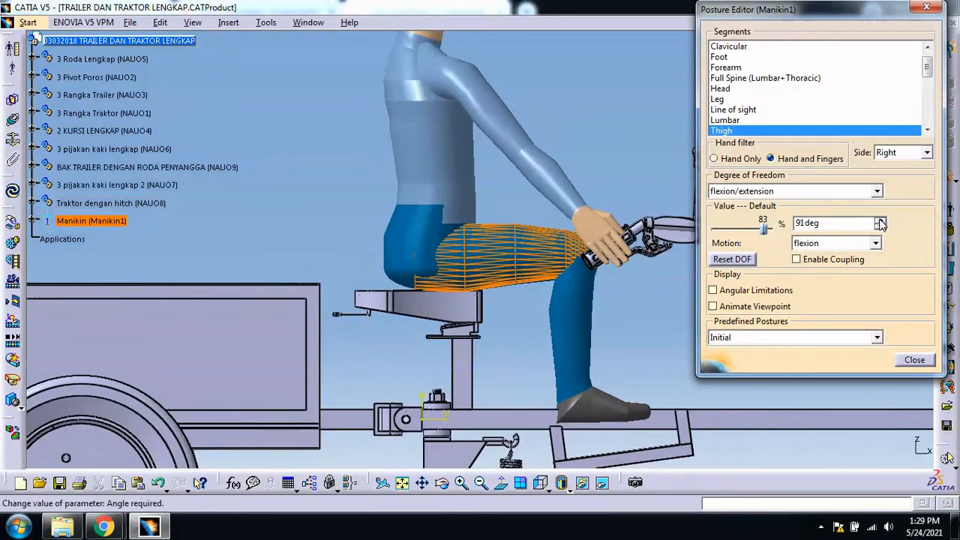
{"action": "left_click", "coordinate": [880, 226]}
{"action": "left_click", "coordinate": [880, 226]}
{"action": "left_click", "coordinate": [879, 227]}
{"action": "left_click", "coordinate": [880, 227]}
{"action": "left_click", "coordinate": [879, 227]}
{"action": "left_click", "coordinate": [880, 227]}
{"action": "left_click", "coordinate": [880, 227]}
{"action": "left_click", "coordinate": [879, 226]}
Set the right leg's flexion to 75deg to bring the right foot forward over the footrest
{"action": "left_click", "coordinate": [573, 369]}
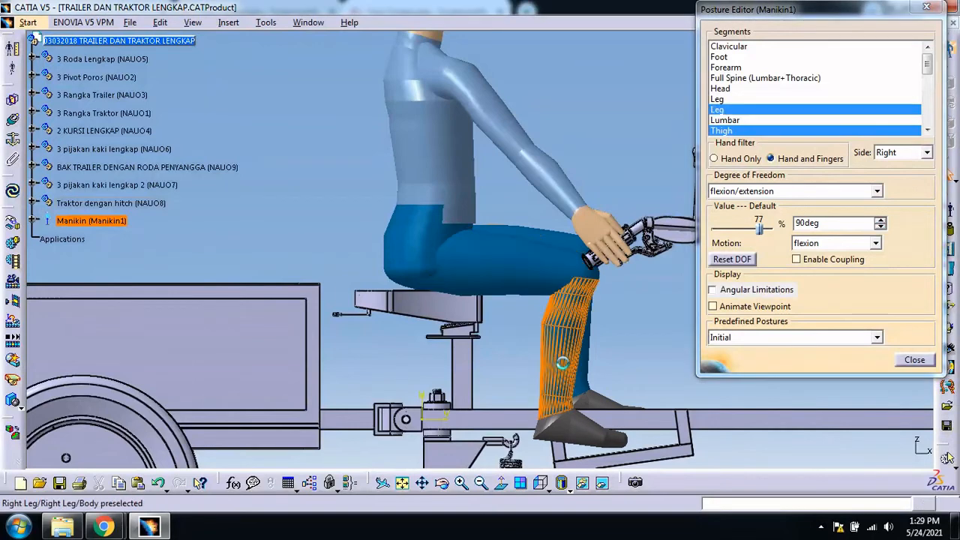
{"action": "left_click", "coordinate": [880, 221]}
{"action": "left_click", "coordinate": [880, 220]}
{"action": "left_click", "coordinate": [879, 227]}
{"action": "left_click", "coordinate": [880, 227]}
{"action": "left_click", "coordinate": [879, 227]}
{"action": "left_click", "coordinate": [880, 228]}
{"action": "left_click", "coordinate": [879, 227]}
{"action": "left_click", "coordinate": [880, 227]}
{"action": "left_click", "coordinate": [880, 227]}
{"action": "left_click", "coordinate": [879, 227]}
{"action": "left_click", "coordinate": [880, 227]}
{"action": "left_click", "coordinate": [879, 227]}
{"action": "left_click", "coordinate": [880, 228]}
{"action": "left_click", "coordinate": [880, 228]}
{"action": "left_click", "coordinate": [879, 227]}
{"action": "left_click", "coordinate": [879, 227]}
{"action": "left_click", "coordinate": [880, 227]}
Fine-tune the right limb until the foot meets the footrest, with thigh flexion at 77deg and leg flexion at 70deg
{"action": "left_click", "coordinate": [519, 279]}
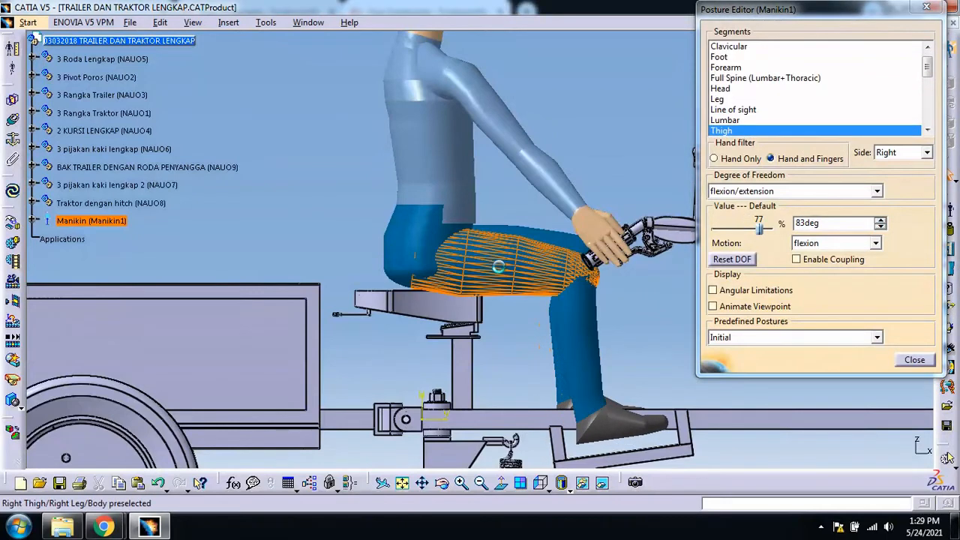
{"action": "left_click", "coordinate": [880, 228]}
{"action": "left_click", "coordinate": [879, 228]}
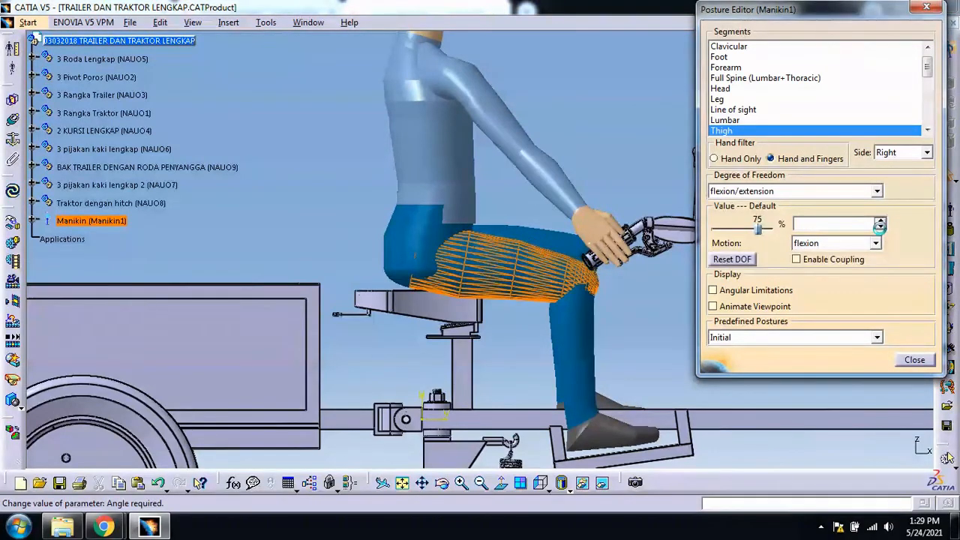
{"action": "left_click", "coordinate": [566, 358]}
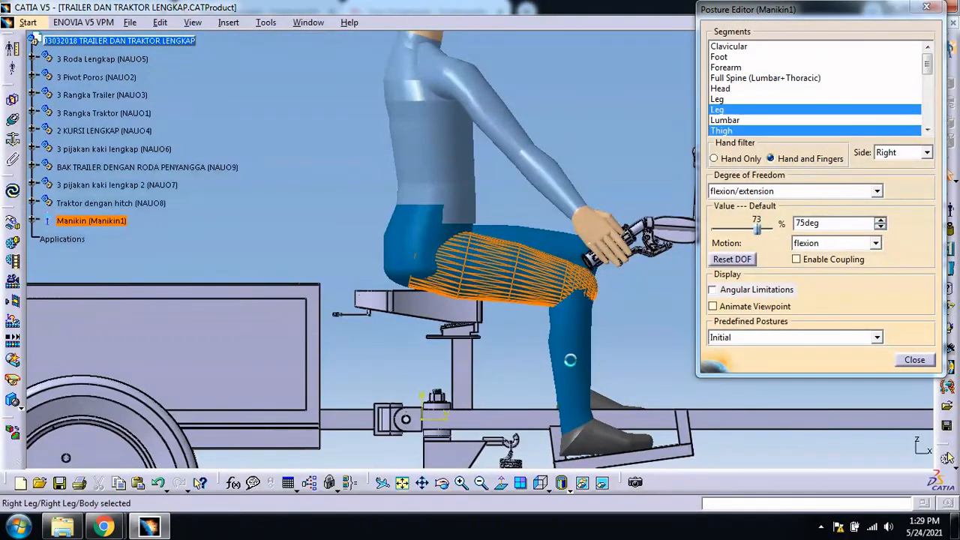
{"action": "left_click", "coordinate": [881, 226]}
{"action": "left_click", "coordinate": [880, 227]}
{"action": "left_click", "coordinate": [880, 226]}
{"action": "left_click", "coordinate": [880, 227]}
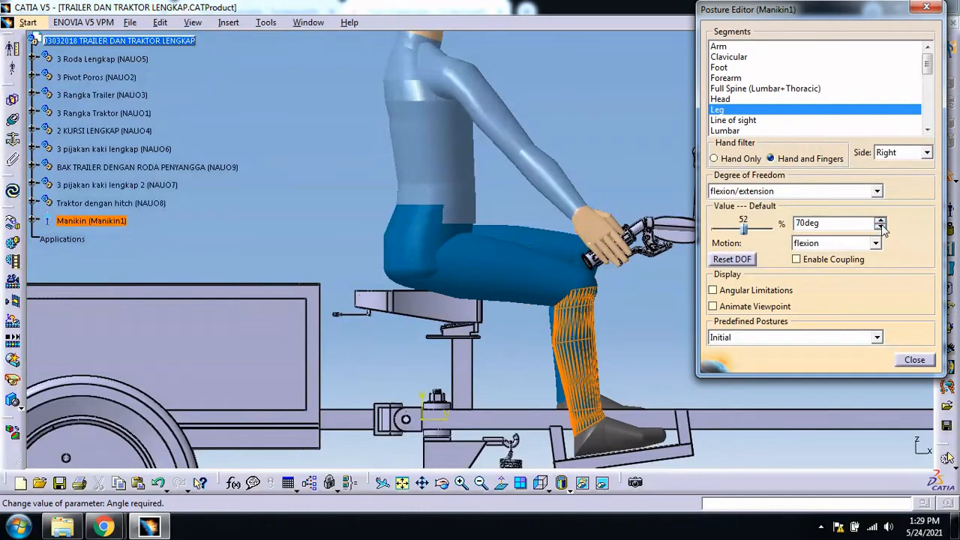
{"action": "left_click", "coordinate": [574, 283]}
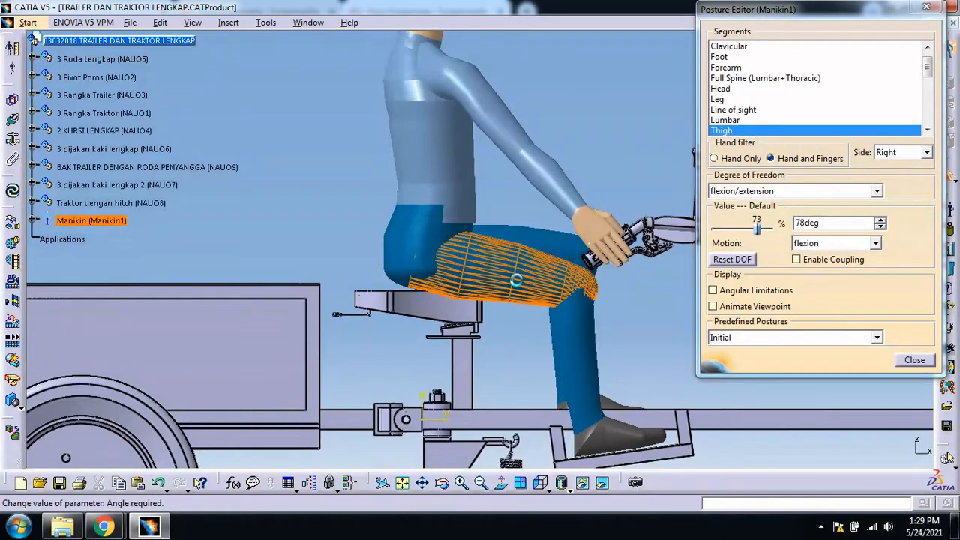
{"action": "left_click", "coordinate": [880, 228]}
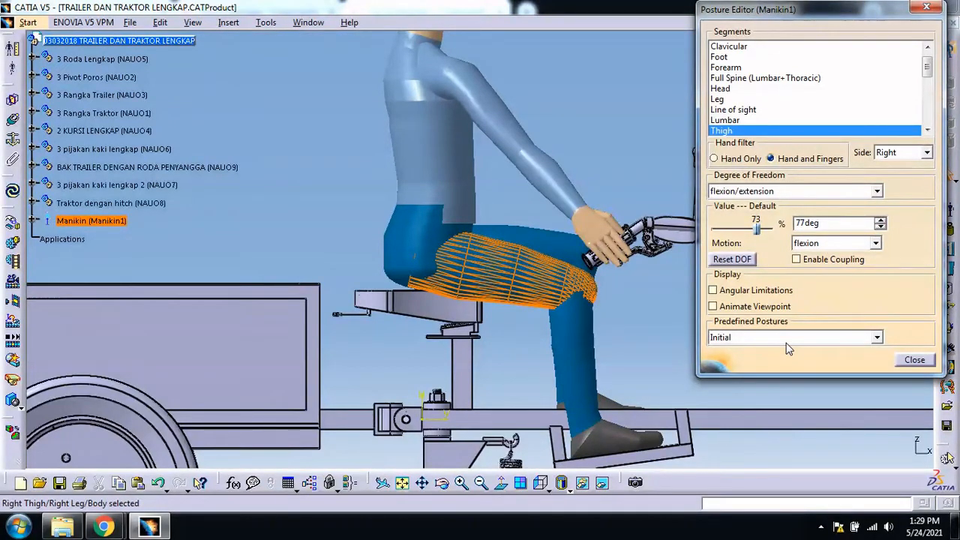
Lower the manikin's left thigh to a flexion of 78deg to bring it in line with the right thigh
{"action": "left_click", "coordinate": [555, 249]}
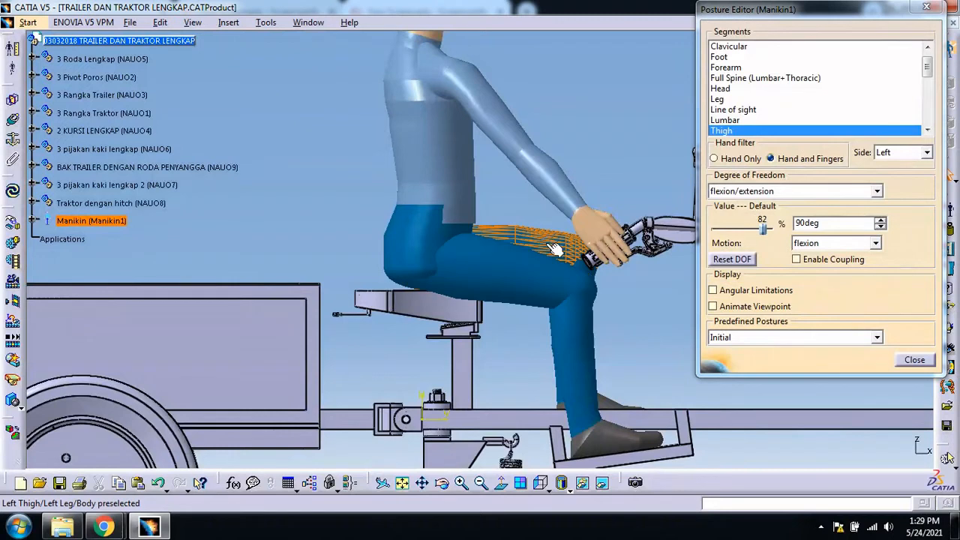
{"action": "left_click", "coordinate": [881, 220]}
{"action": "left_click_drag", "start_coordinate": [881, 228], "coordinate": [879, 230]}
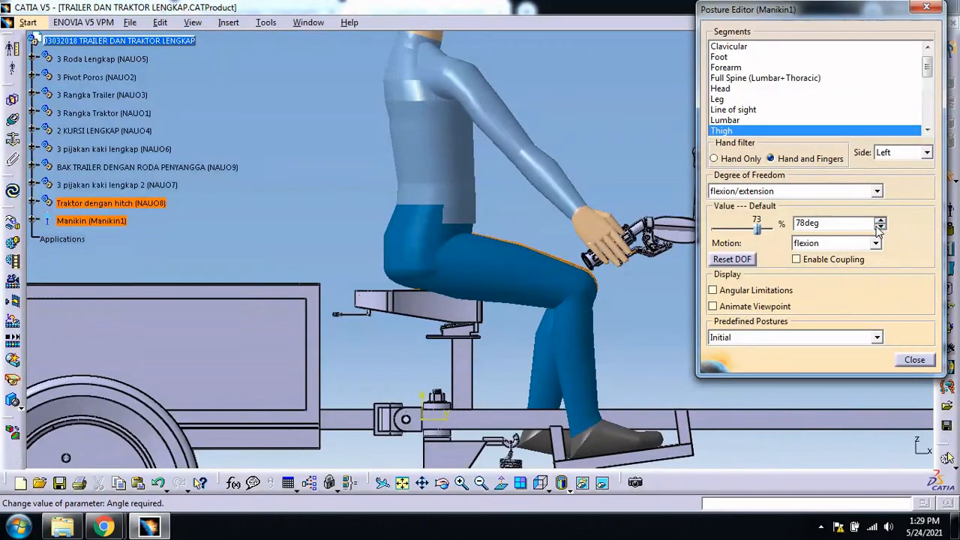
Set the left leg's flexion to 70deg so the left foot rests on the footrest, and finish the posture editing
{"action": "left_click", "coordinate": [545, 392]}
{"action": "left_click", "coordinate": [880, 226]}
{"action": "left_click", "coordinate": [879, 226]}
{"action": "left_click", "coordinate": [879, 227]}
{"action": "left_click", "coordinate": [879, 227]}
{"action": "left_click", "coordinate": [879, 226]}
{"action": "left_click", "coordinate": [880, 227]}
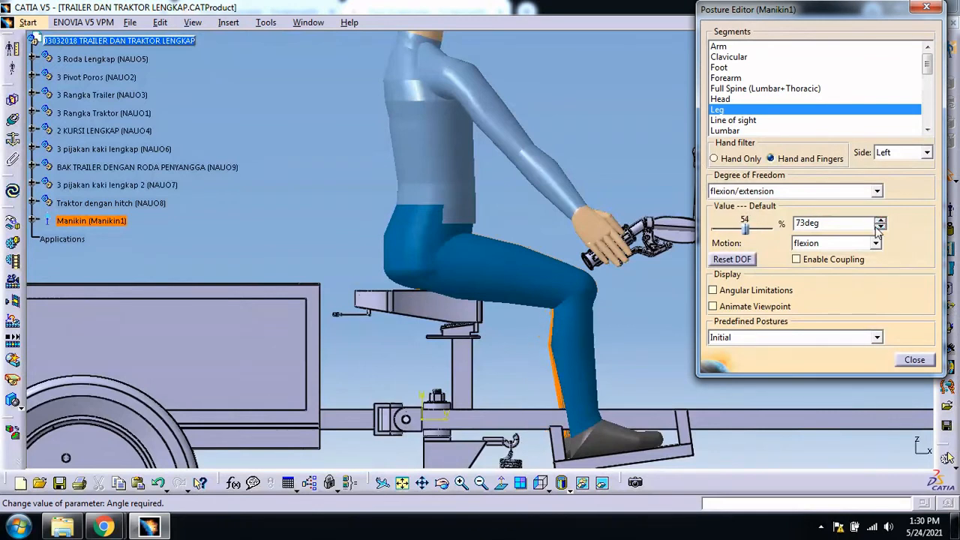
{"action": "left_click", "coordinate": [879, 226]}
{"action": "left_click", "coordinate": [880, 226]}
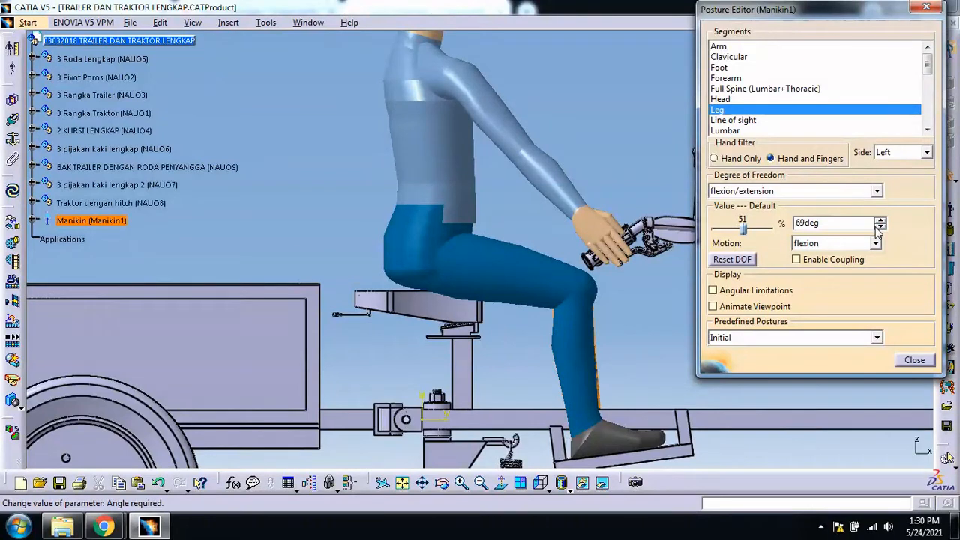
{"action": "left_click", "coordinate": [880, 221]}
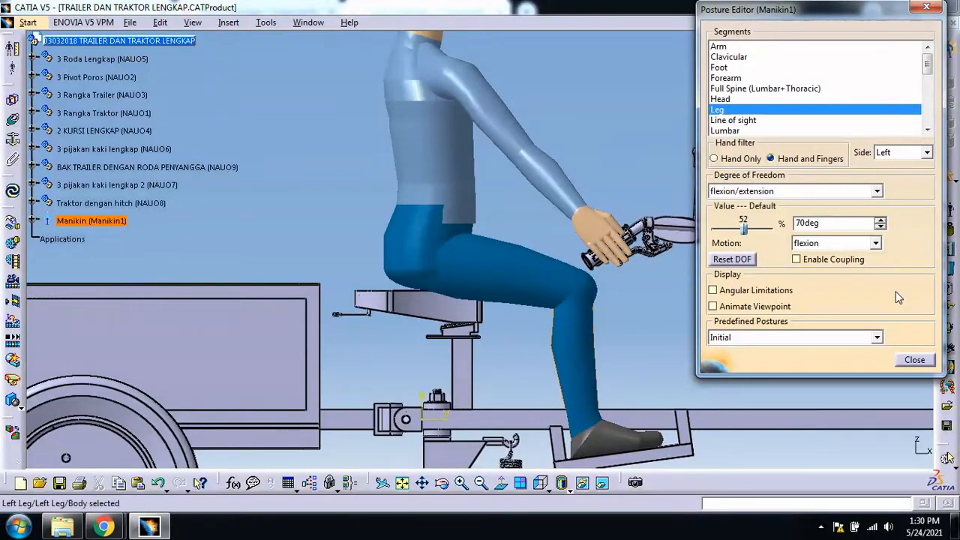
{"action": "left_click", "coordinate": [915, 360]}
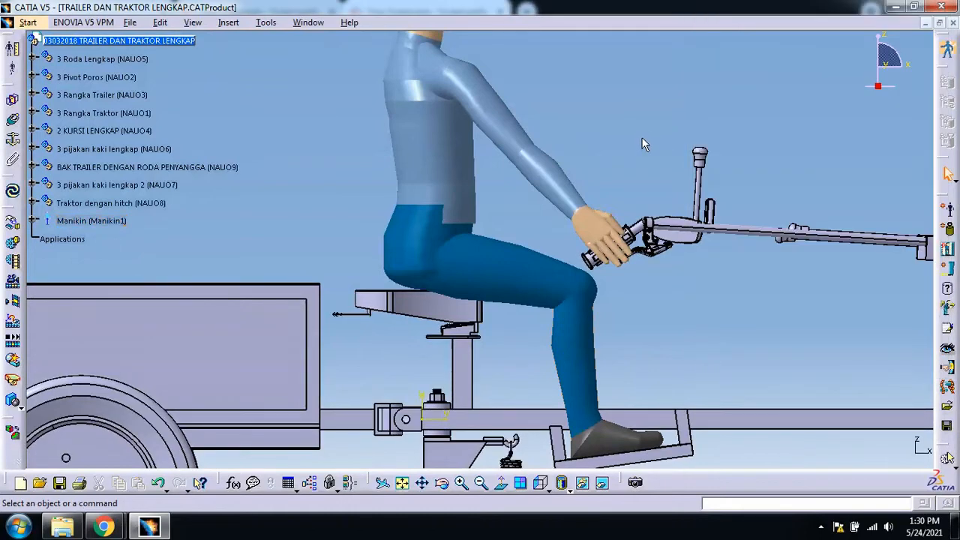
{"action": "middle_click_drag", "start_coordinate": [645, 112], "coordinate": [634, 202]}
{"action": "left_click", "coordinate": [450, 309]}
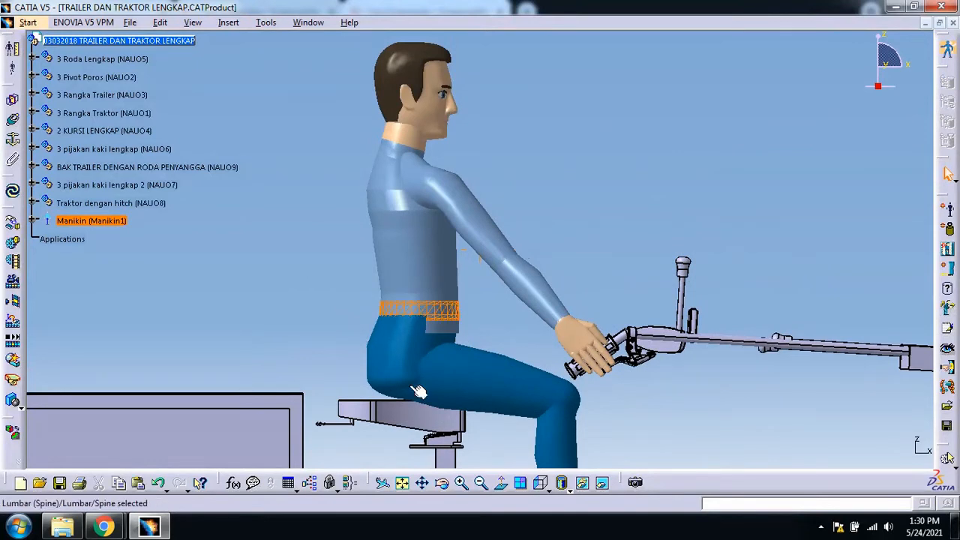
{"action": "double_click", "coordinate": [399, 309]}
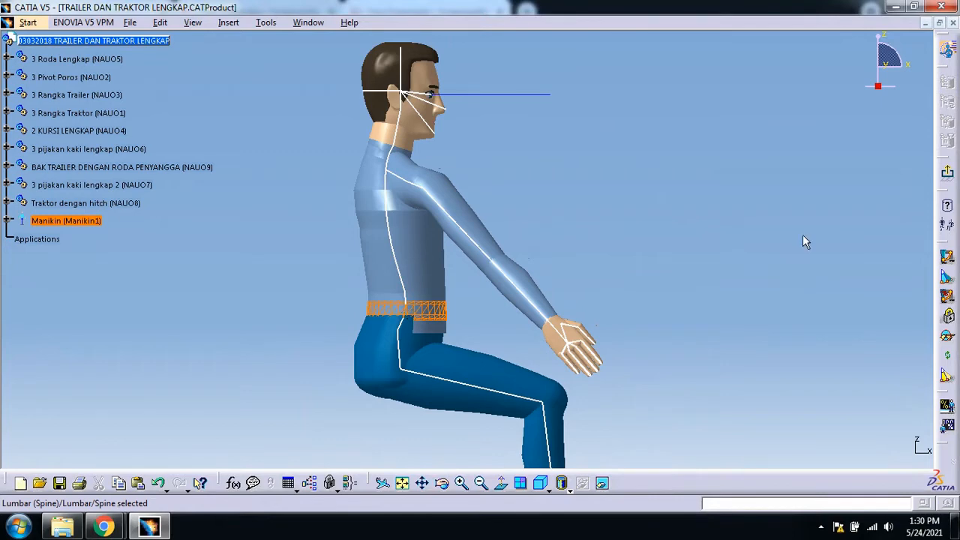
{"action": "left_click", "coordinate": [947, 173]}
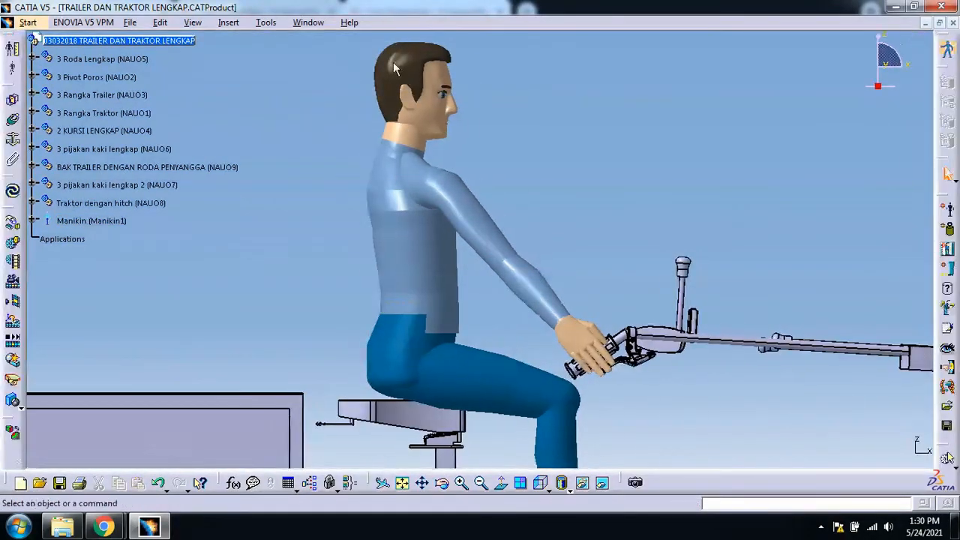
Open the manikin's lumbar segment for posture editing and lean the torso slightly forward
{"action": "left_click", "coordinate": [265, 22]}
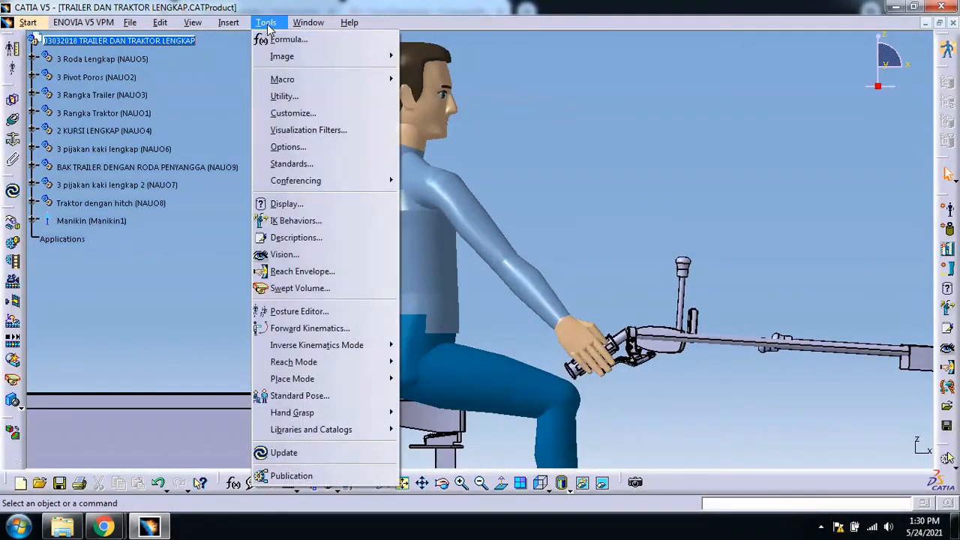
{"action": "left_click", "coordinate": [296, 312]}
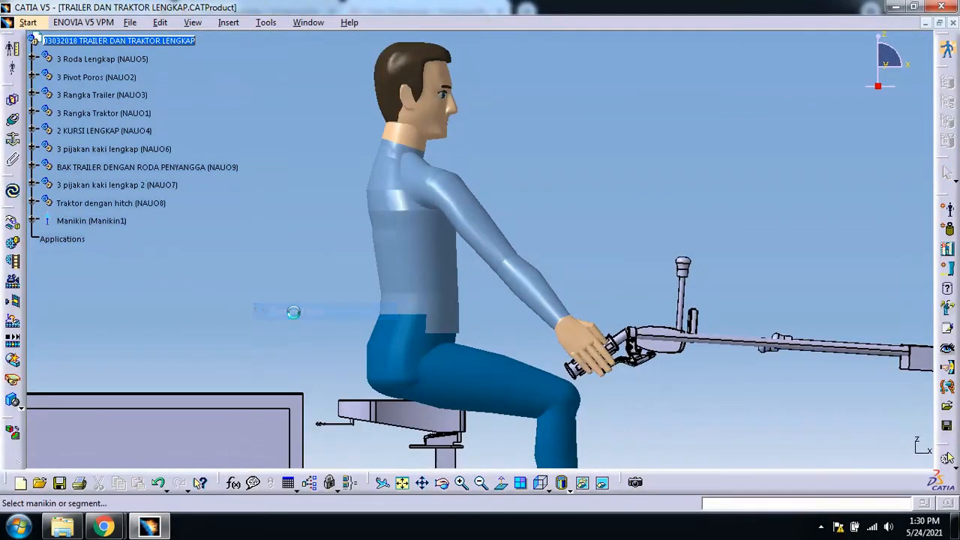
{"action": "left_click", "coordinate": [411, 311]}
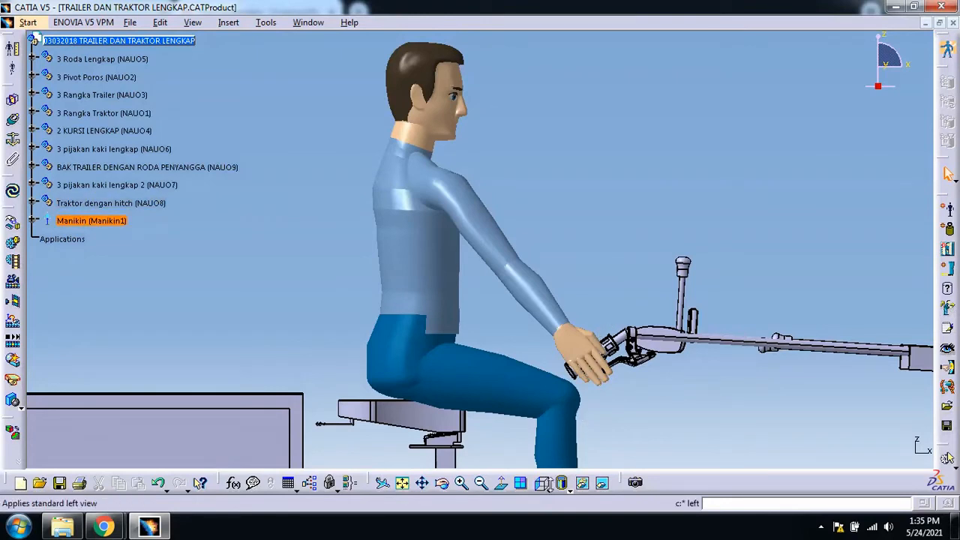
Edit the posture of the right forearm and adjust its pronation to 55.476deg
{"action": "left_click", "coordinate": [561, 488]}
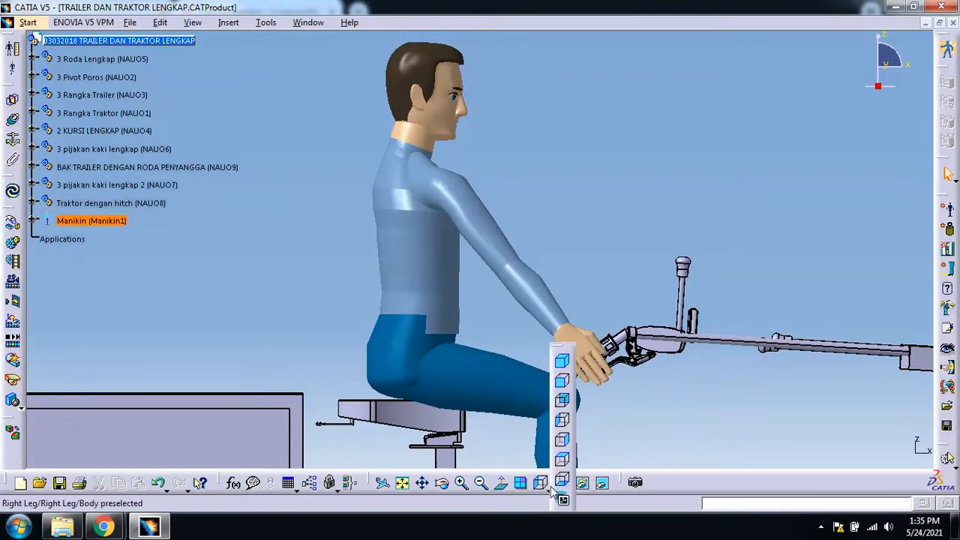
{"action": "left_click", "coordinate": [562, 382]}
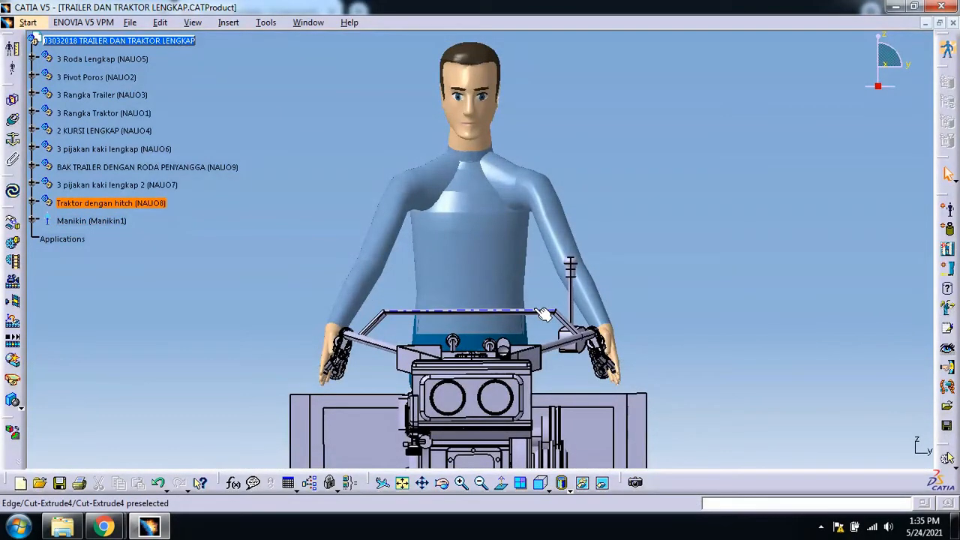
{"action": "left_click", "coordinate": [363, 296]}
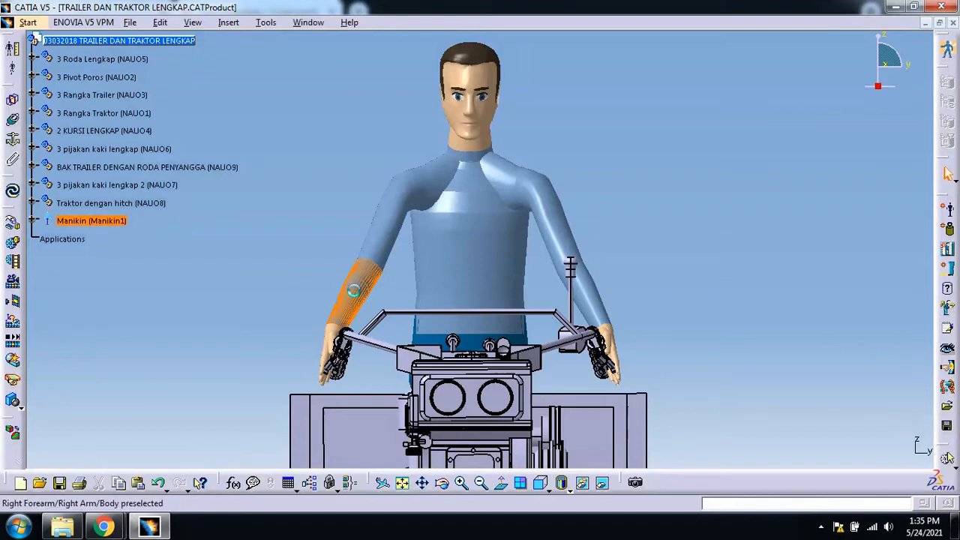
{"action": "left_click", "coordinate": [266, 23]}
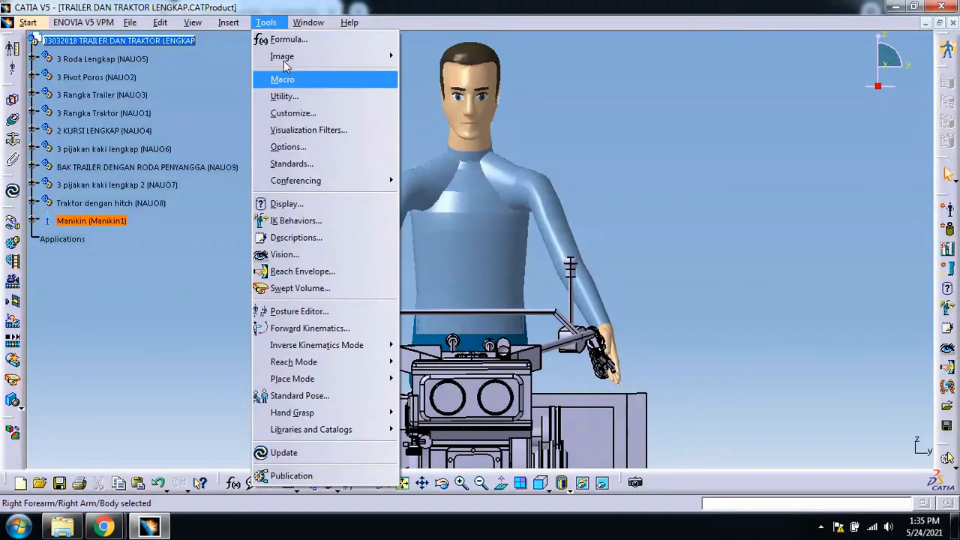
{"action": "left_click", "coordinate": [311, 310]}
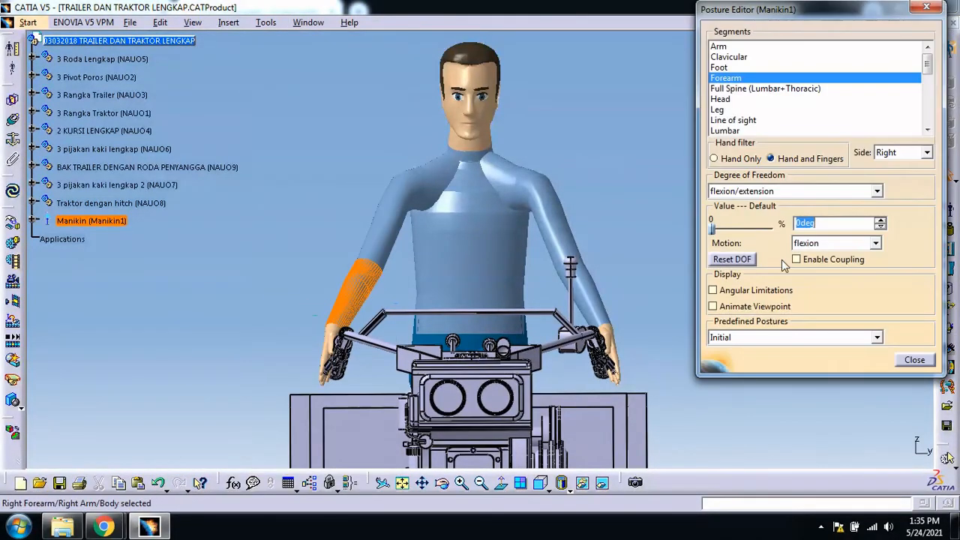
{"action": "left_click", "coordinate": [879, 220]}
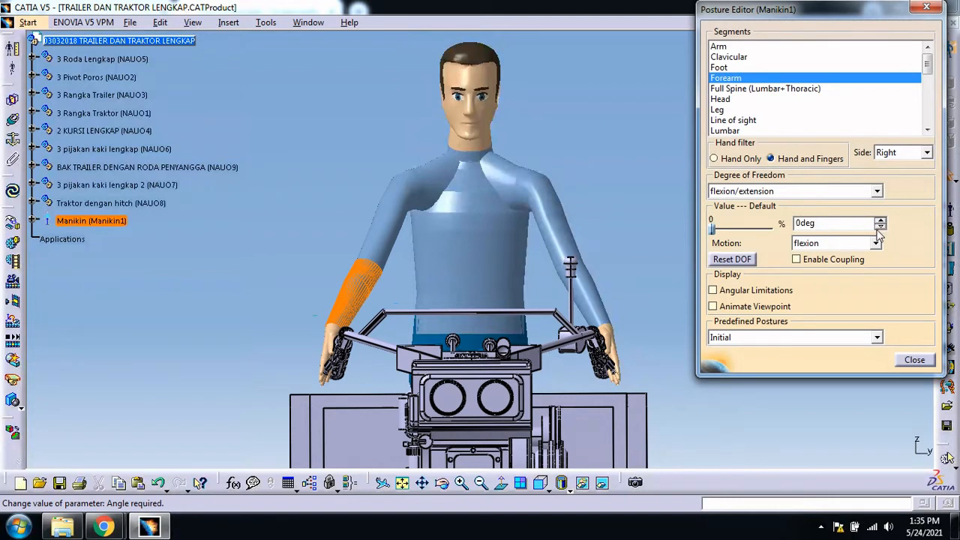
{"action": "left_click", "coordinate": [877, 191]}
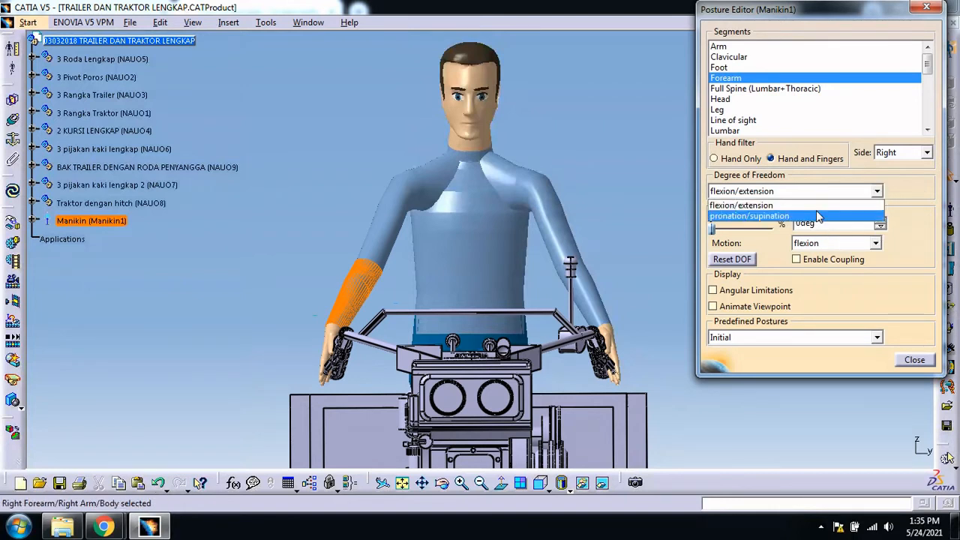
{"action": "left_click", "coordinate": [815, 213]}
{"action": "left_click", "coordinate": [880, 219]}
{"action": "left_click", "coordinate": [879, 220]}
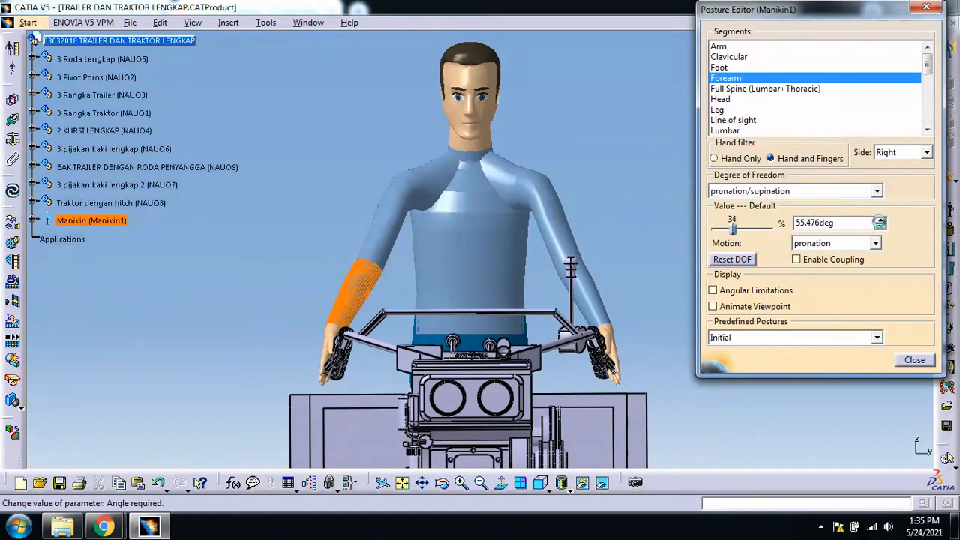
Reduce the manikin's right arm medial rotation to 18.616deg
{"action": "left_click", "coordinate": [397, 218]}
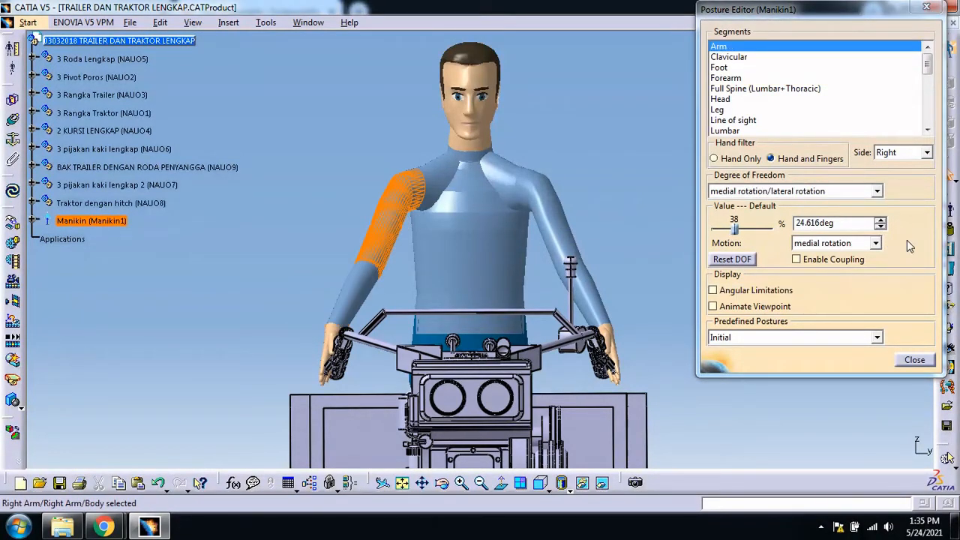
{"action": "left_click", "coordinate": [880, 220]}
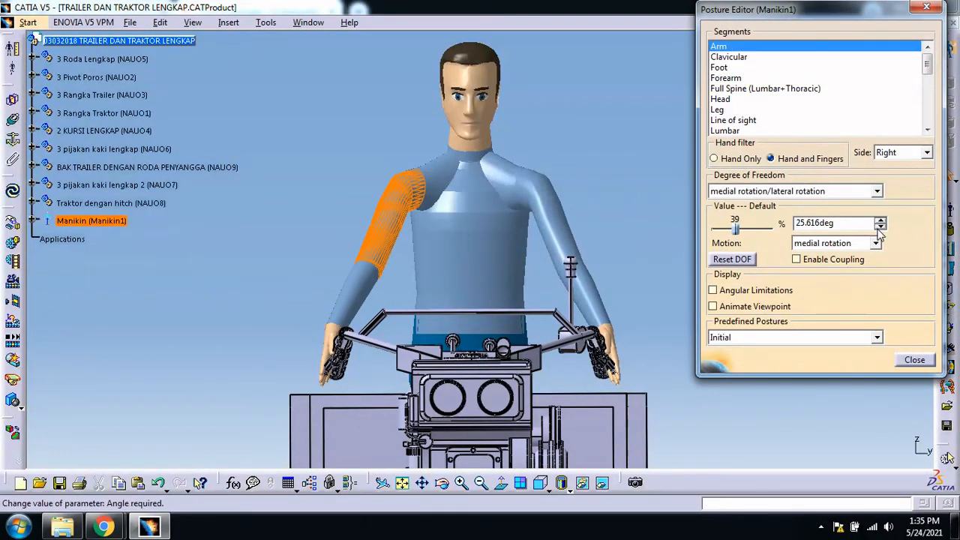
{"action": "left_click", "coordinate": [879, 226]}
{"action": "left_click", "coordinate": [880, 227]}
{"action": "left_click", "coordinate": [880, 227]}
{"action": "left_click", "coordinate": [880, 226]}
{"action": "left_click", "coordinate": [879, 227]}
{"action": "left_click", "coordinate": [880, 227]}
{"action": "left_click", "coordinate": [880, 227]}
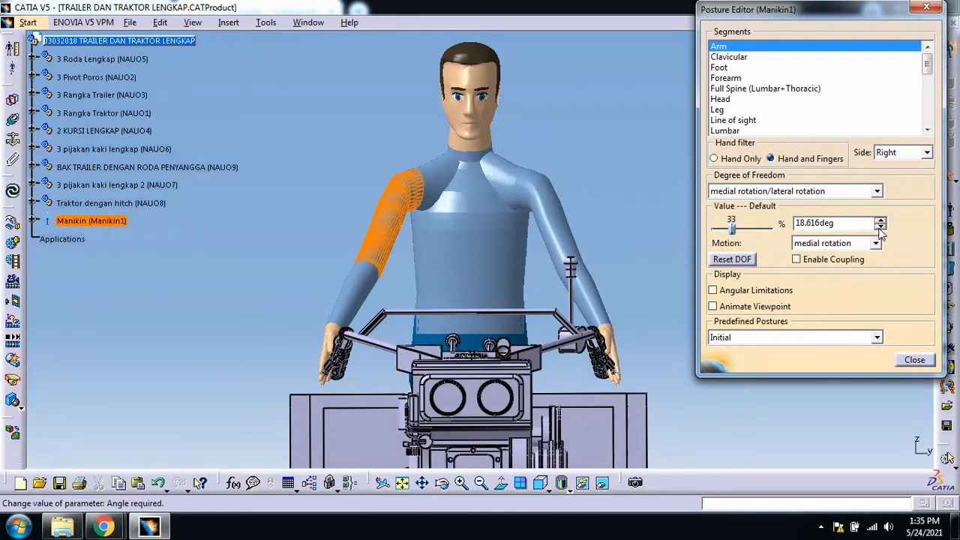
Turn the thoracic segment to a left rotation of -2deg and finish the posture editing
{"action": "left_click", "coordinate": [489, 264]}
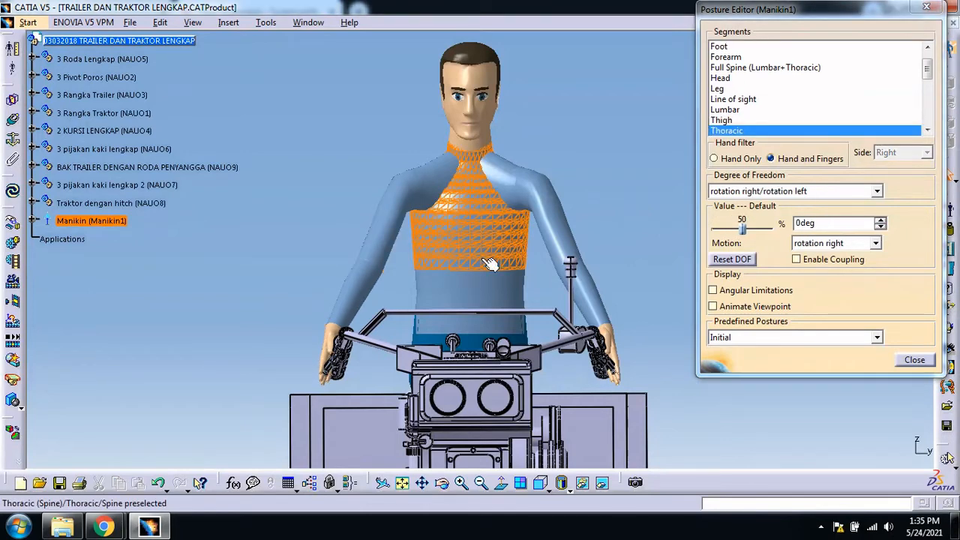
{"action": "left_click", "coordinate": [880, 226]}
{"action": "left_click", "coordinate": [880, 227]}
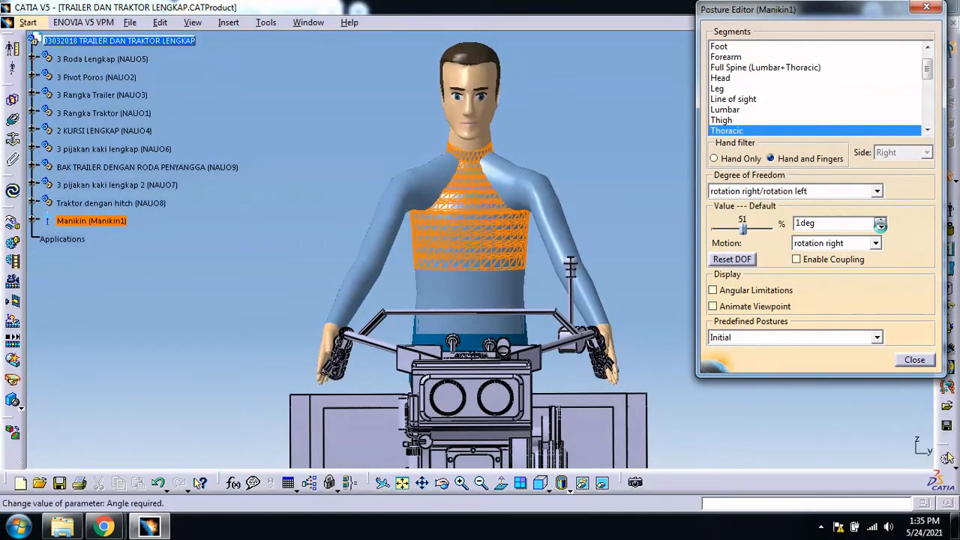
{"action": "left_click", "coordinate": [880, 226]}
{"action": "left_click", "coordinate": [880, 226]}
{"action": "left_click", "coordinate": [880, 227]}
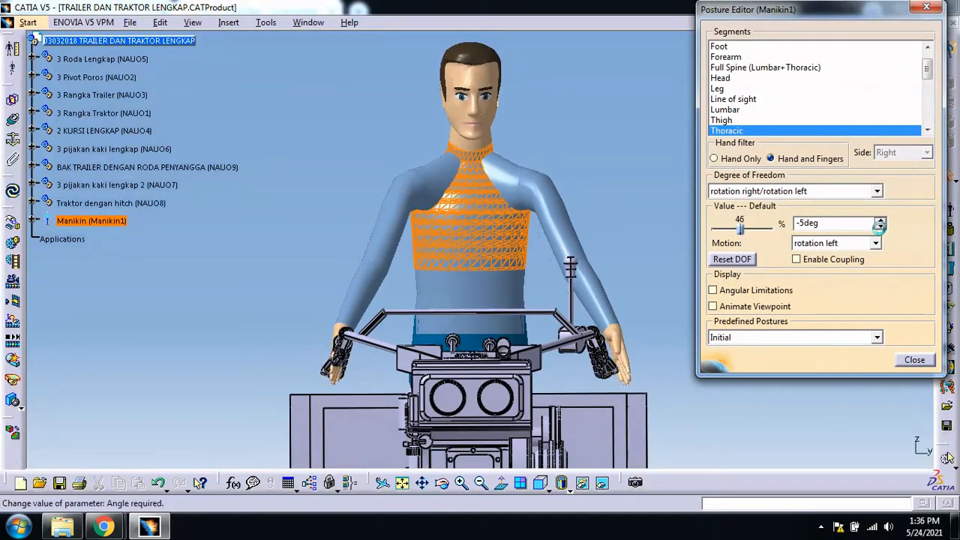
{"action": "left_click", "coordinate": [880, 220]}
{"action": "left_click", "coordinate": [880, 220]}
{"action": "left_click", "coordinate": [880, 219]}
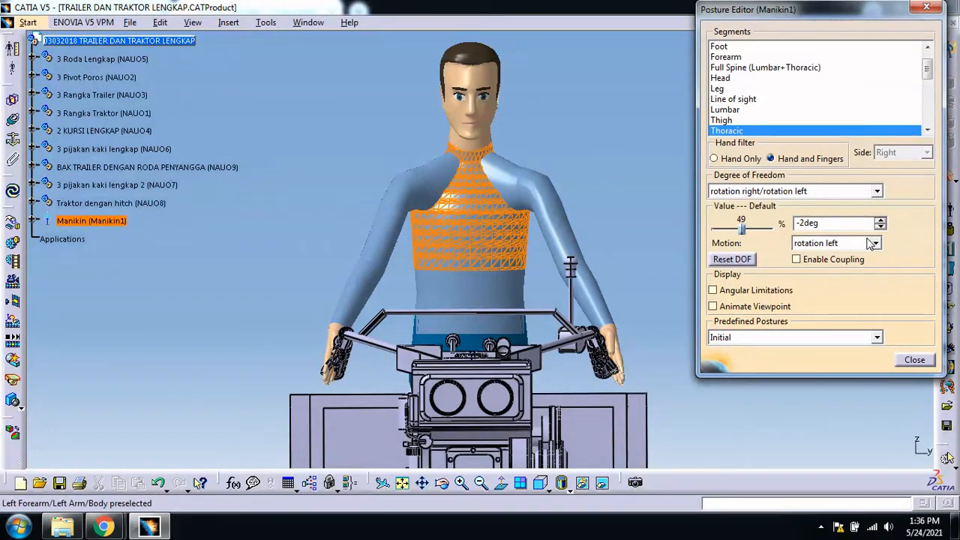
{"action": "left_click", "coordinate": [915, 361]}
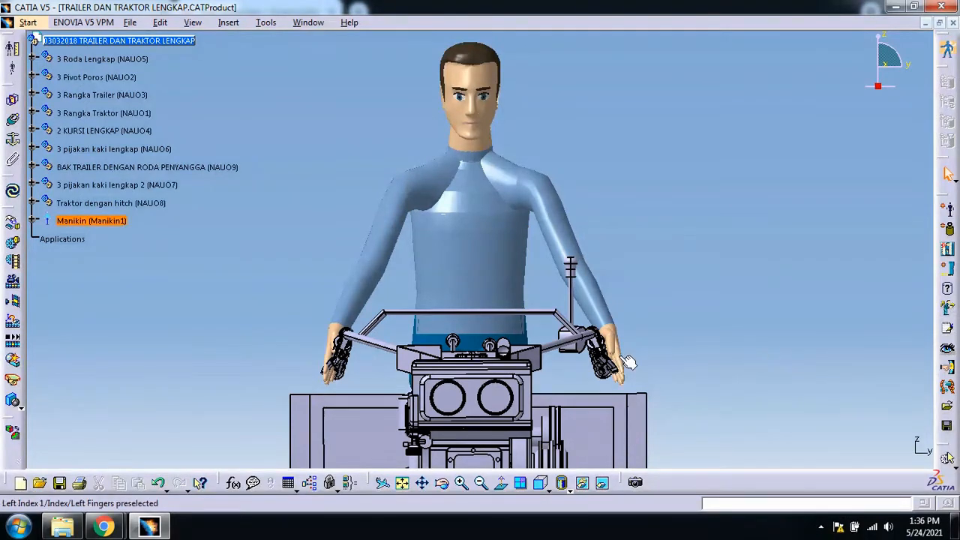
Start a cylindrical hand grasp with the manikin's left hand and the tractor's left handlebar grip
{"action": "left_click", "coordinate": [542, 486]}
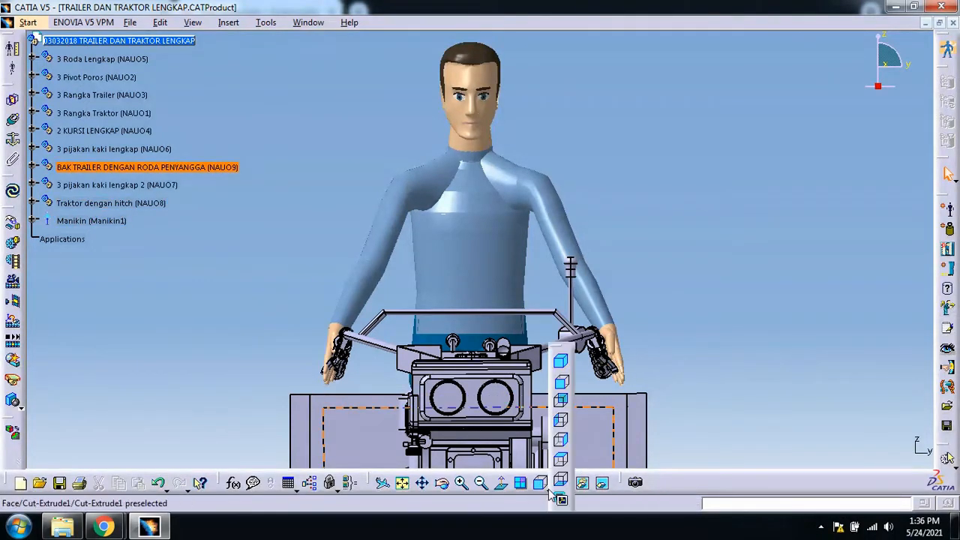
{"action": "left_click", "coordinate": [566, 445]}
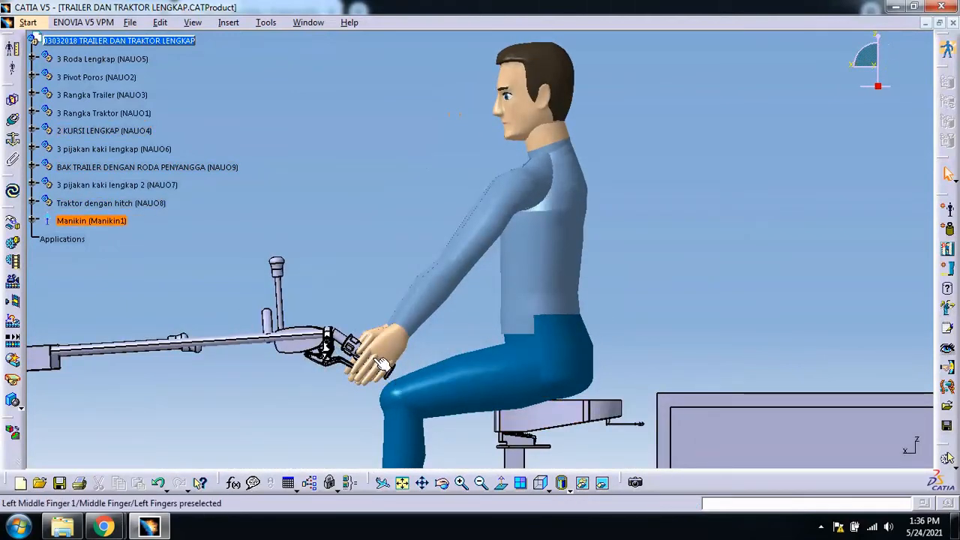
{"action": "left_click", "coordinate": [268, 24]}
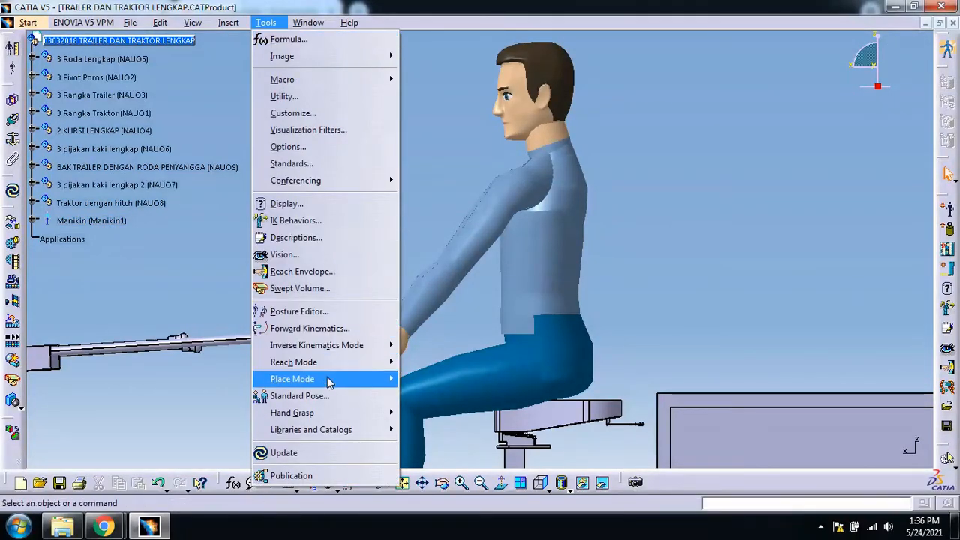
{"action": "mouse_move", "coordinate": [325, 417]}
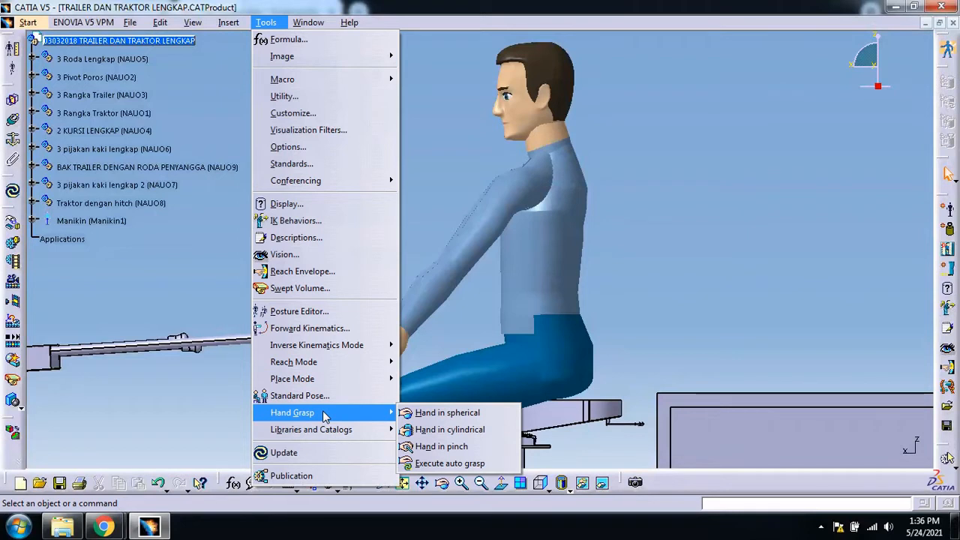
{"action": "left_click", "coordinate": [480, 432]}
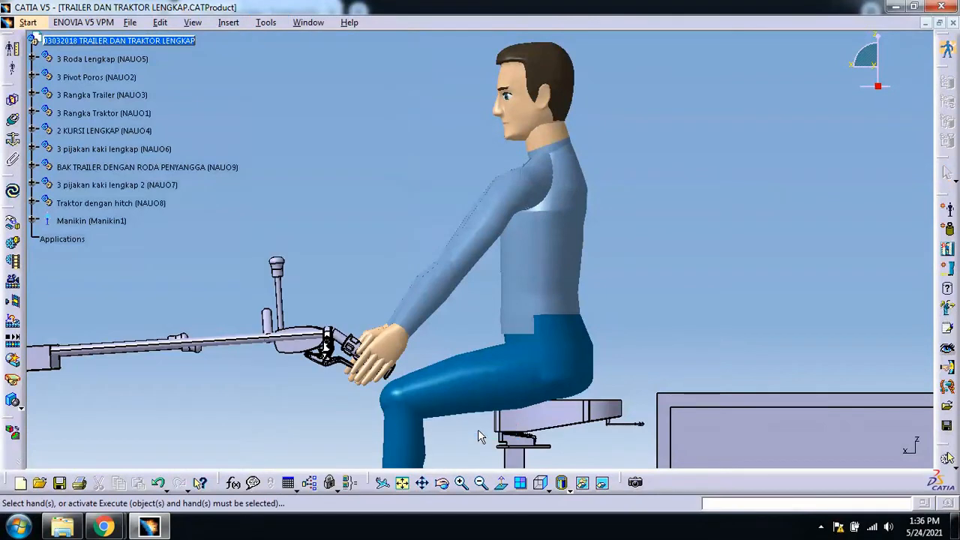
{"action": "left_click", "coordinate": [381, 363]}
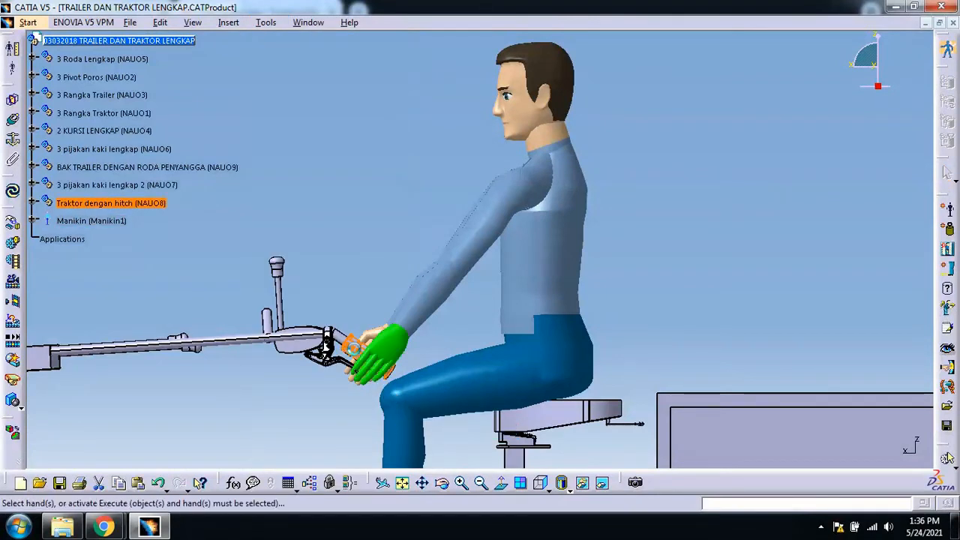
{"action": "left_click", "coordinate": [358, 349]}
Restart the cylindrical hand grasp and apply it to the manikin's right hand
{"action": "left_click", "coordinate": [543, 486]}
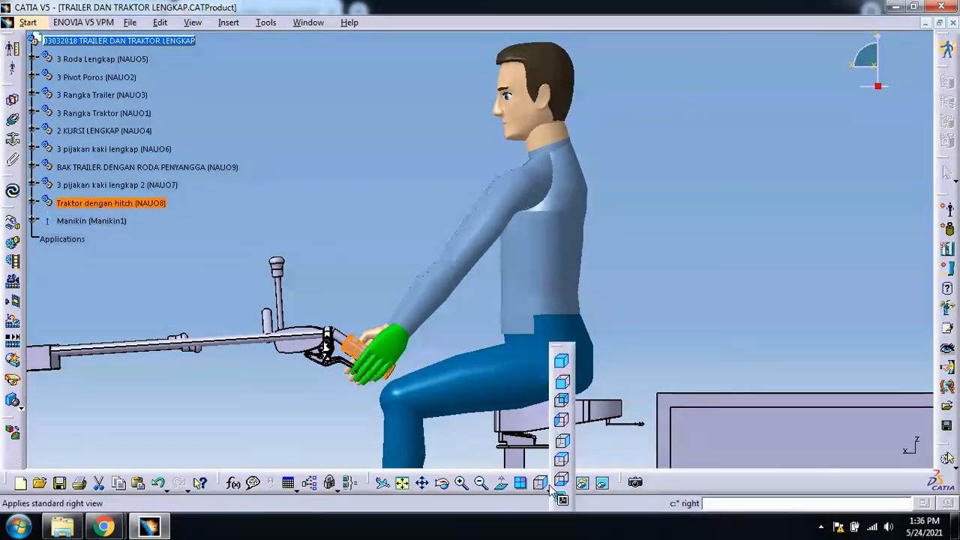
{"action": "left_click", "coordinate": [563, 382]}
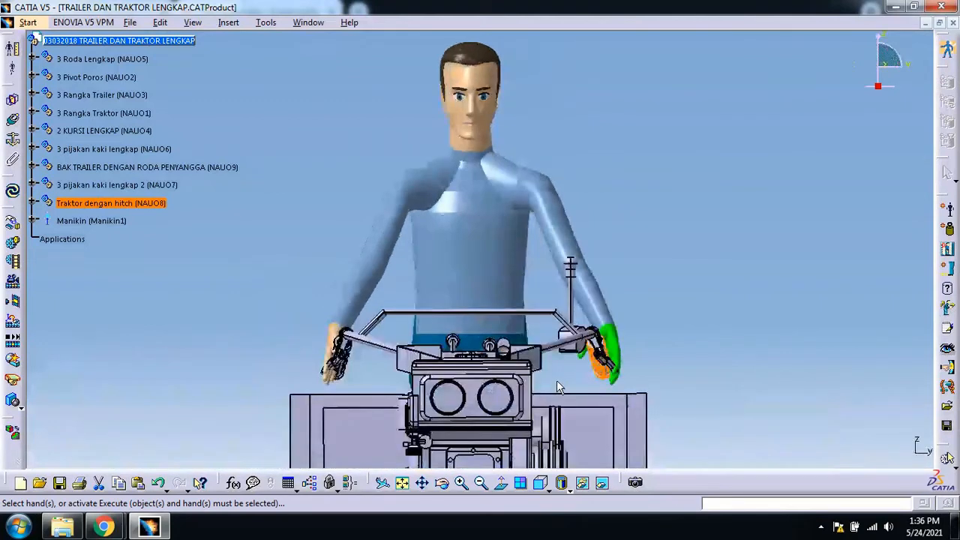
{"action": "left_click", "coordinate": [265, 22]}
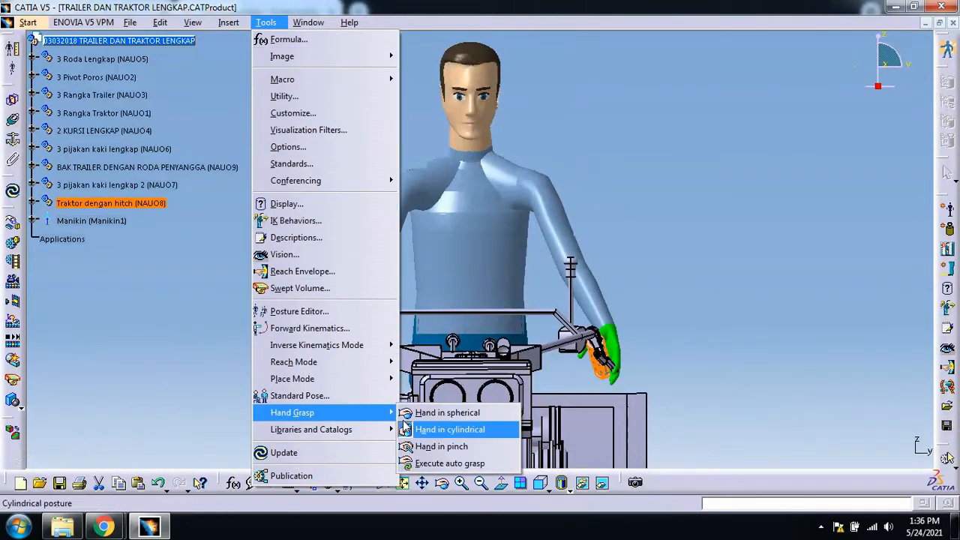
{"action": "left_click", "coordinate": [450, 429]}
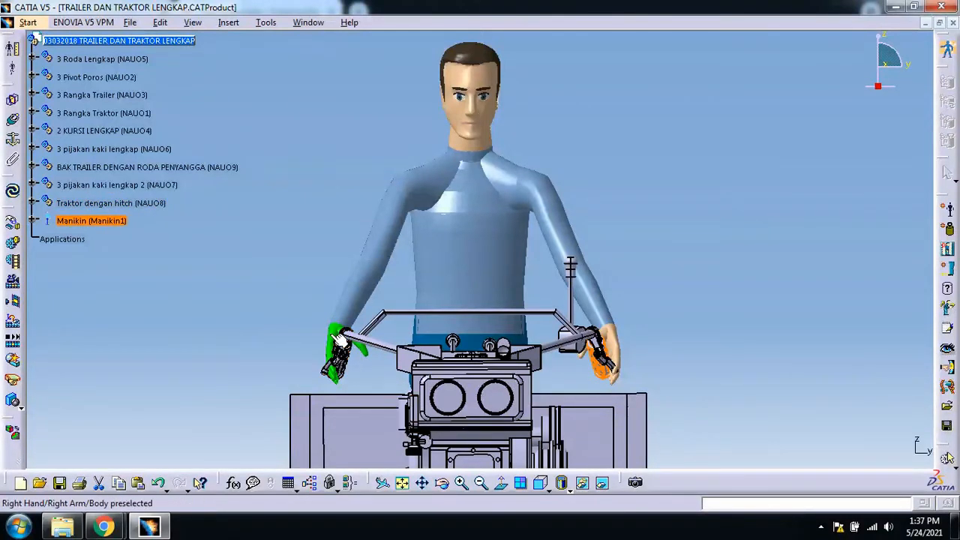
Set the Thumb 1 flexion/extension of the right hand to -1deg and finish the posture editing
{"action": "left_click", "coordinate": [266, 23]}
{"action": "left_click", "coordinate": [316, 311]}
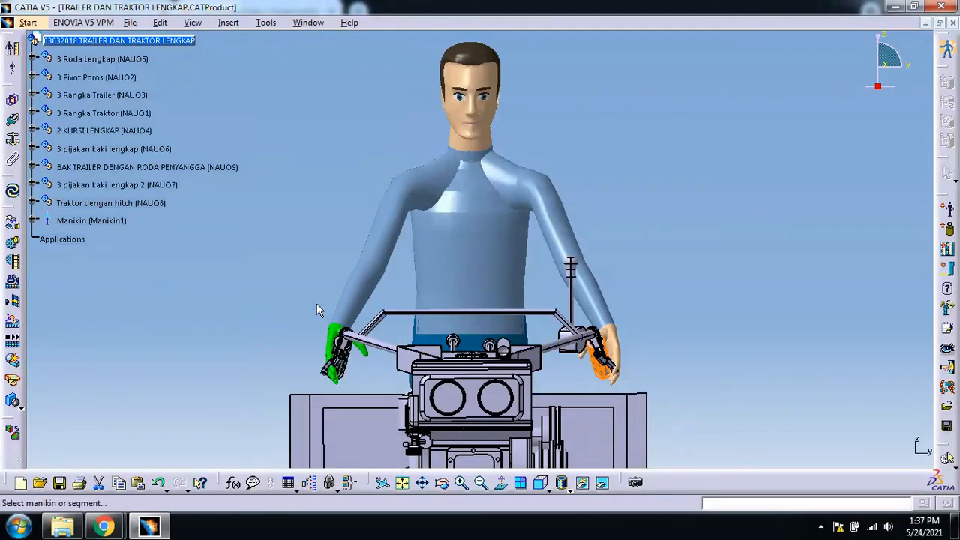
{"action": "left_click", "coordinate": [333, 379]}
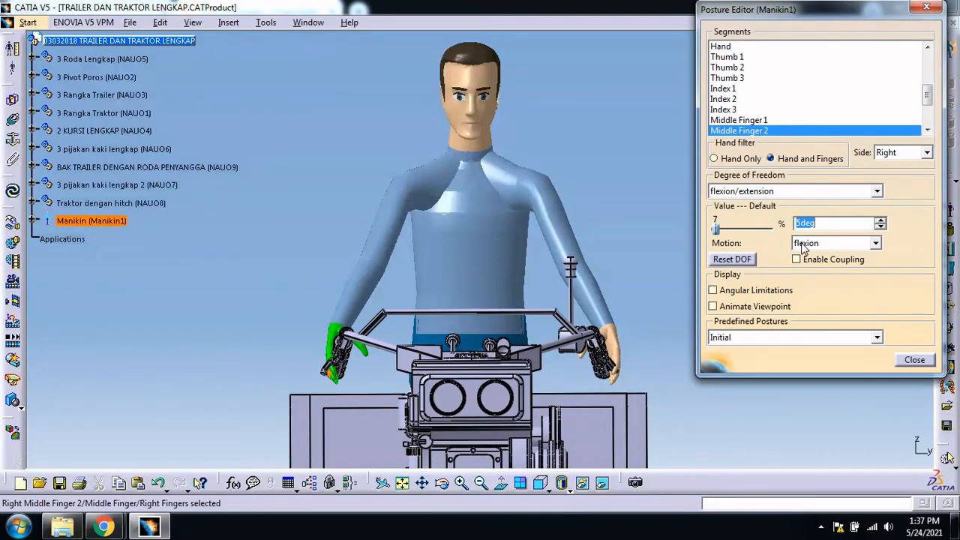
{"action": "left_click", "coordinate": [728, 57]}
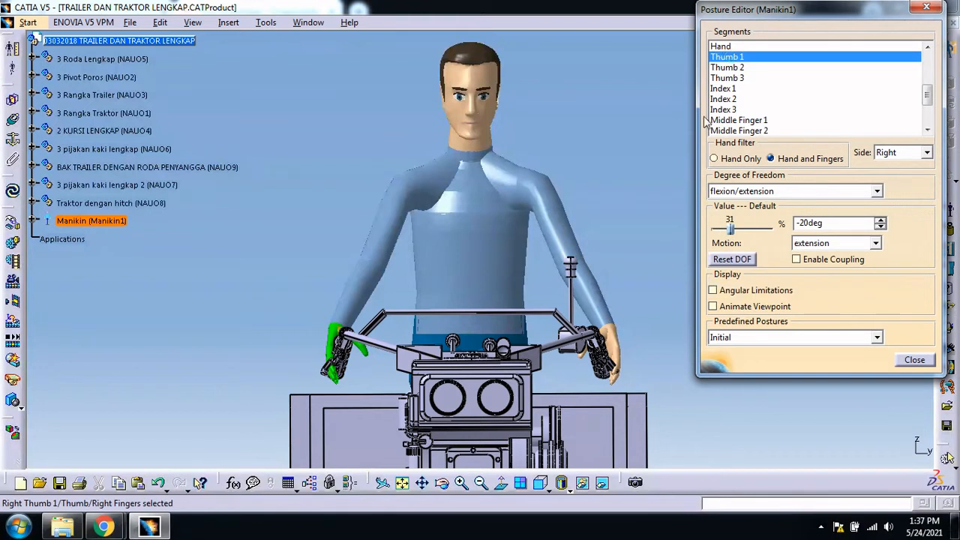
{"action": "left_click", "coordinate": [880, 219]}
{"action": "left_click", "coordinate": [880, 219]}
{"action": "left_click", "coordinate": [881, 220]}
{"action": "left_click", "coordinate": [881, 220]}
{"action": "left_click", "coordinate": [881, 219]}
{"action": "left_click", "coordinate": [880, 220]}
{"action": "left_click", "coordinate": [880, 220]}
{"action": "left_click", "coordinate": [881, 220]}
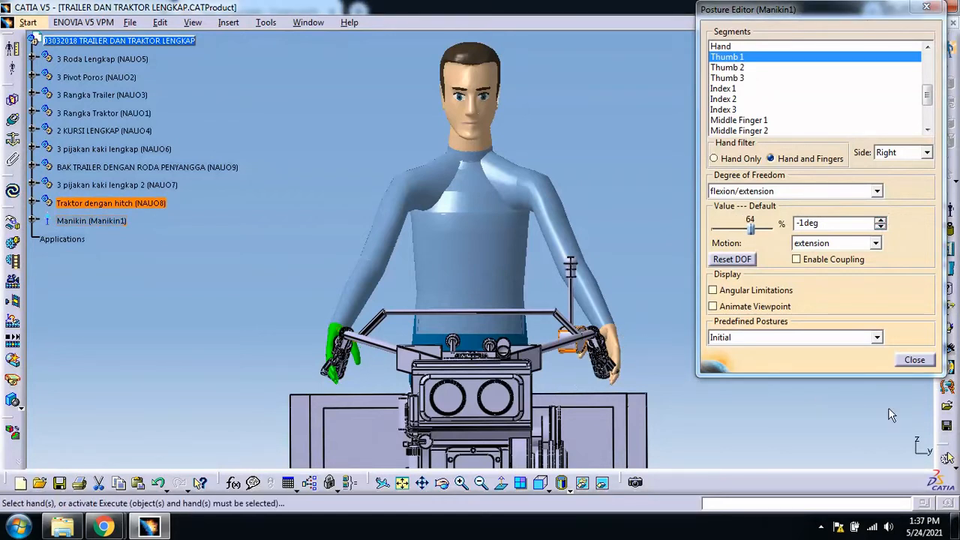
{"action": "left_click", "coordinate": [915, 362]}
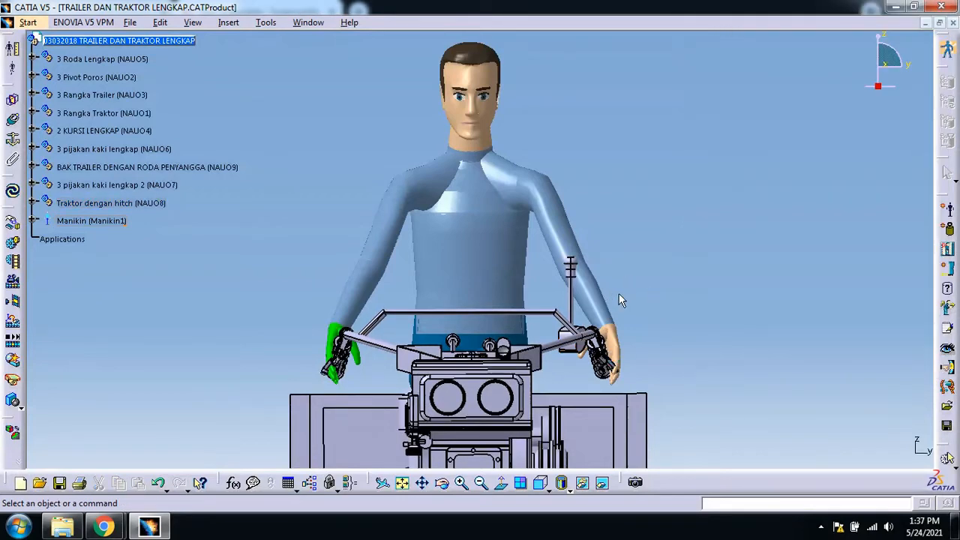
{"action": "left_click", "coordinate": [562, 486]}
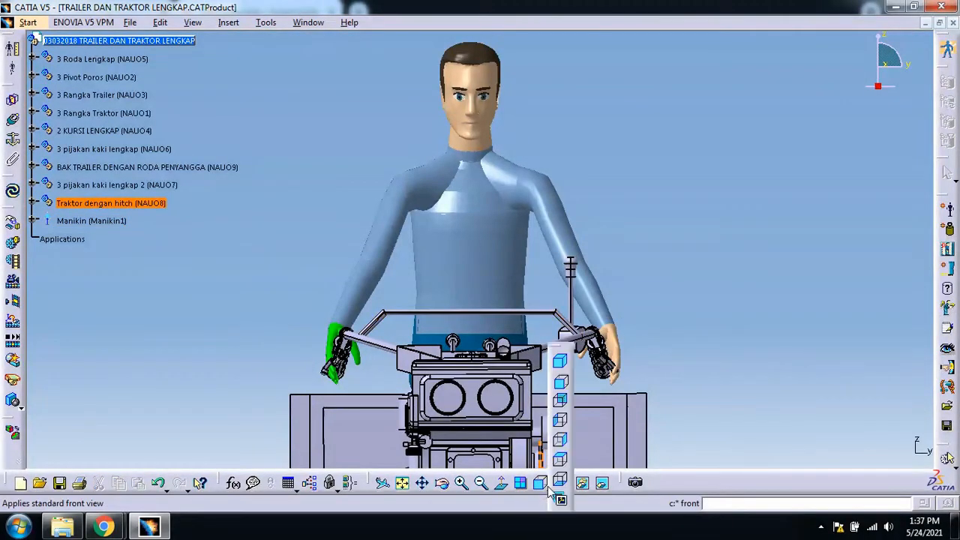
Show the posed manikin on the tractor-trailer in isometric view and open the recent product 03032018 TRAILER DAN TRAKTOR LENGKAP 50%.CATProduct
{"action": "left_click", "coordinate": [562, 365]}
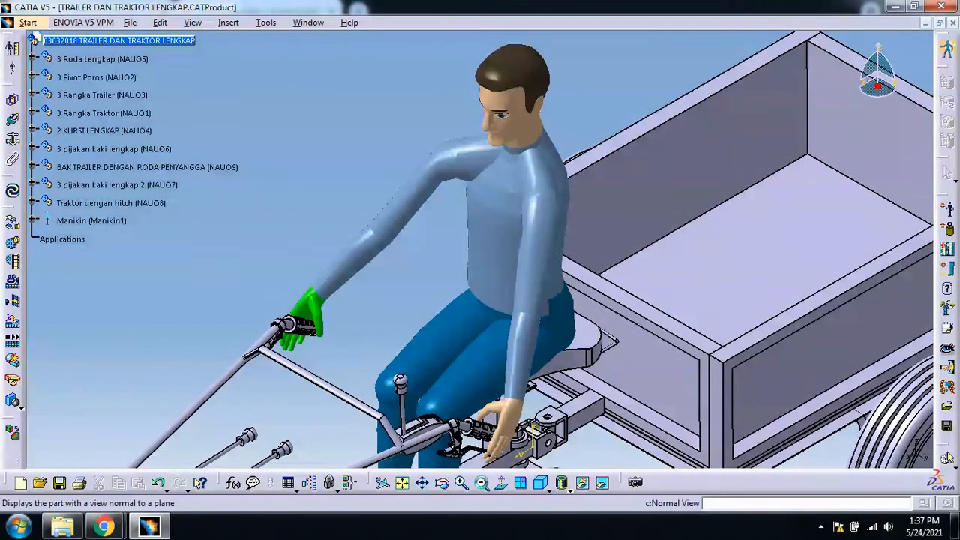
{"action": "left_click", "coordinate": [482, 485]}
{"action": "left_click", "coordinate": [482, 486]}
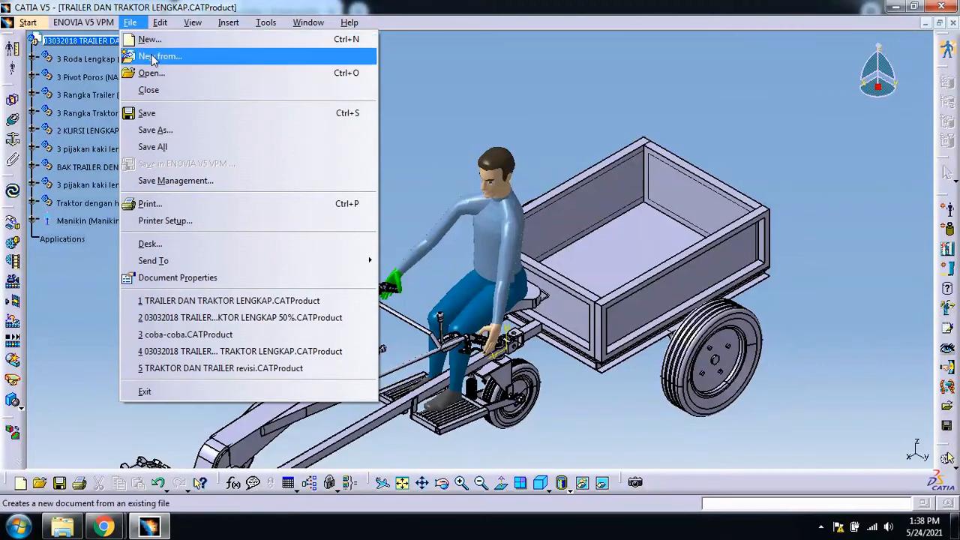
{"action": "left_click", "coordinate": [310, 325]}
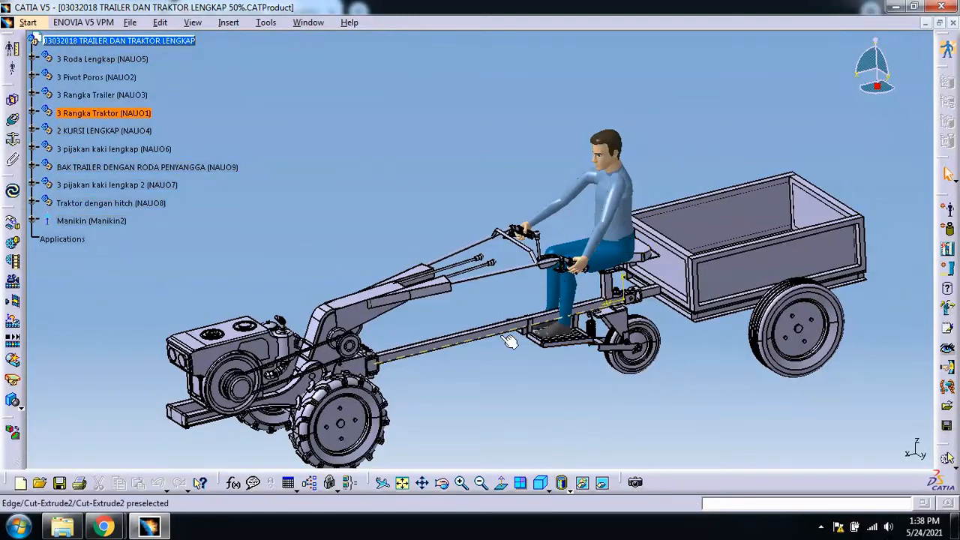
Switch the 50% tractor-trailer product to the Human Activity Analysis workbench
{"action": "left_click", "coordinate": [28, 22]}
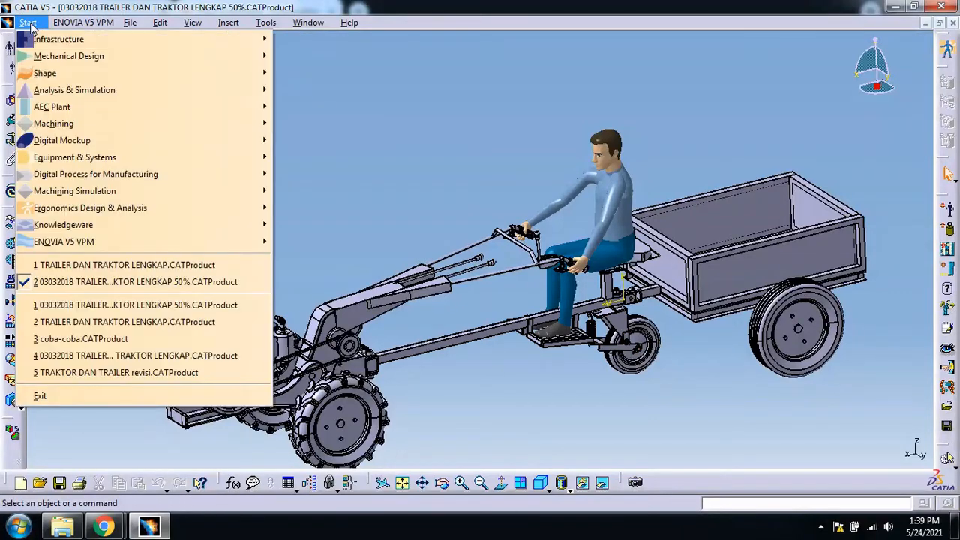
{"action": "mouse_move", "coordinate": [66, 212]}
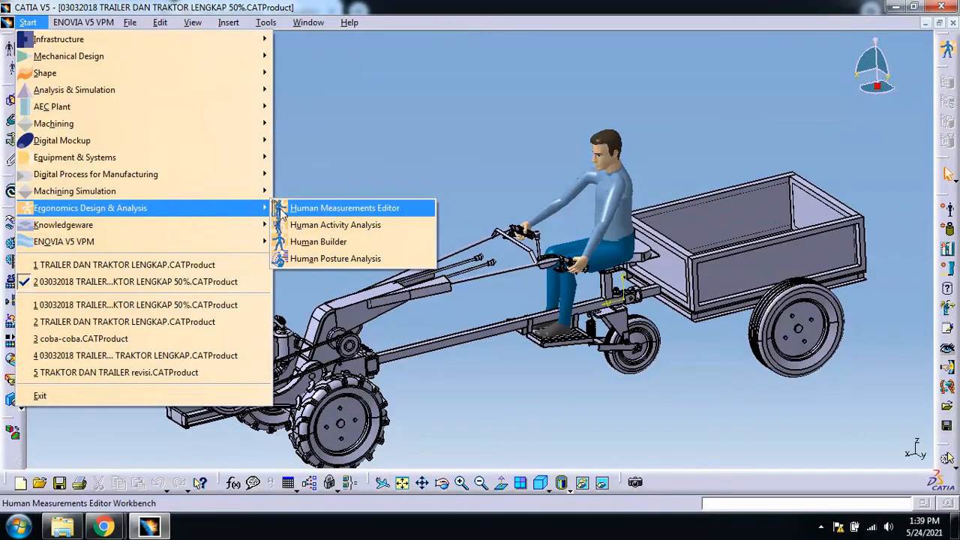
{"action": "left_click", "coordinate": [388, 230]}
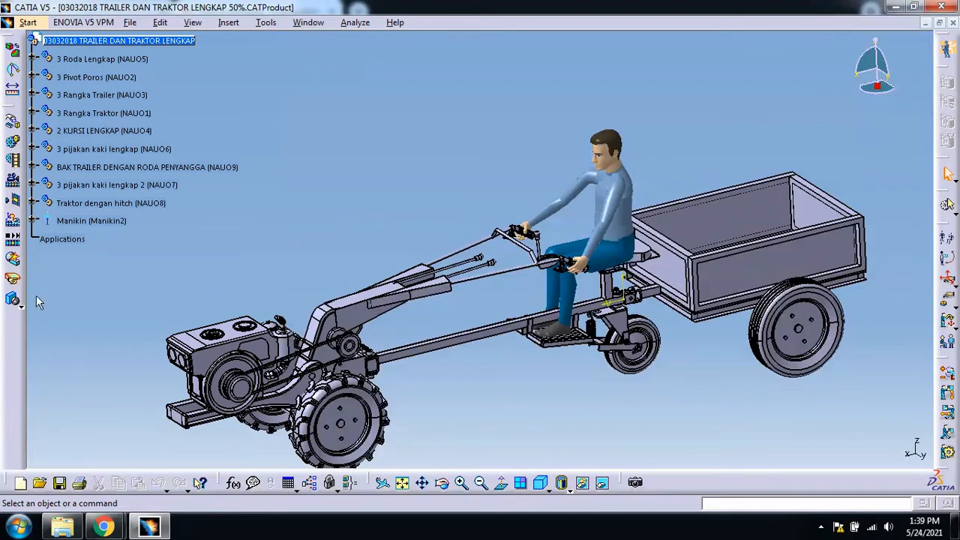
Run a RULA Analysis on the seated manikin and expand the detailed body-segment scores for its right side
{"action": "left_click", "coordinate": [360, 24]}
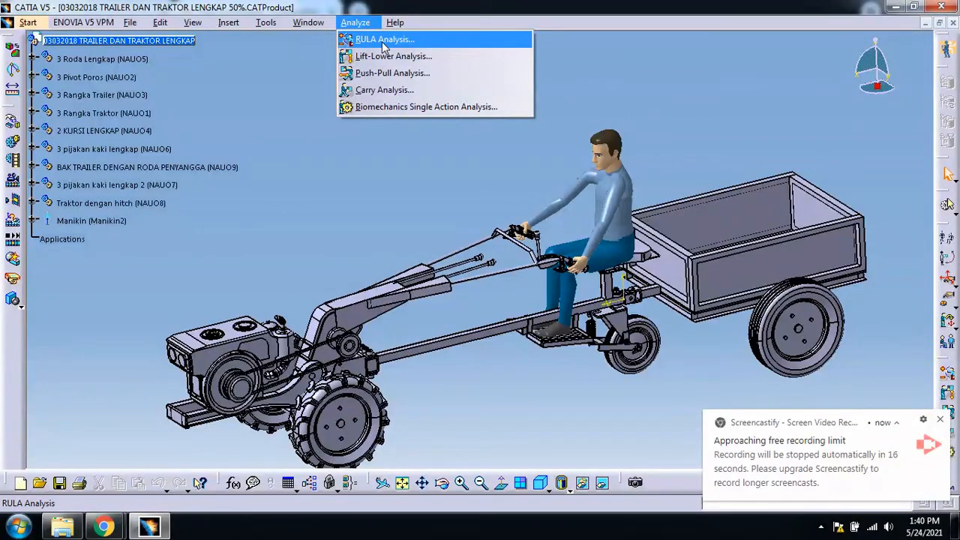
{"action": "left_click", "coordinate": [383, 43]}
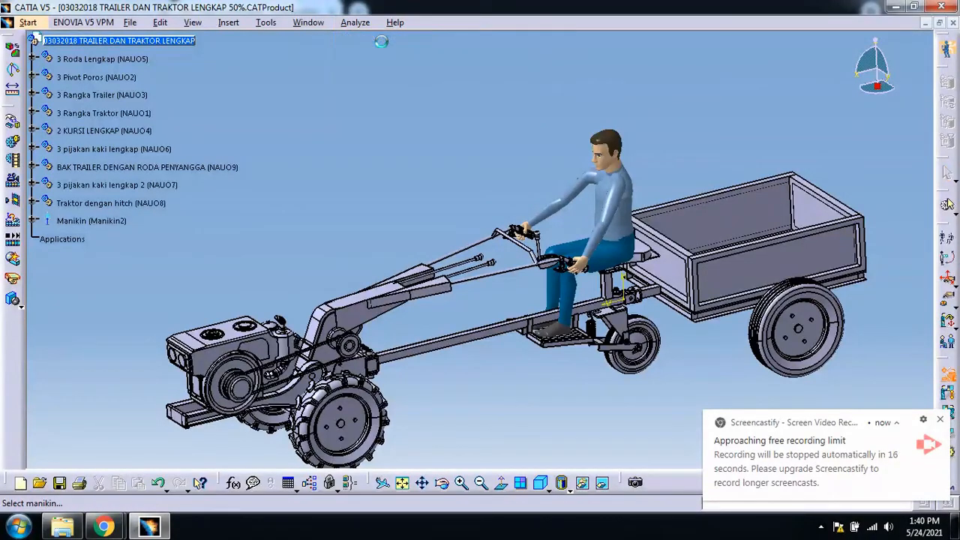
{"action": "left_click", "coordinate": [617, 207]}
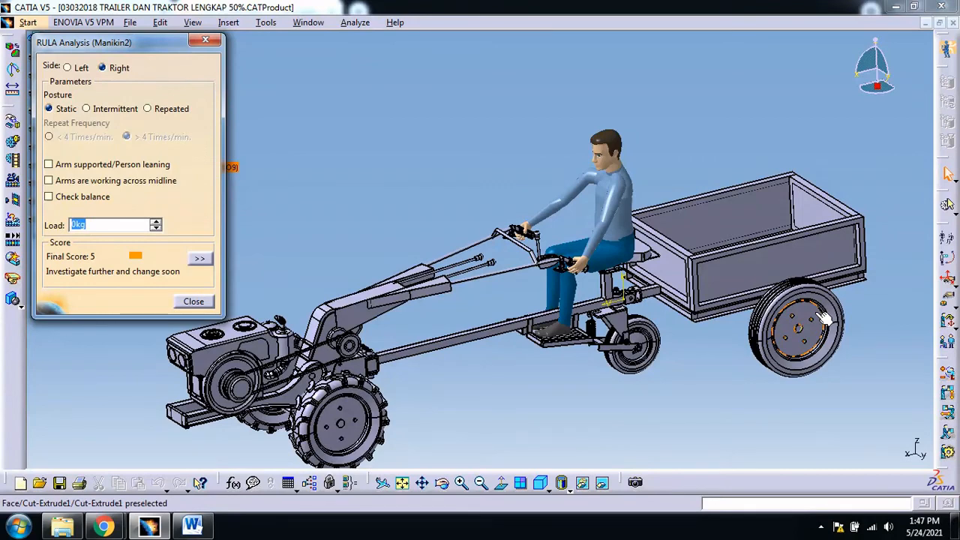
{"action": "left_click", "coordinate": [199, 259]}
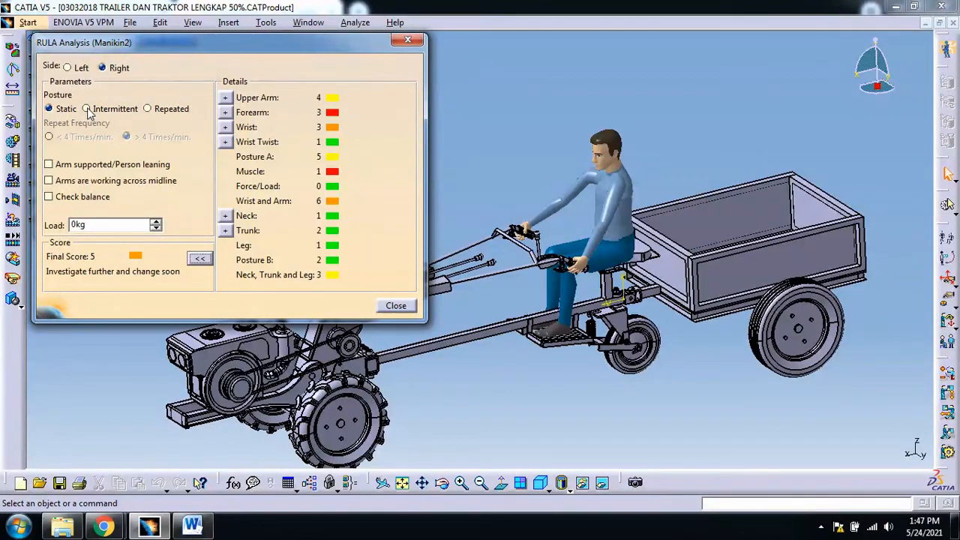
Compare the right-side RULA scores for Intermittent and Repeated postures, leaving the posture set to Intermittent
{"action": "left_click", "coordinate": [87, 109]}
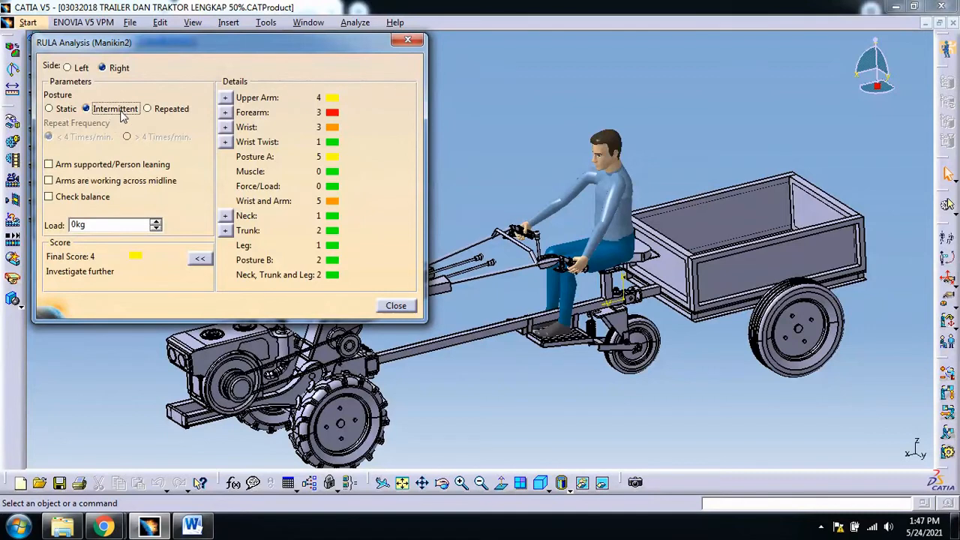
{"action": "left_click", "coordinate": [149, 109]}
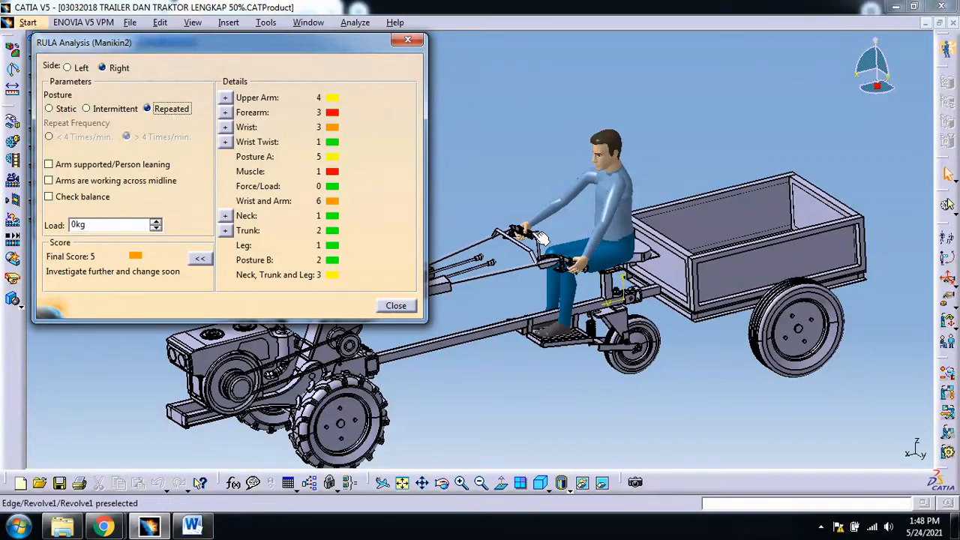
{"action": "left_click", "coordinate": [87, 109]}
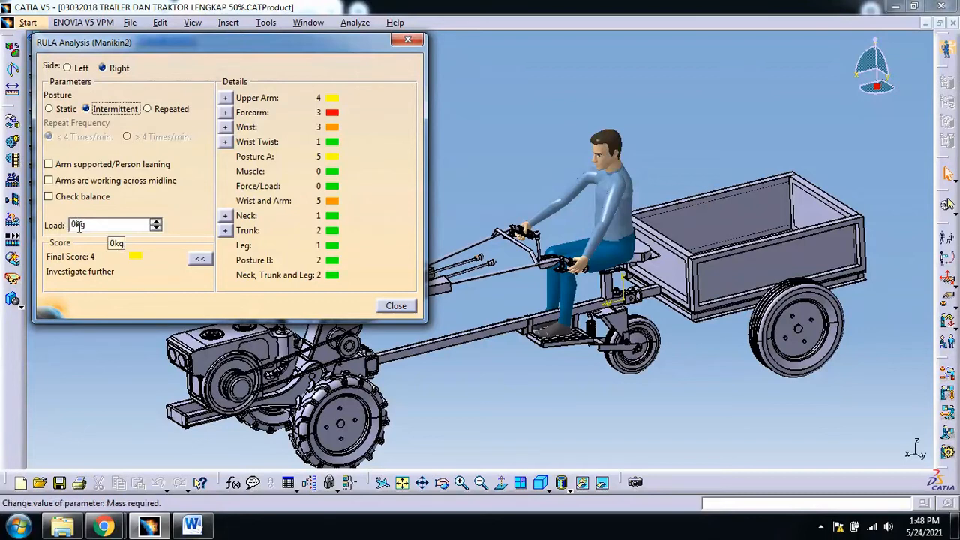
Set the RULA load to 1 kg, review the scores for the manikin's left side and close the analysis
{"action": "left_click", "coordinate": [156, 223]}
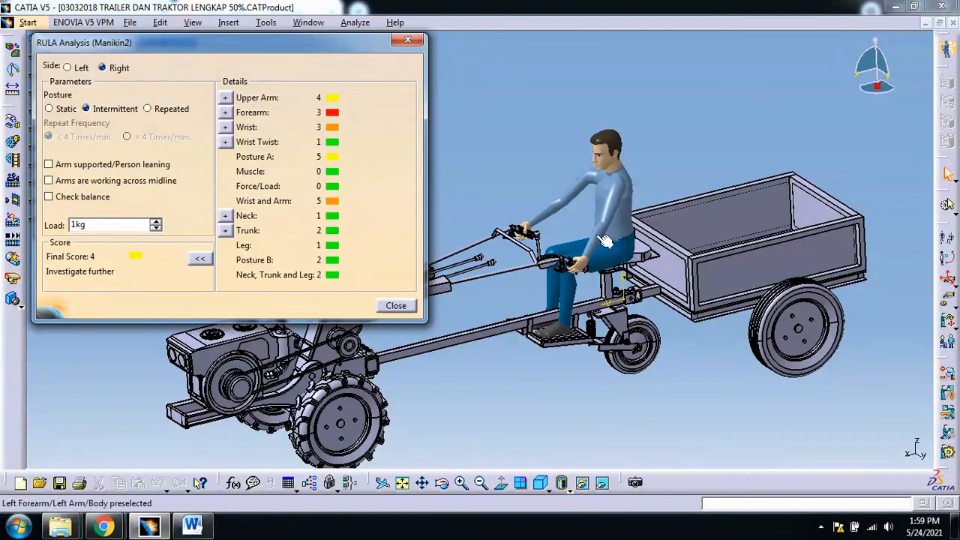
{"action": "left_click", "coordinate": [67, 68]}
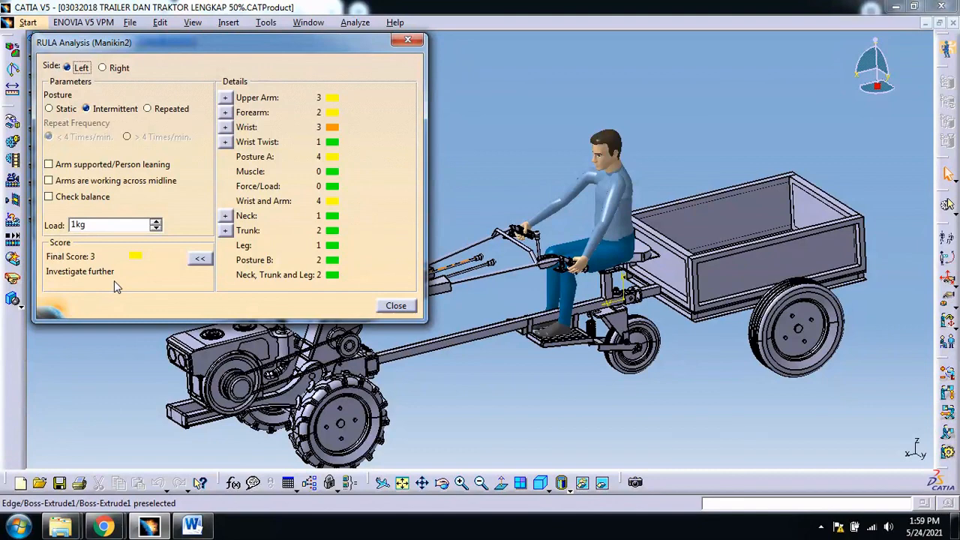
{"action": "left_click", "coordinate": [404, 309]}
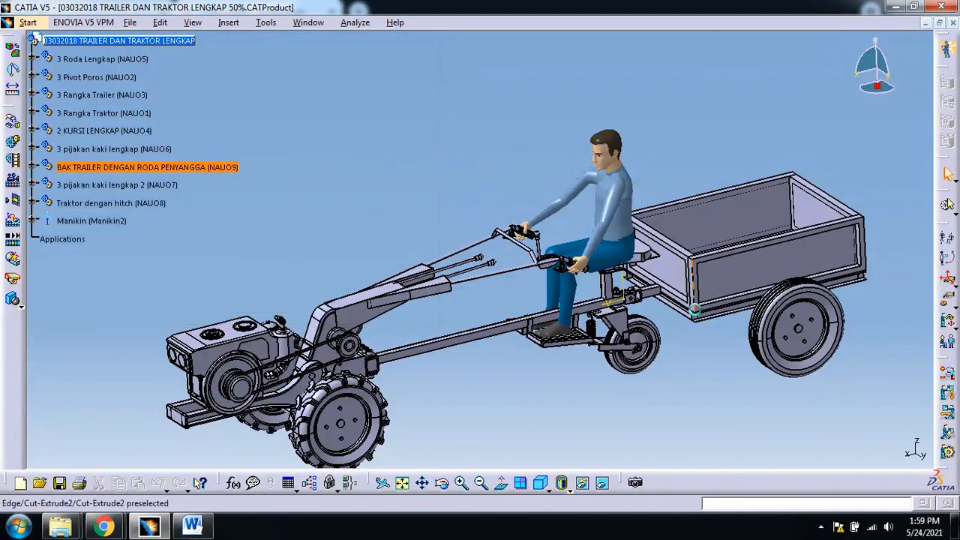